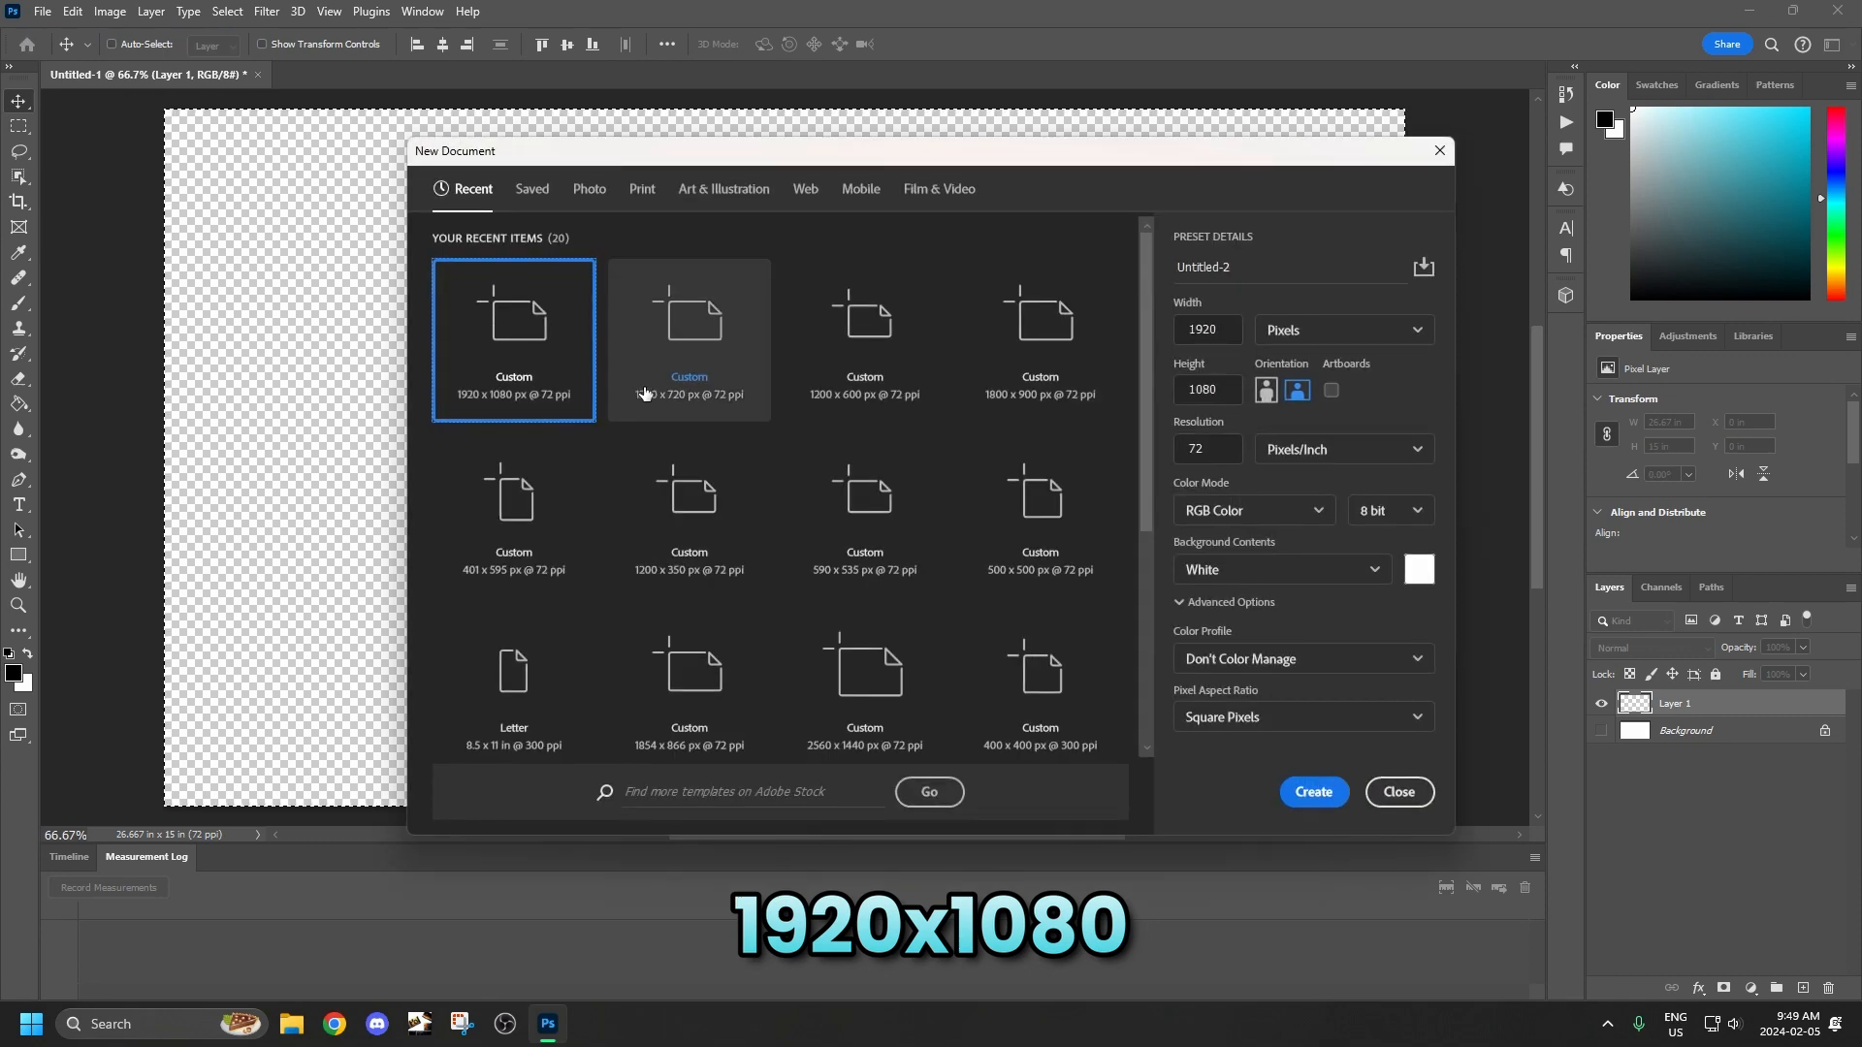
Create a 1920 x 1080 px document at 72 ppi, add an empty layer and hide the Background layer.
left_click(1314, 792)
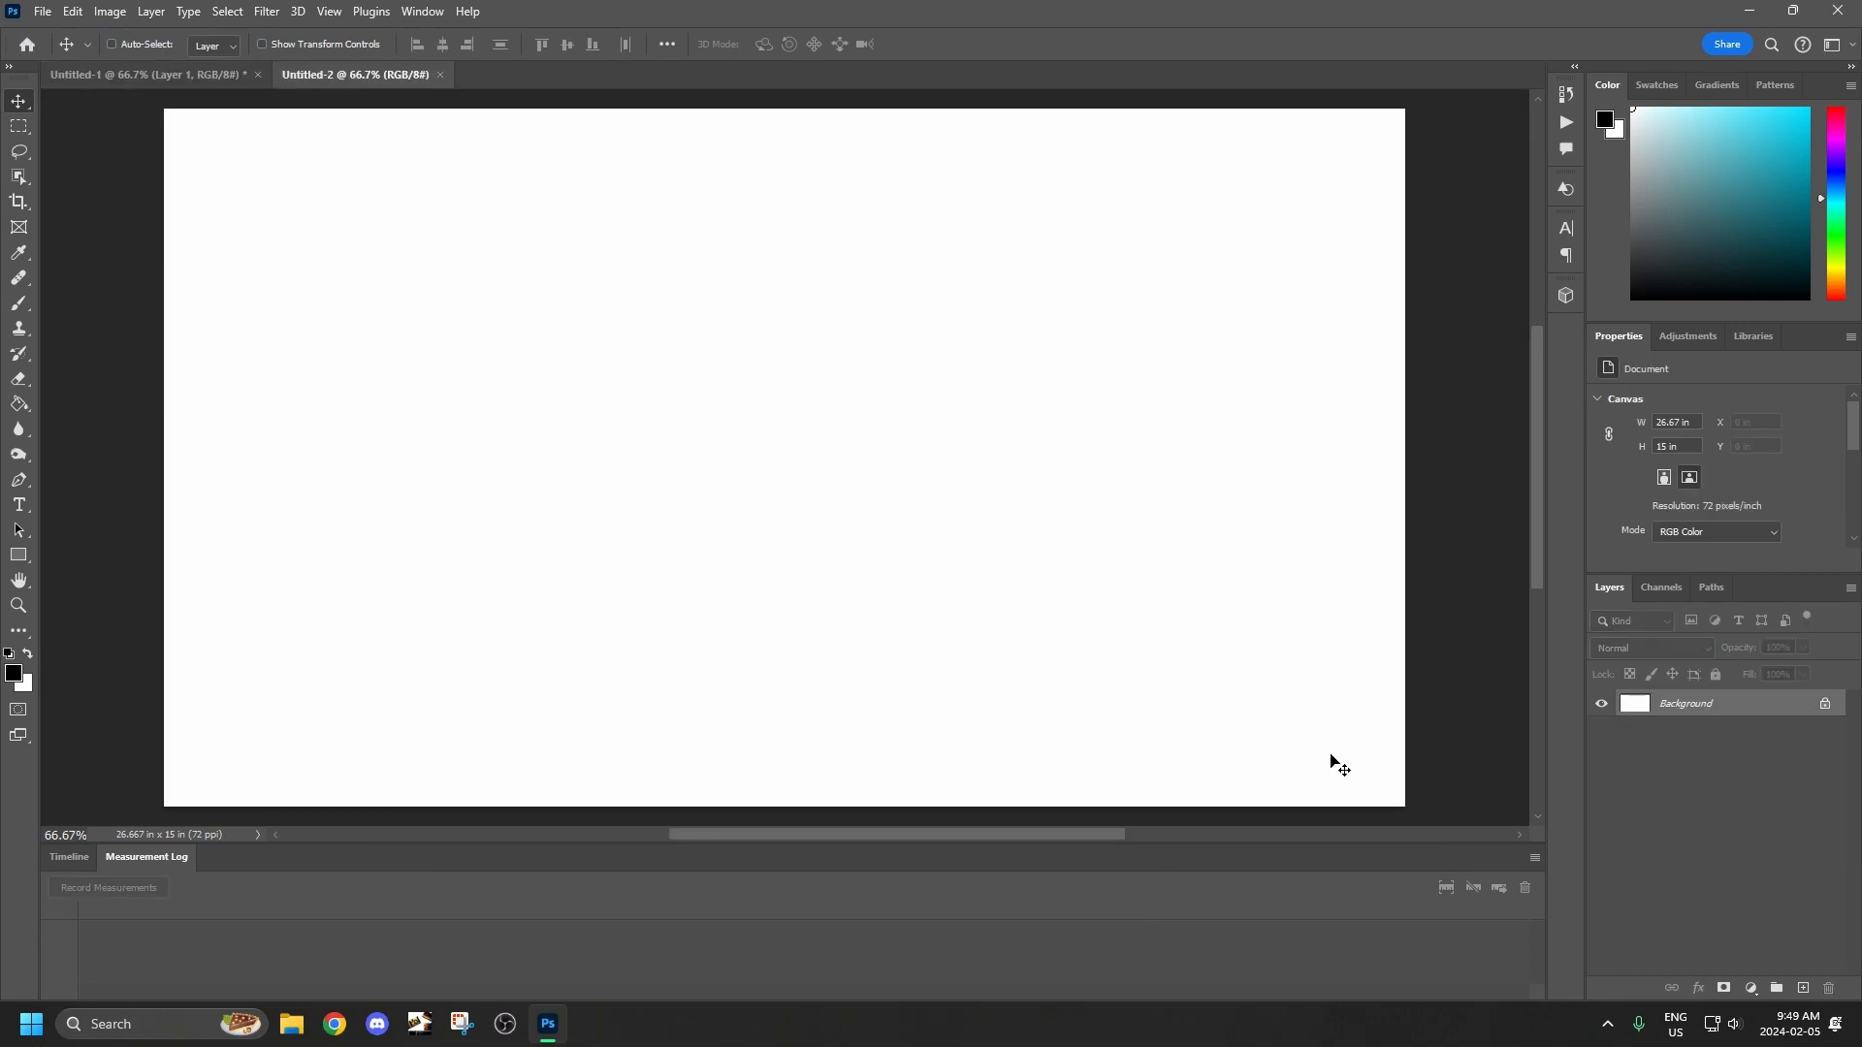
left_click(1806, 988)
left_click(1601, 731)
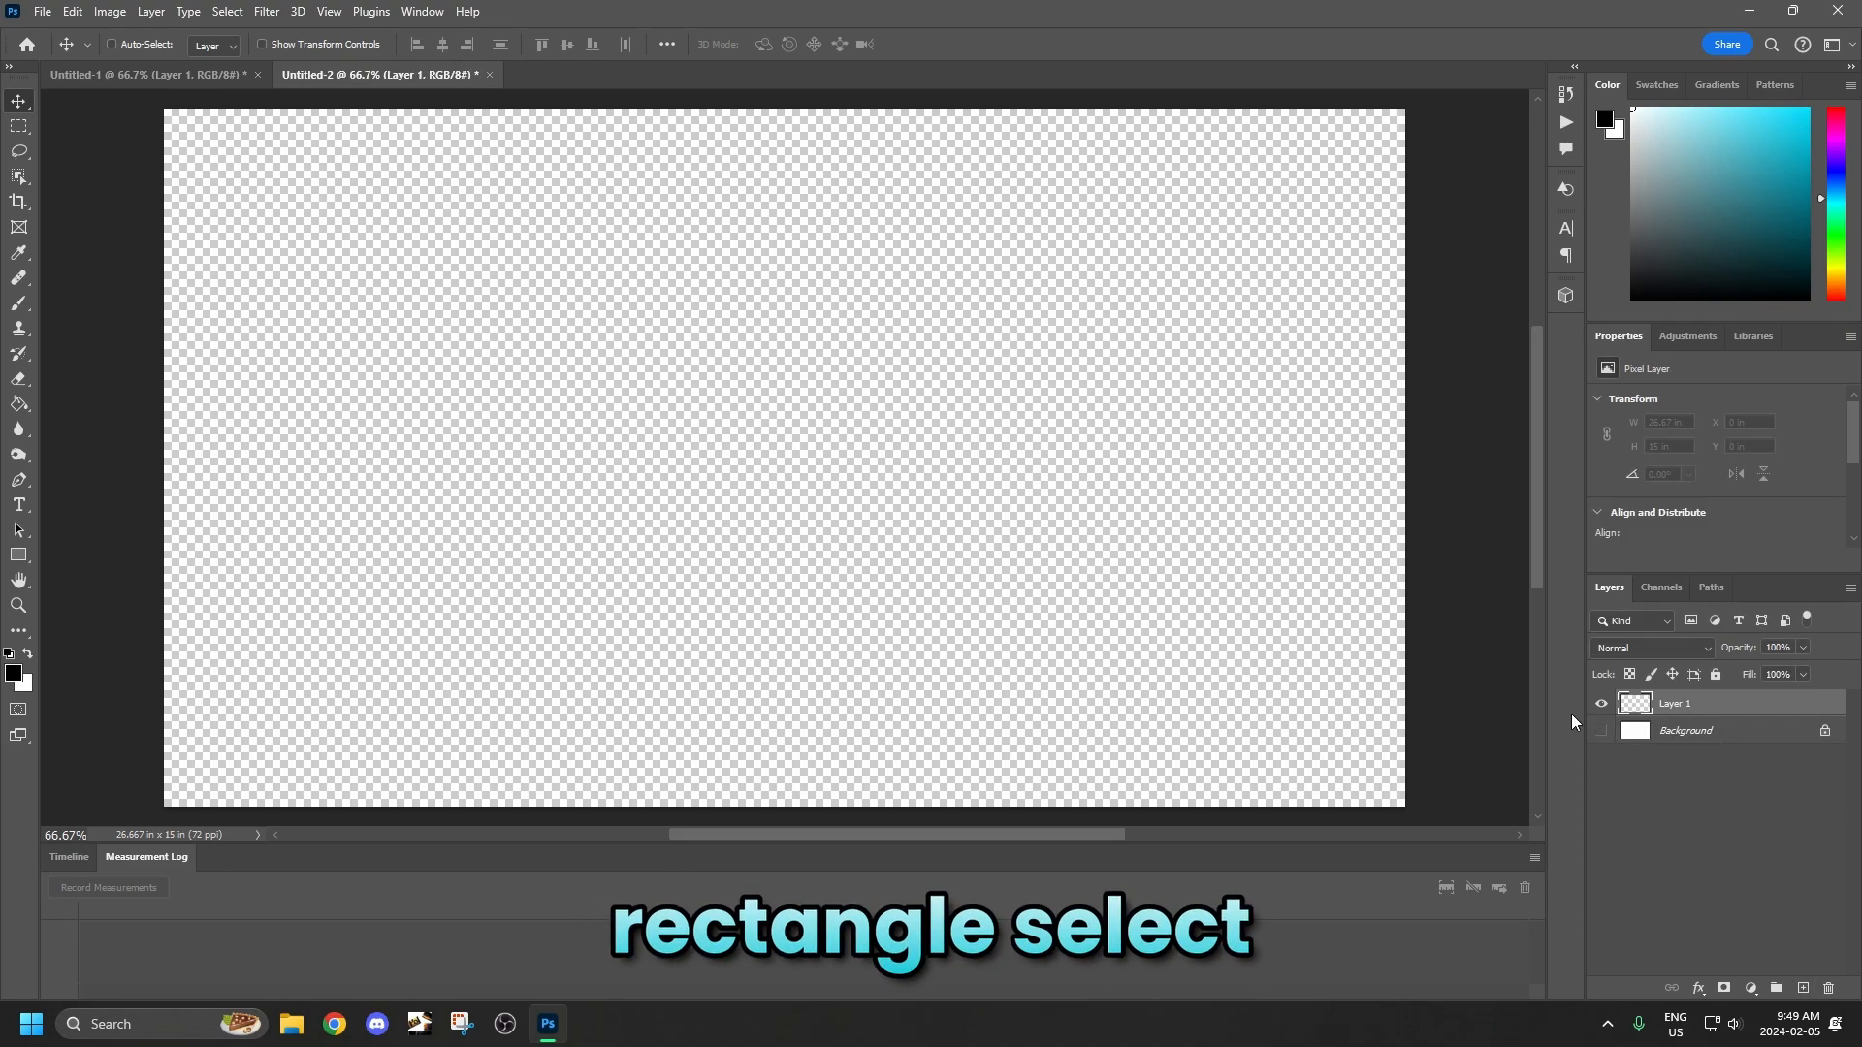
Select the entire canvas on the new empty layer.
left_click(18, 127)
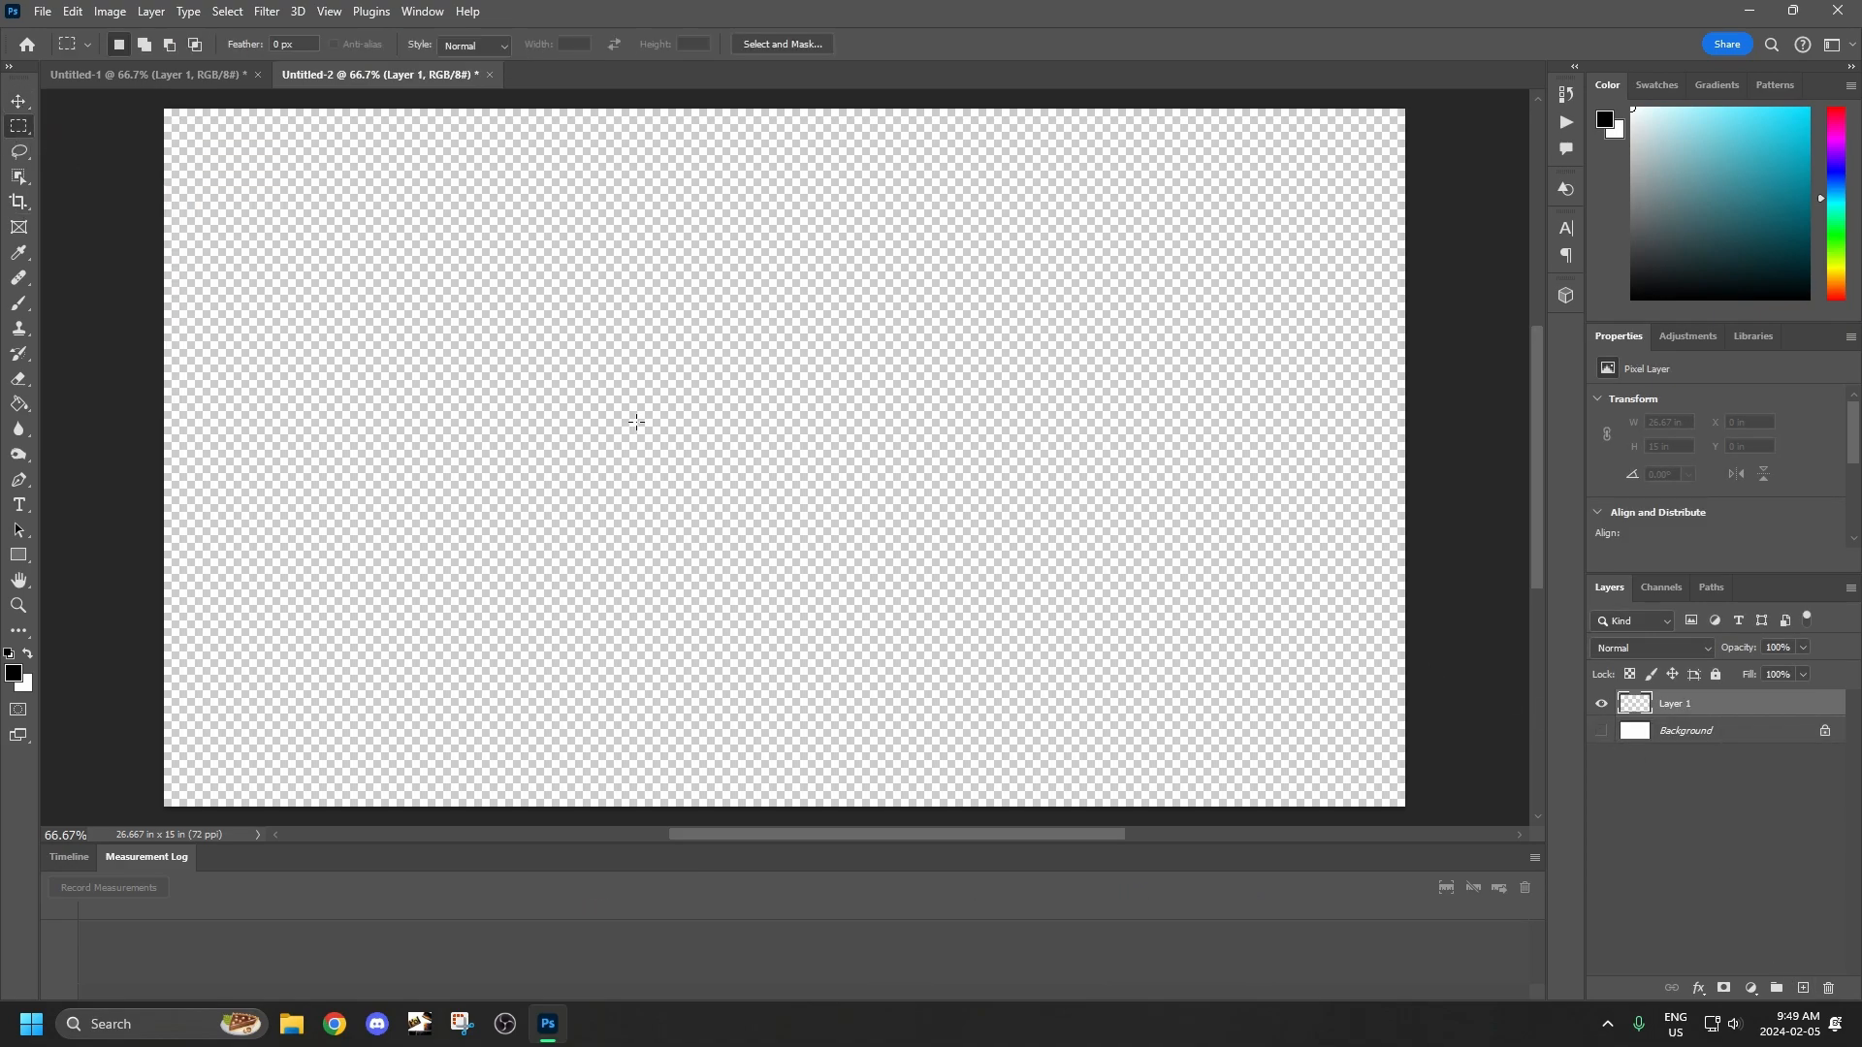
key("ctrl+a")
left_click(229, 12)
left_click(237, 35)
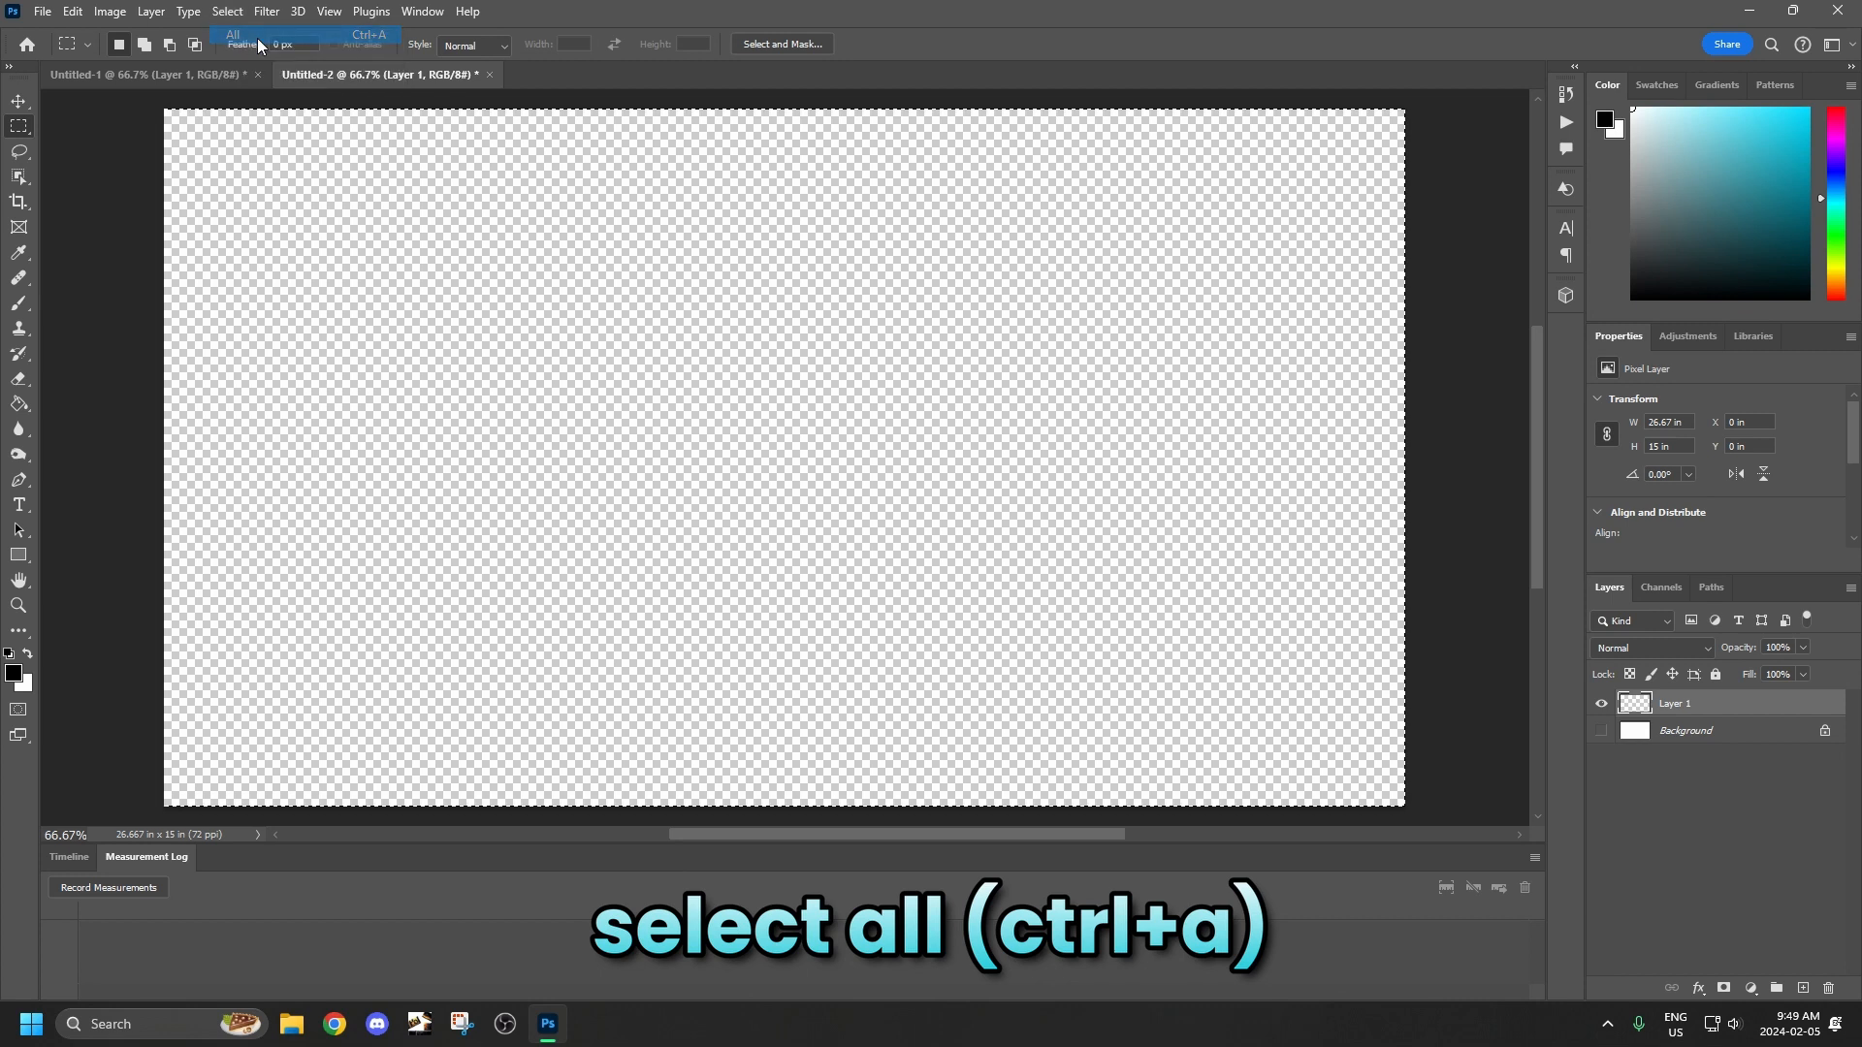
Fill the selection using Generative Fill with the prompt "Dragon eye close up".
right_click(581, 267)
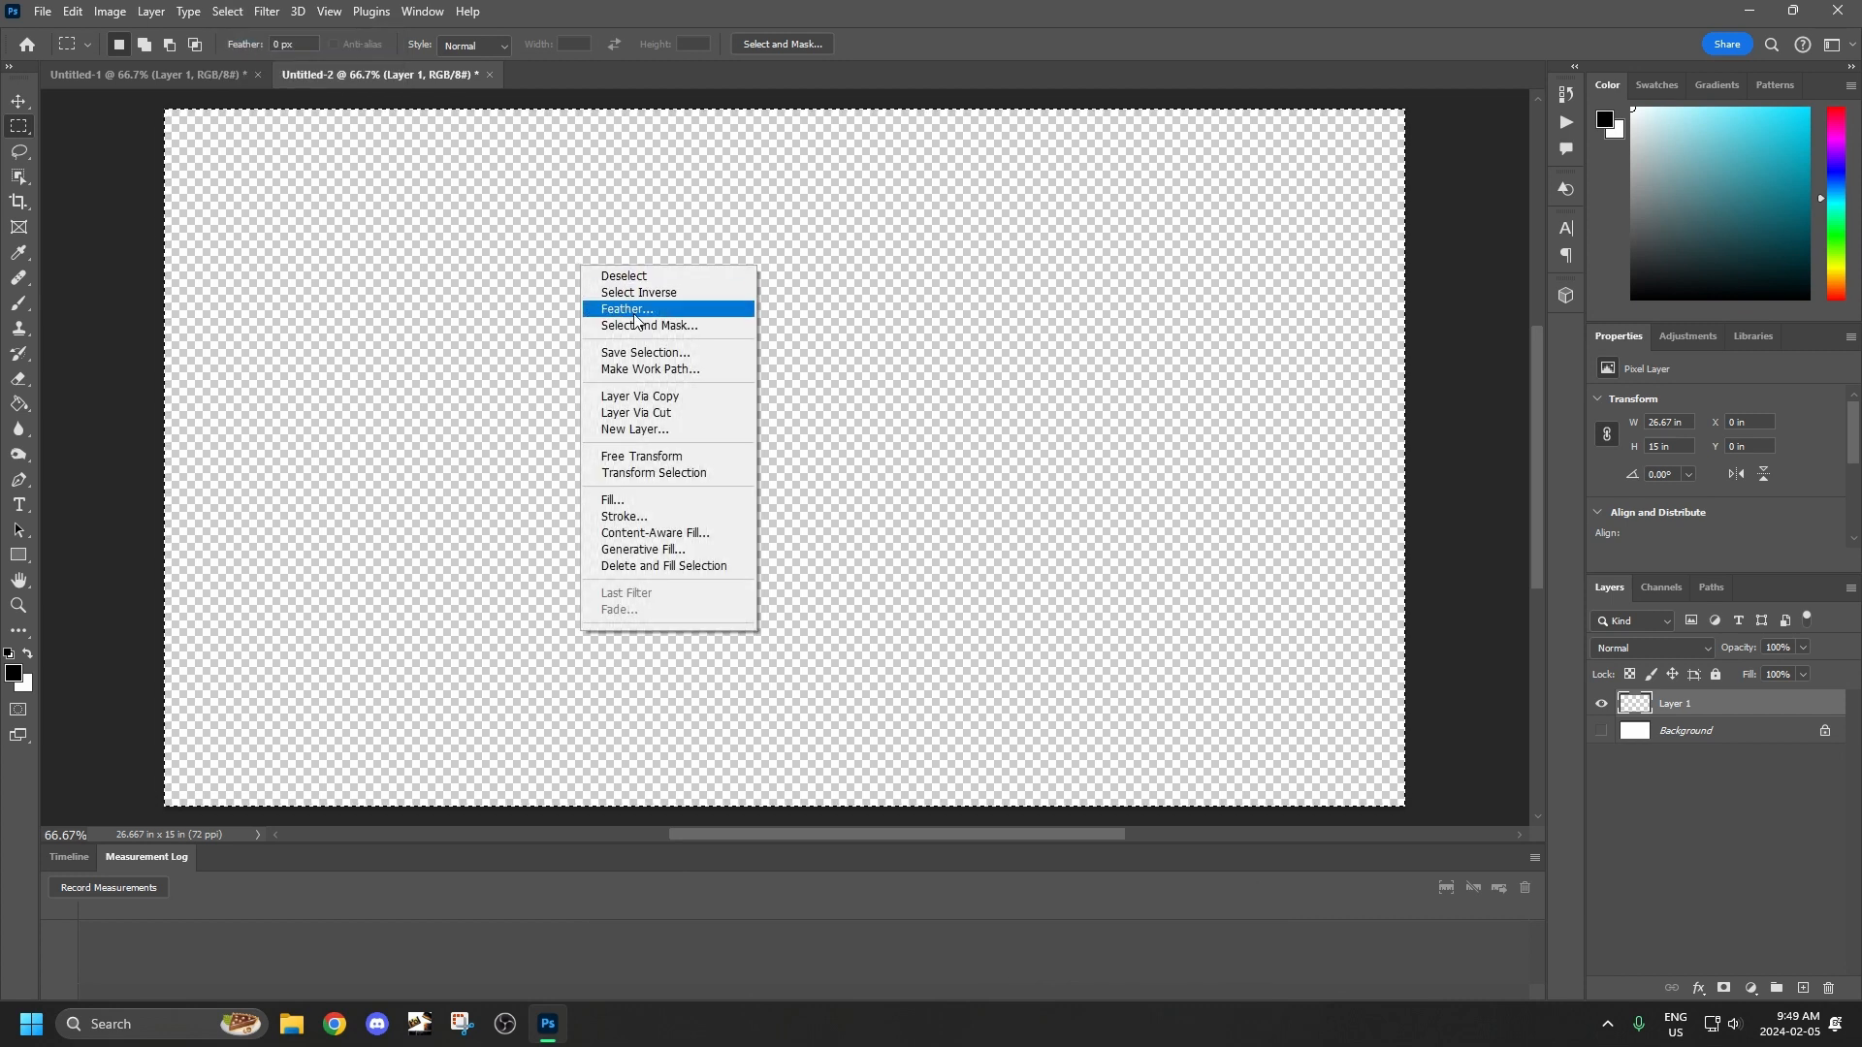
left_click(706, 555)
type("Dragon eye ")
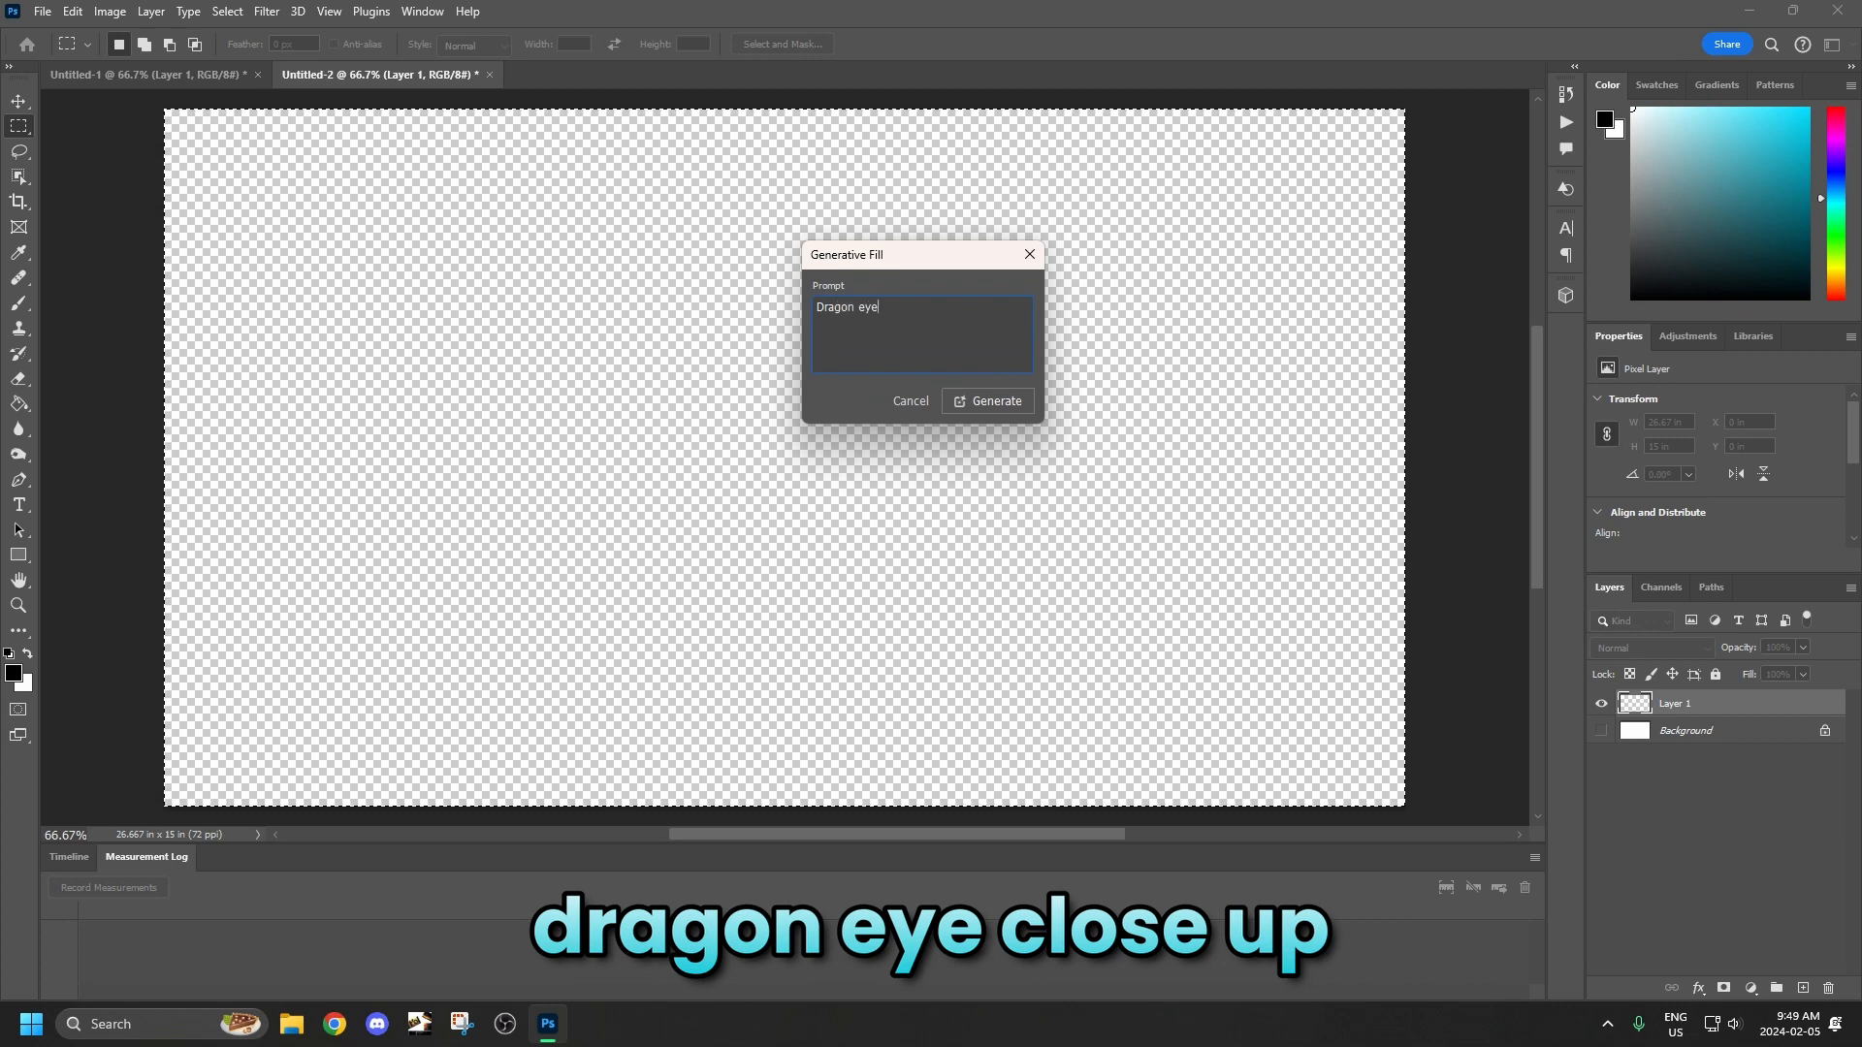
type("close up")
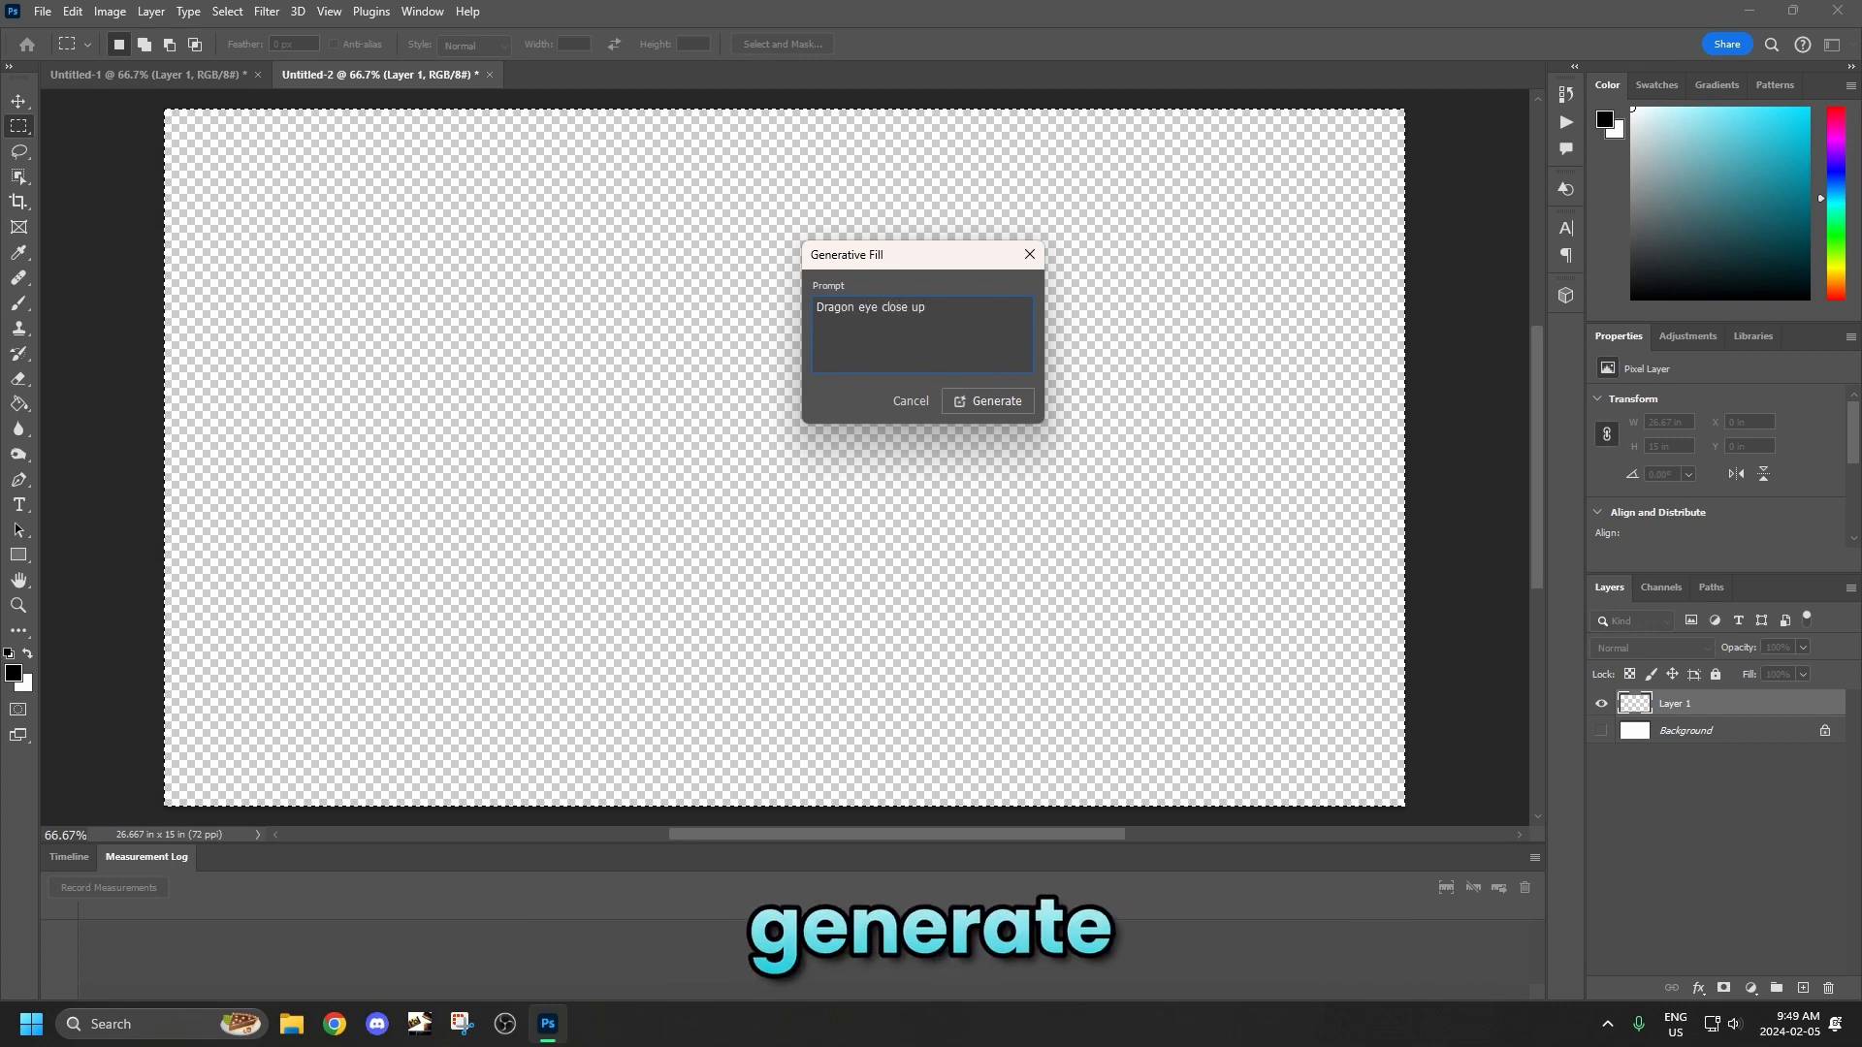
left_click(972, 401)
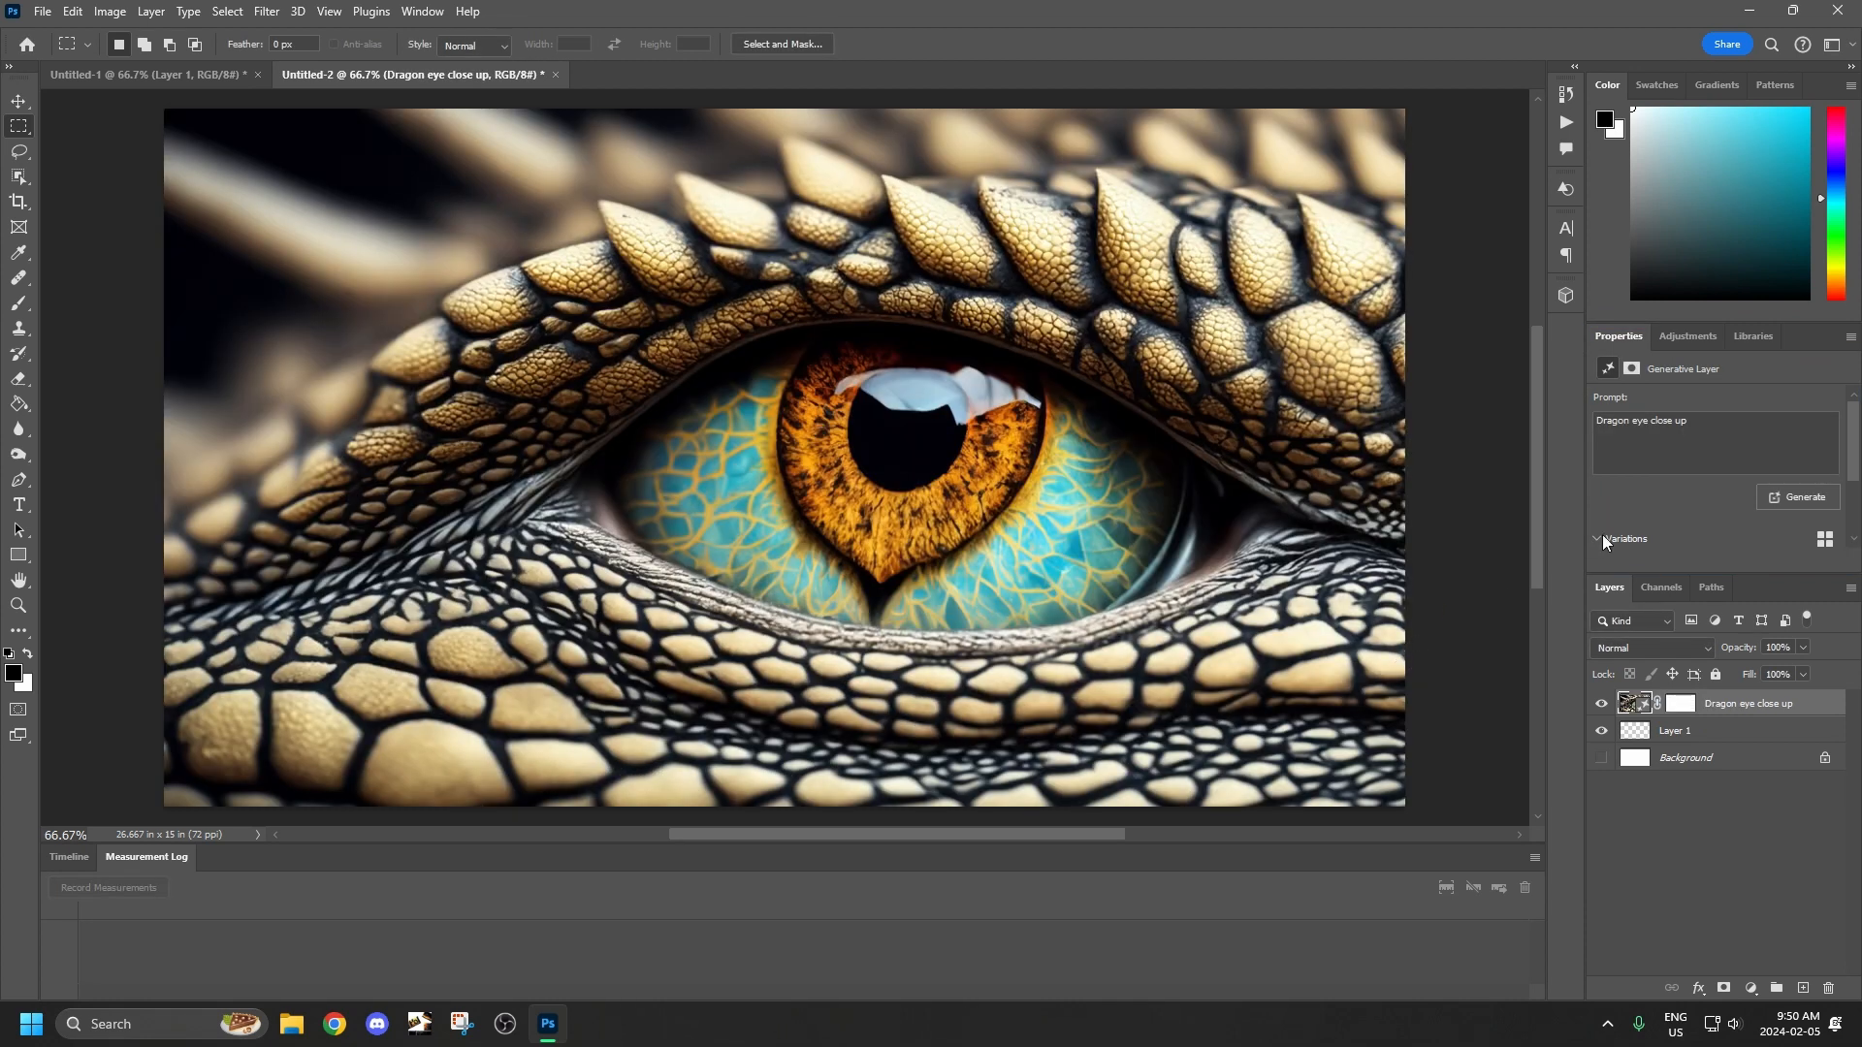
Compare the three generated dragon eye variations and return to the first one.
left_click(1645, 539)
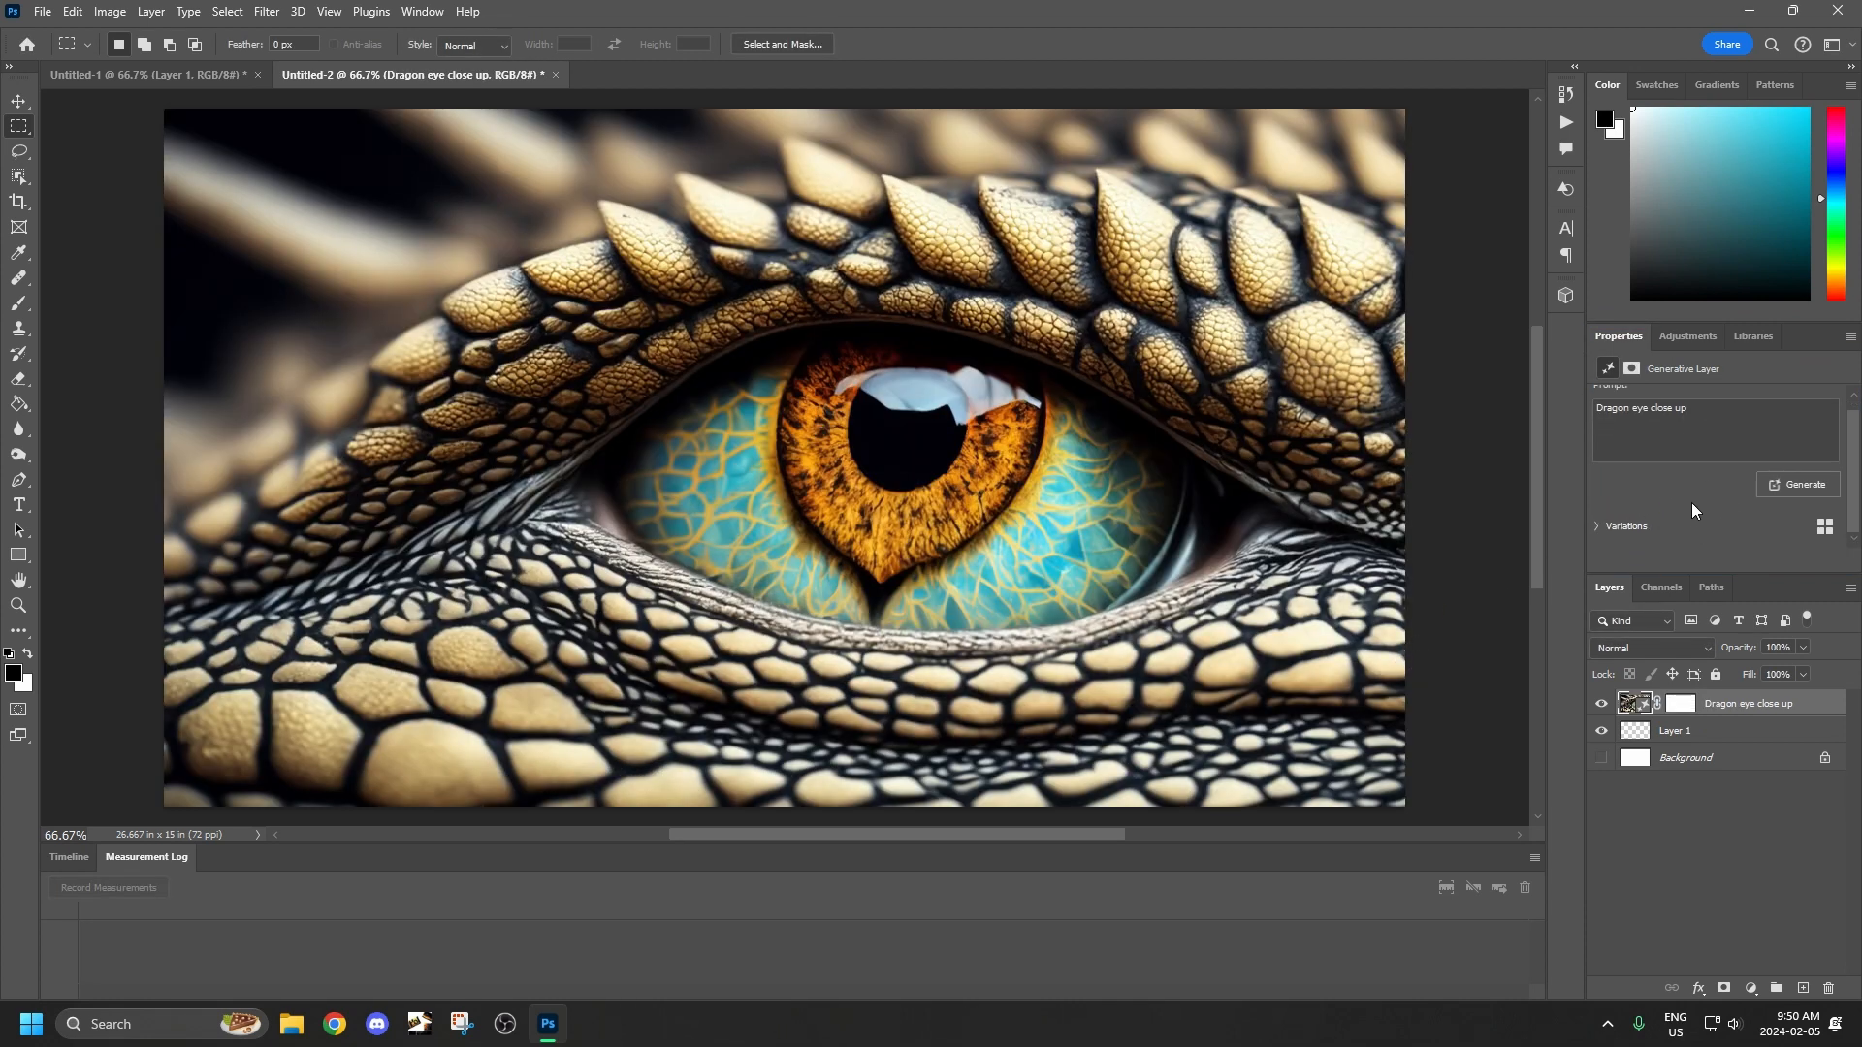
left_click(1611, 520)
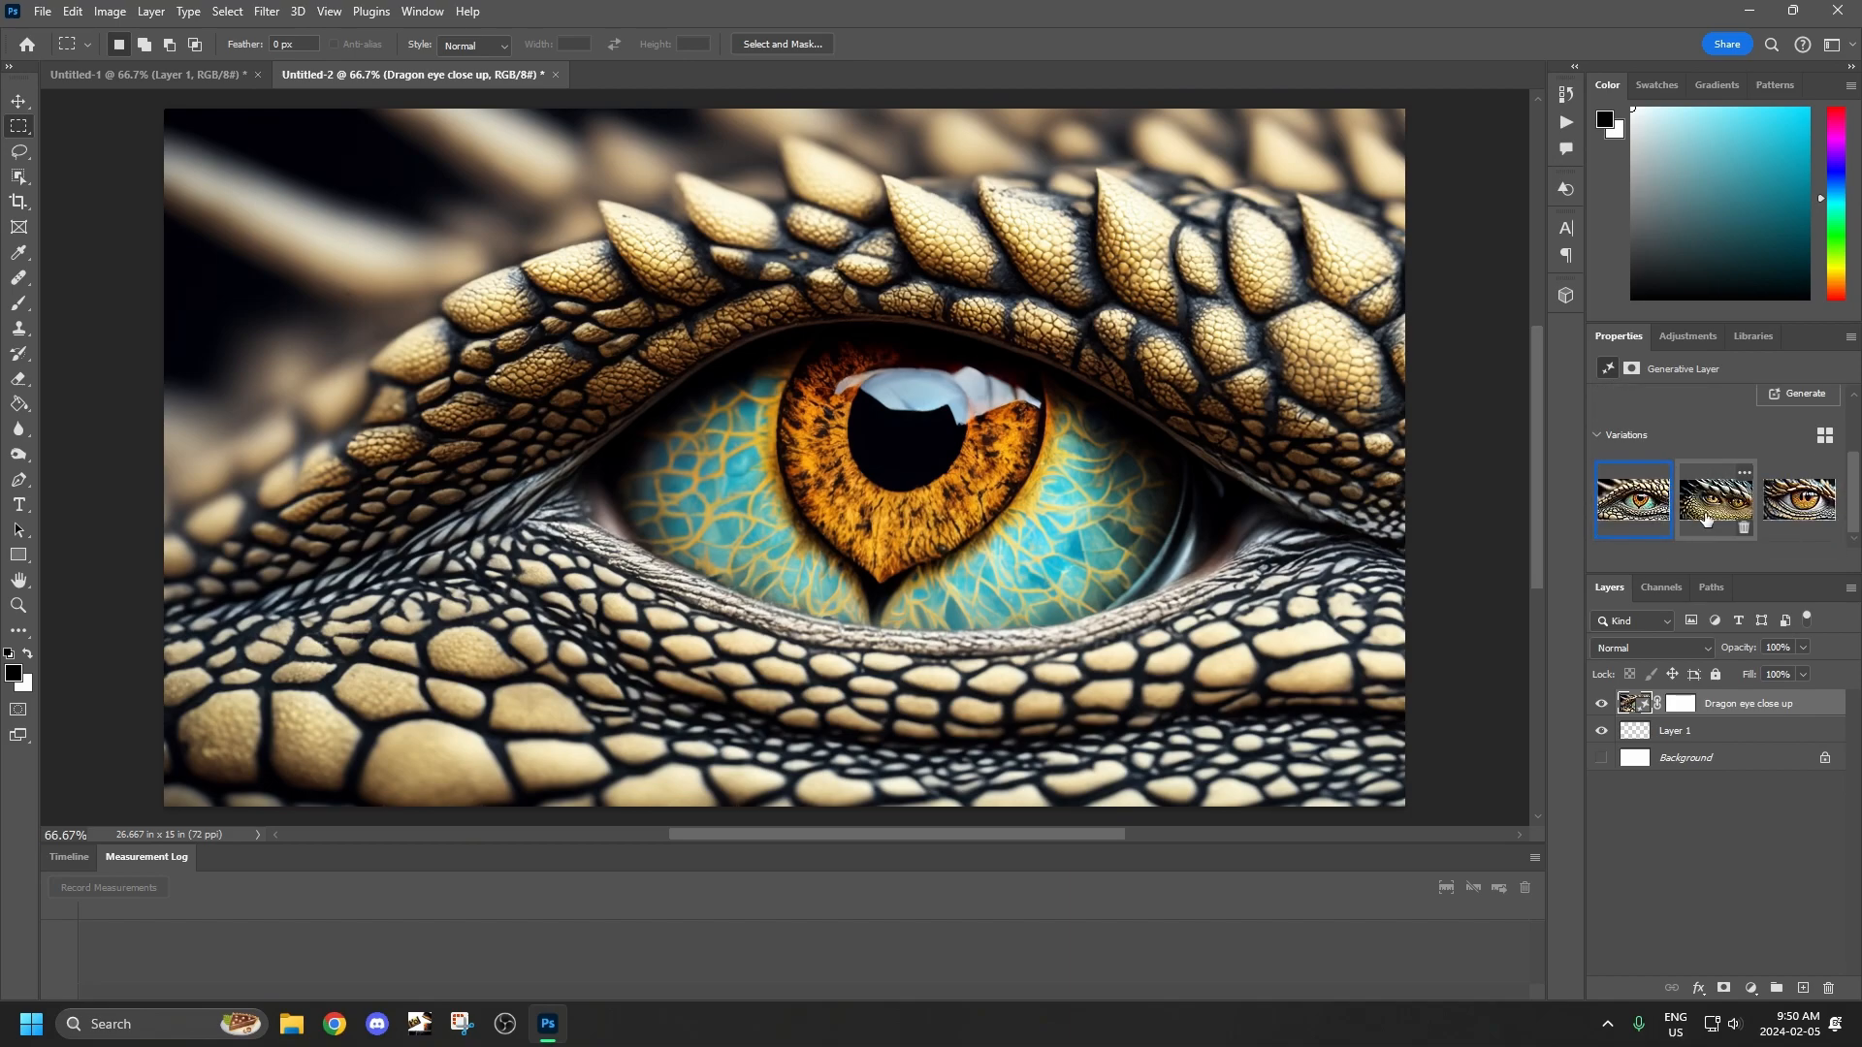
left_click(1706, 519)
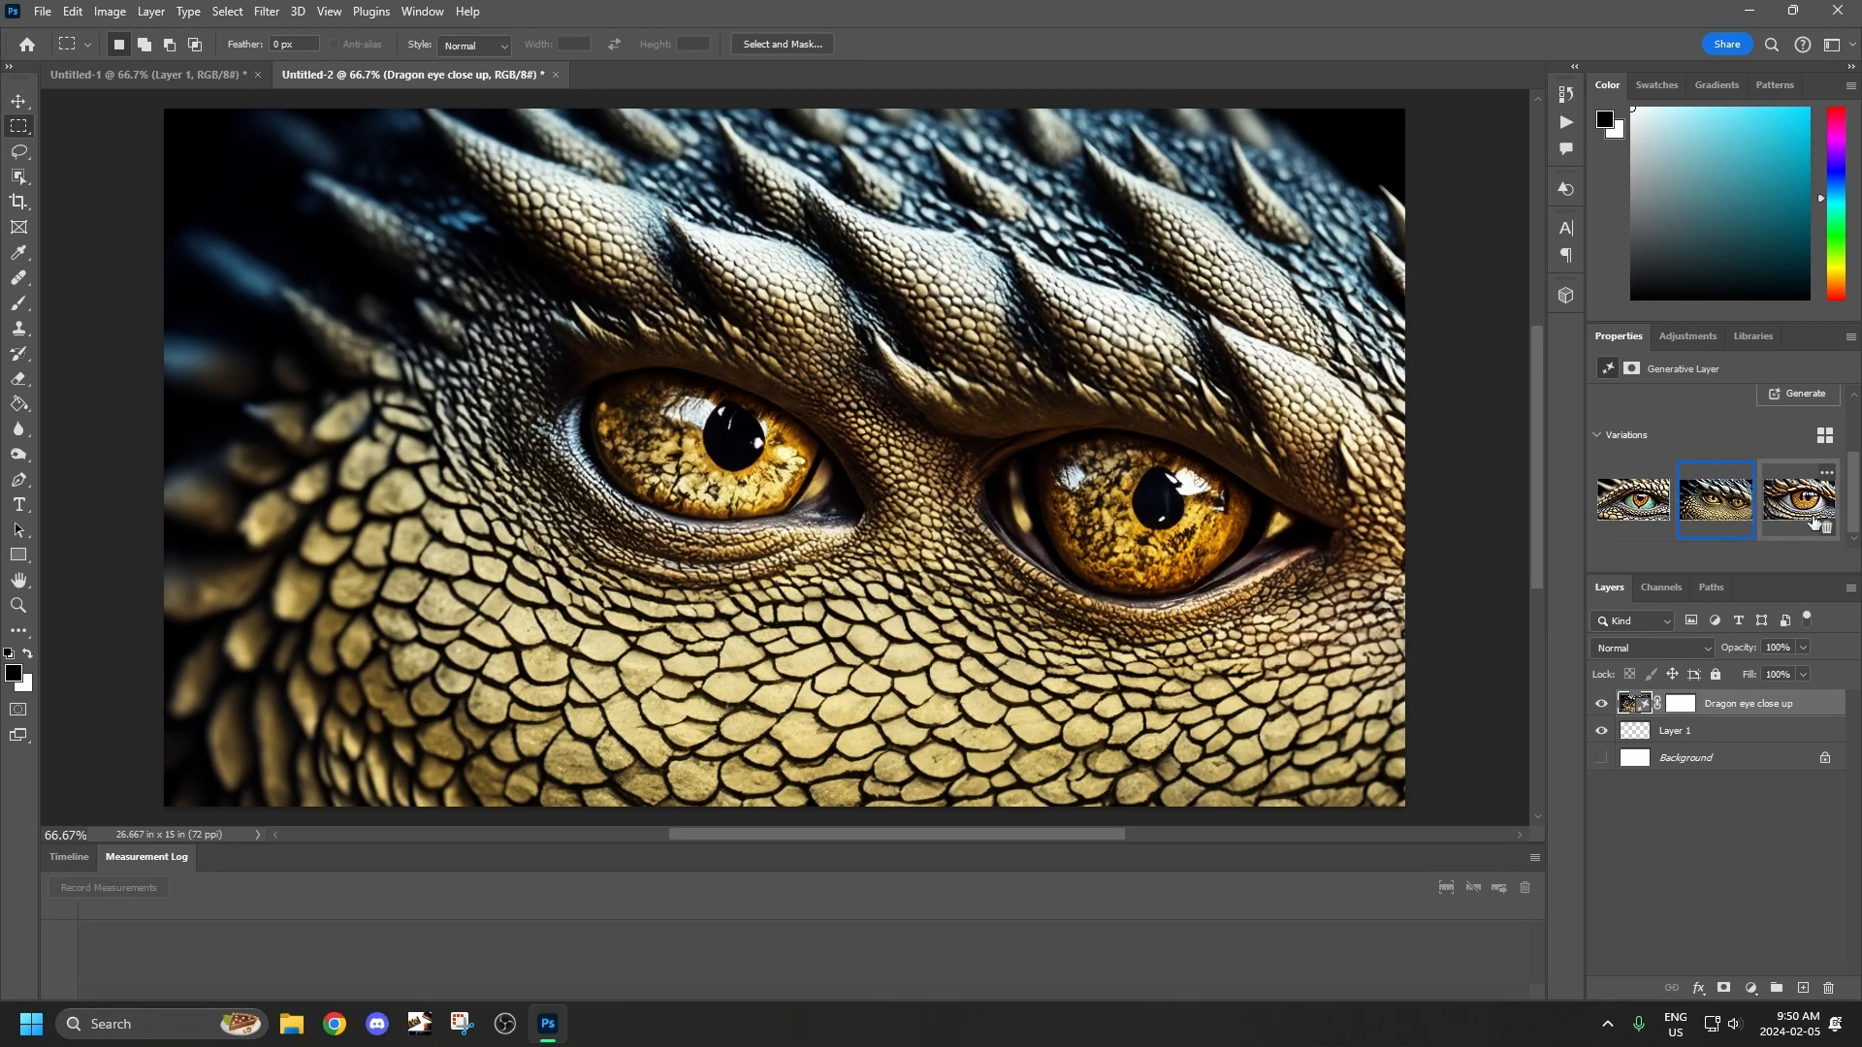
left_click(1800, 514)
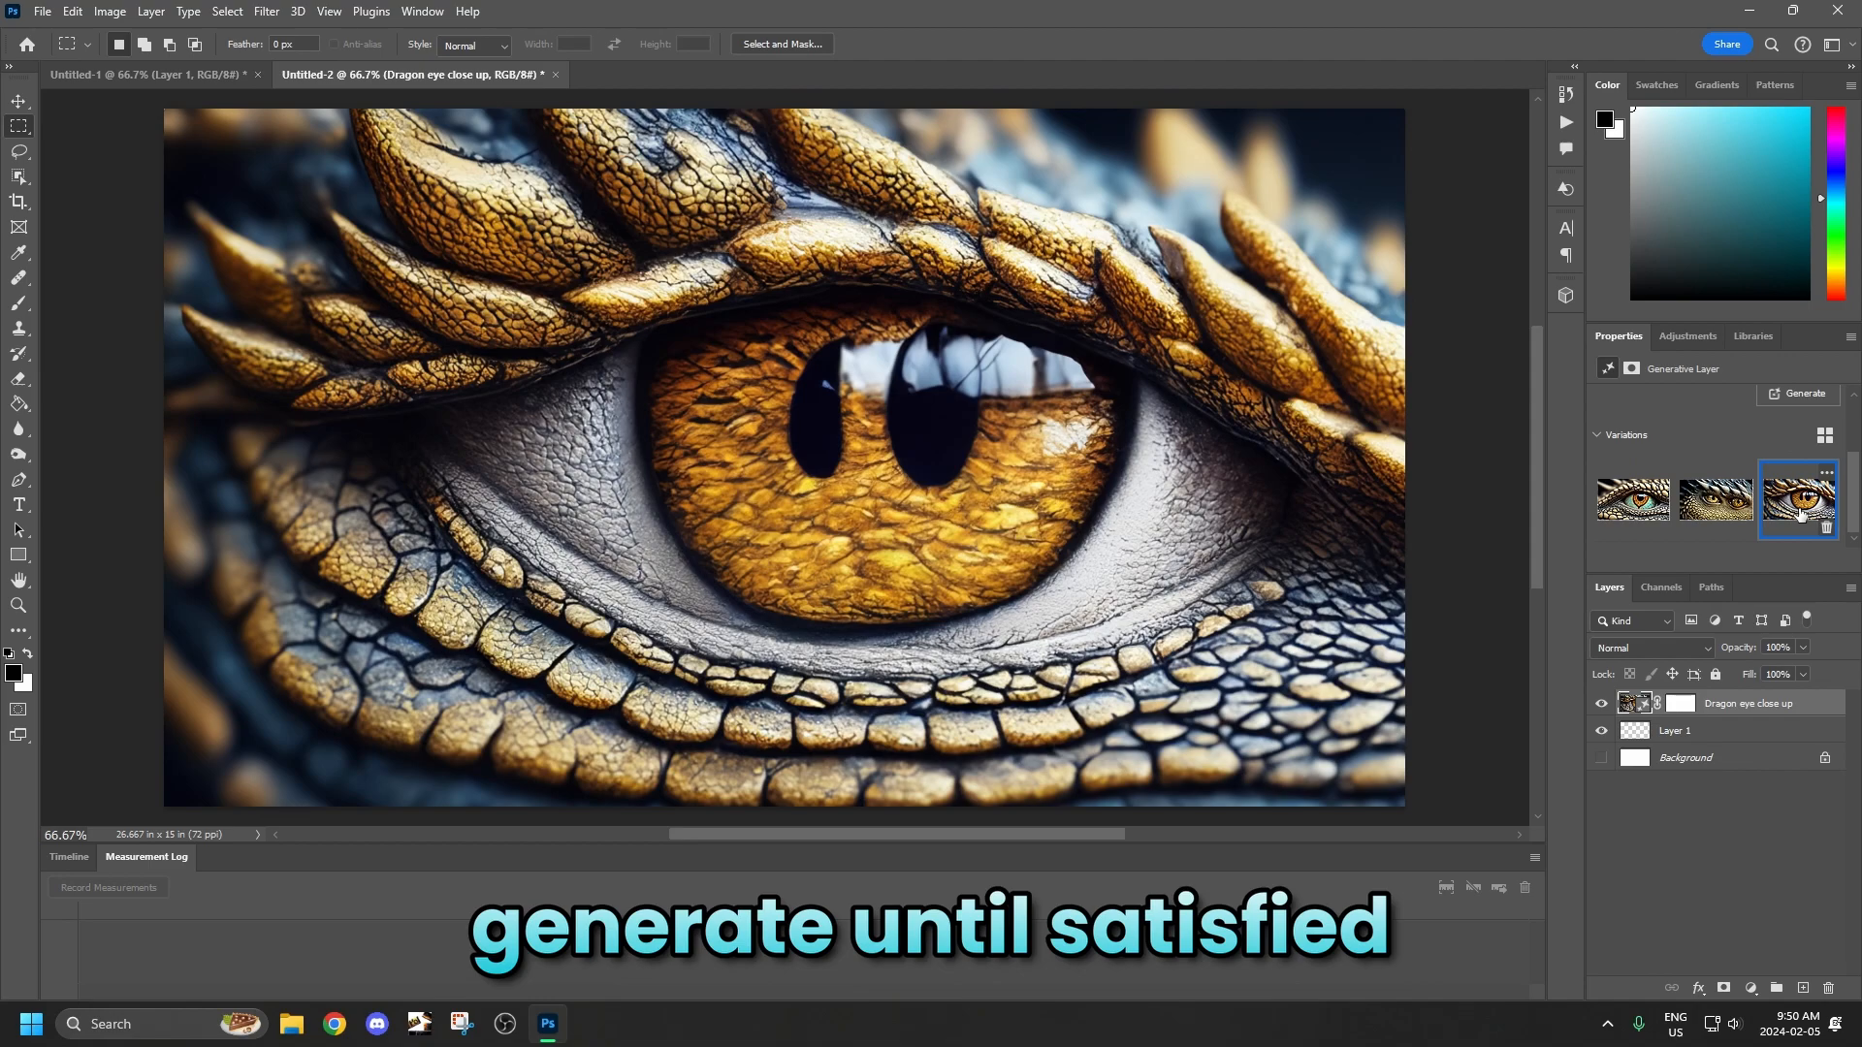
left_click(1644, 506)
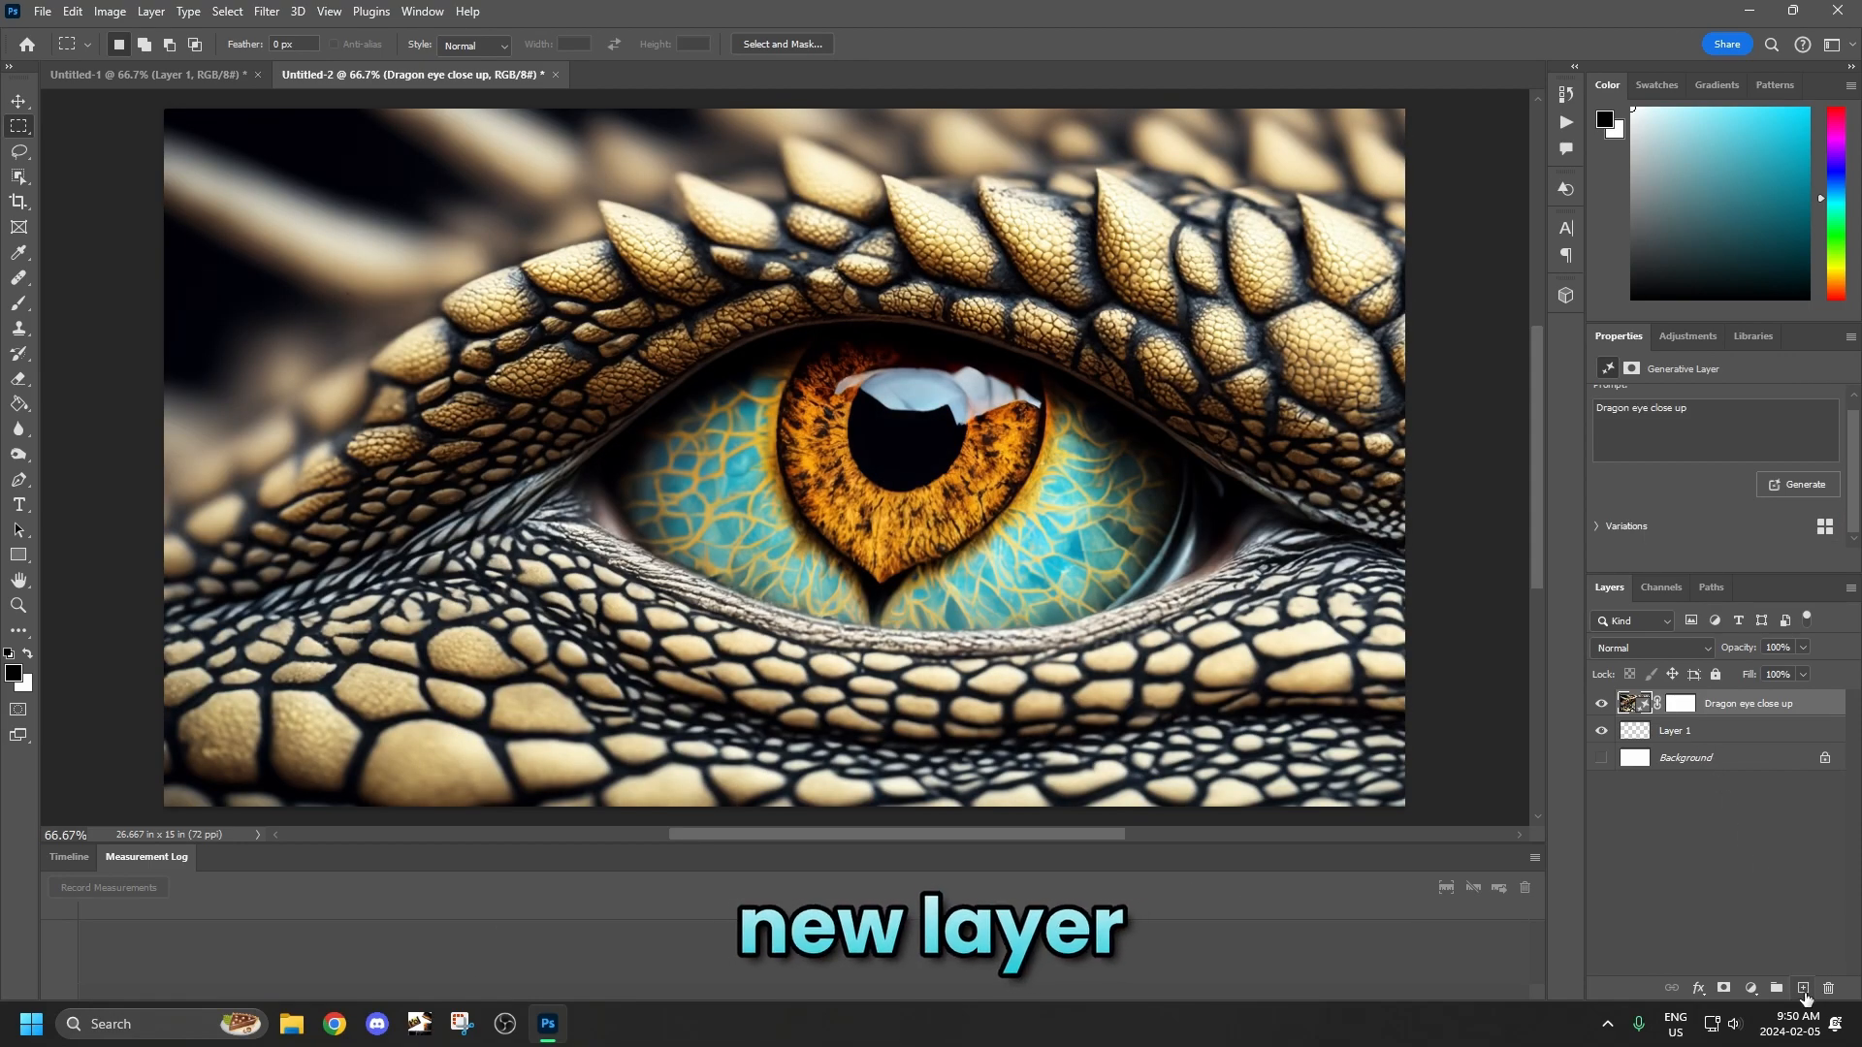
Add an empty layer above the dragon eye and select the whole canvas.
left_click(1804, 988)
left_click(227, 11)
left_click(262, 37)
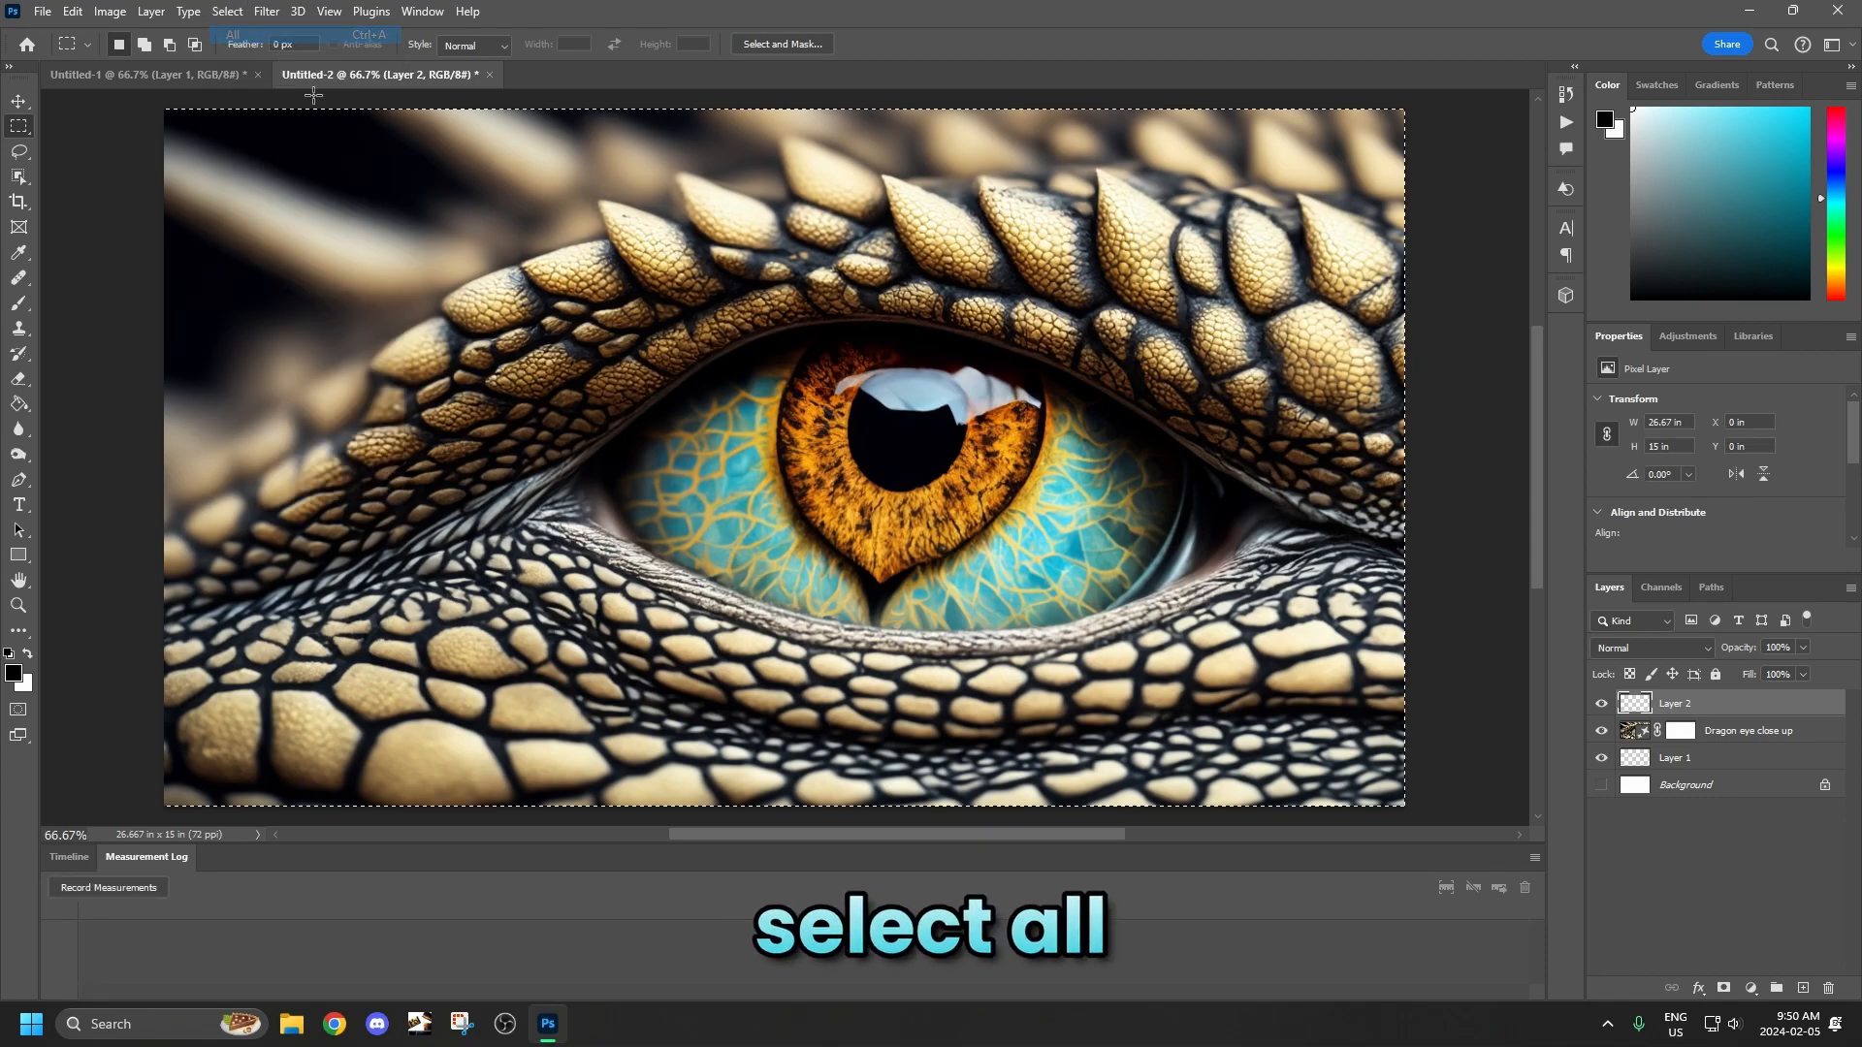
Fill the selection using Generative Fill with the prompt "black hole with fire in it".
right_click(452, 322)
left_click(524, 598)
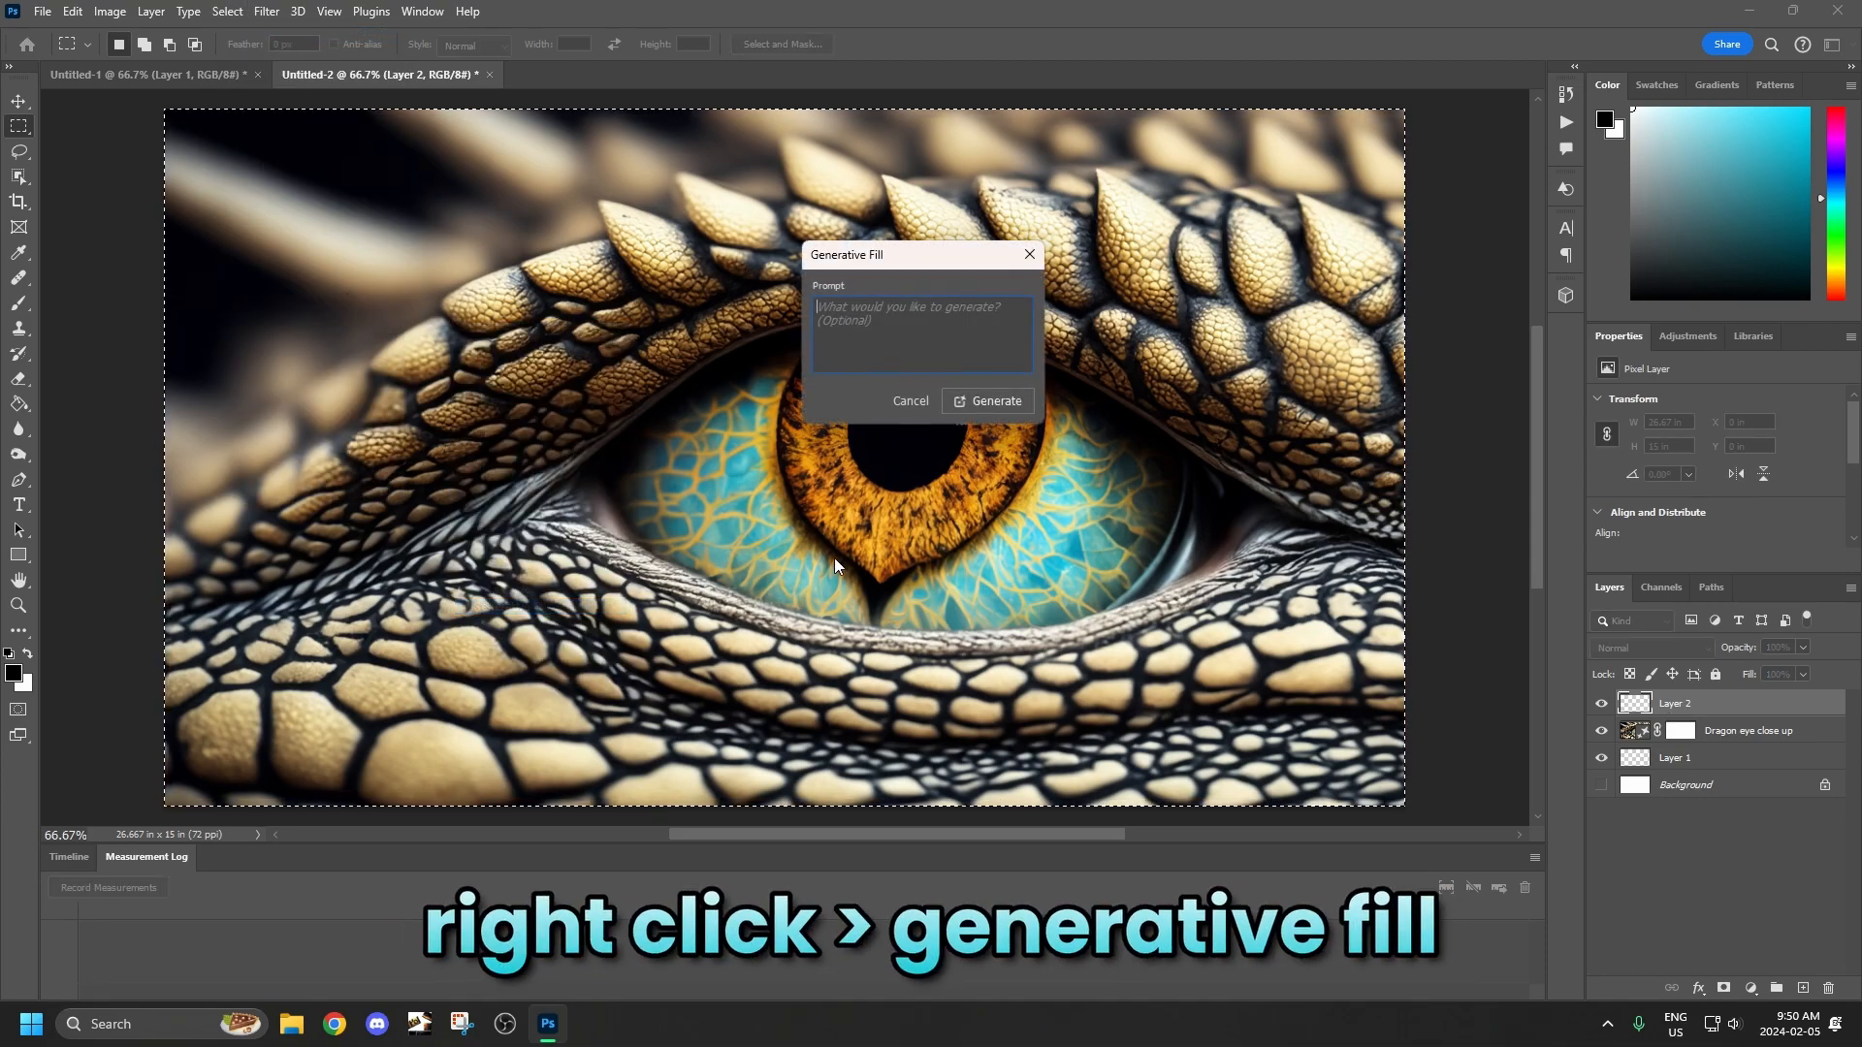
type("black hole w")
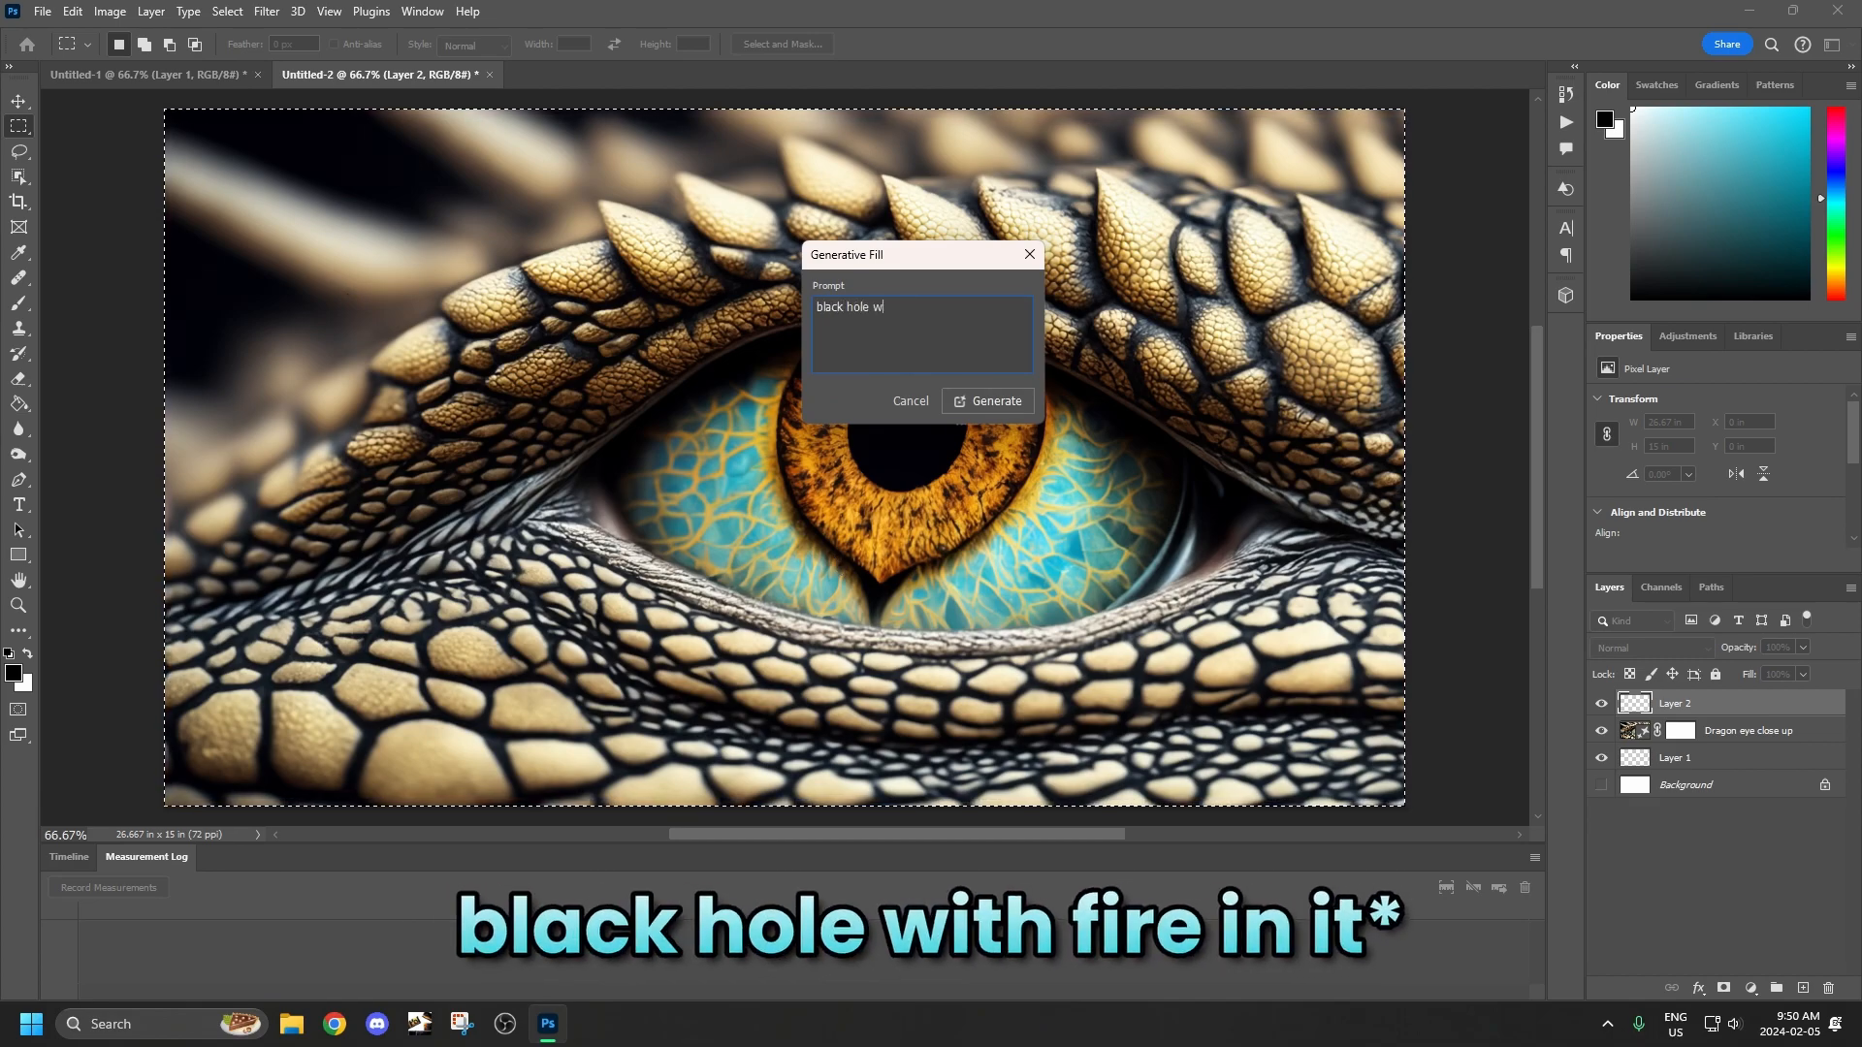
type("ith fire")
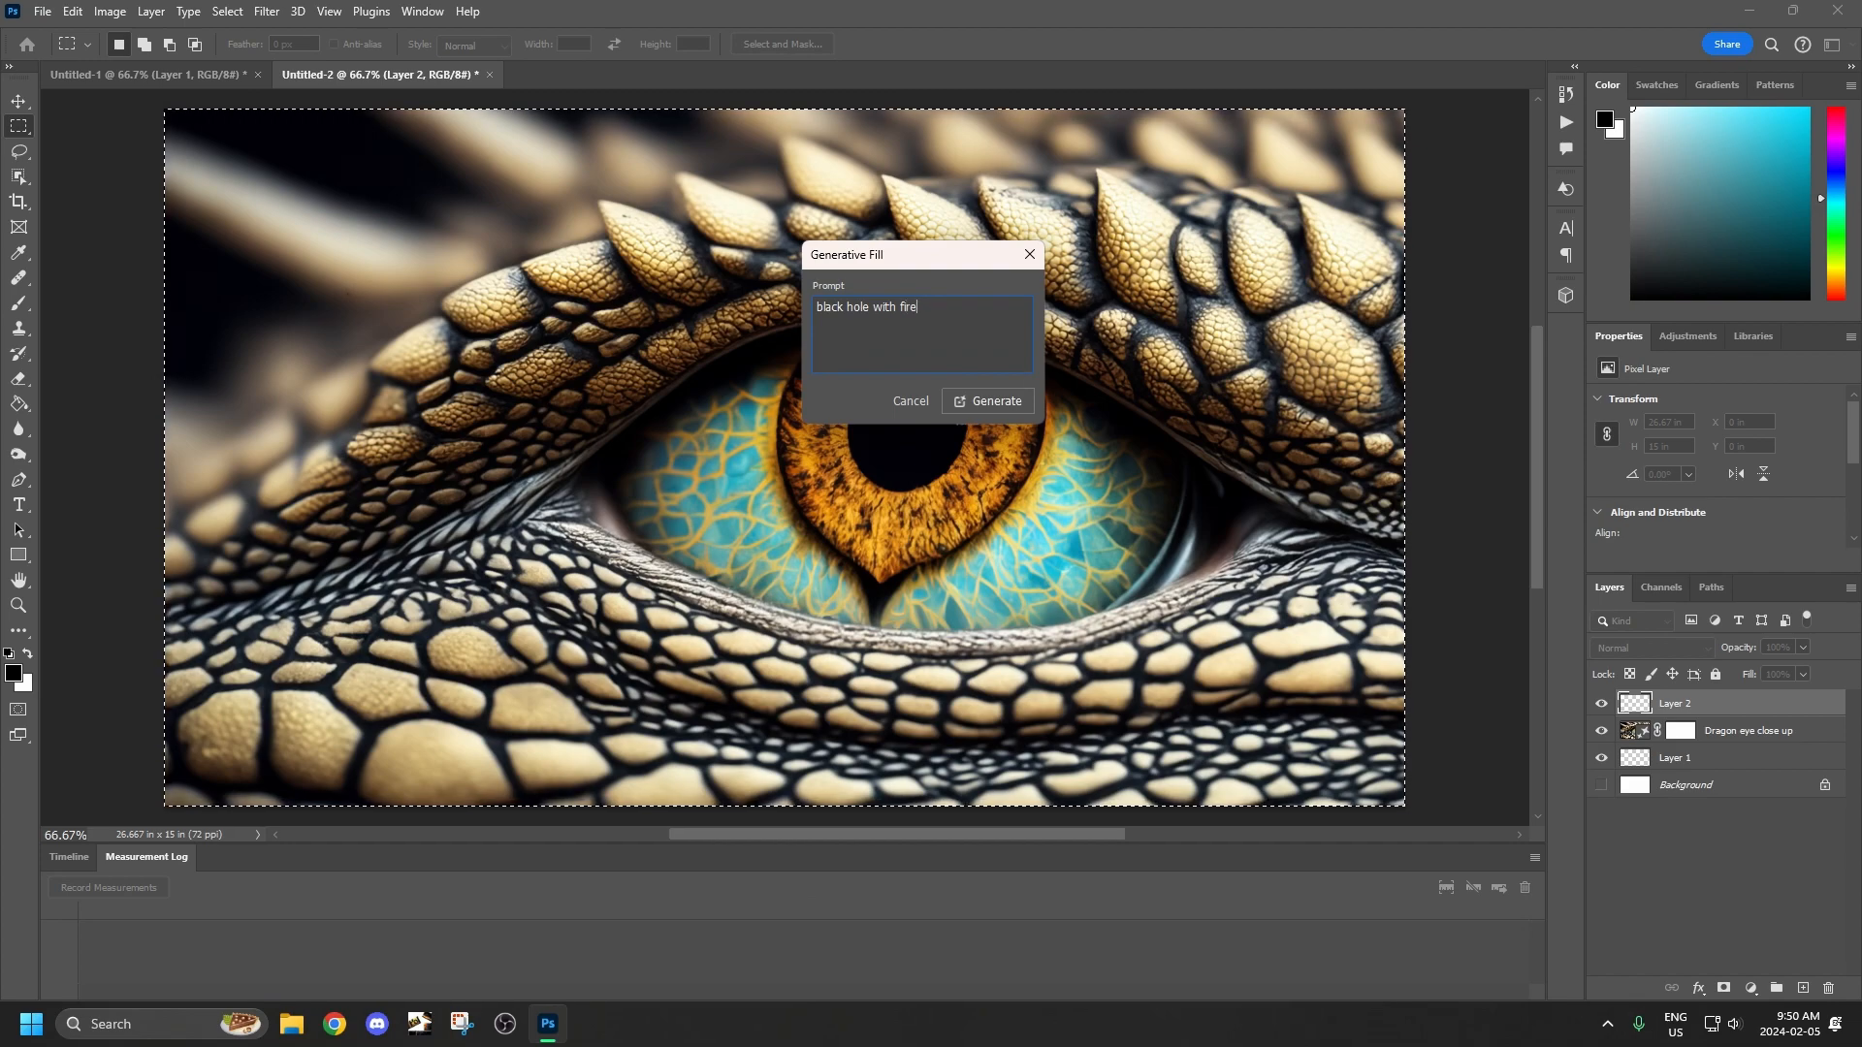
type(" in it")
left_click(974, 403)
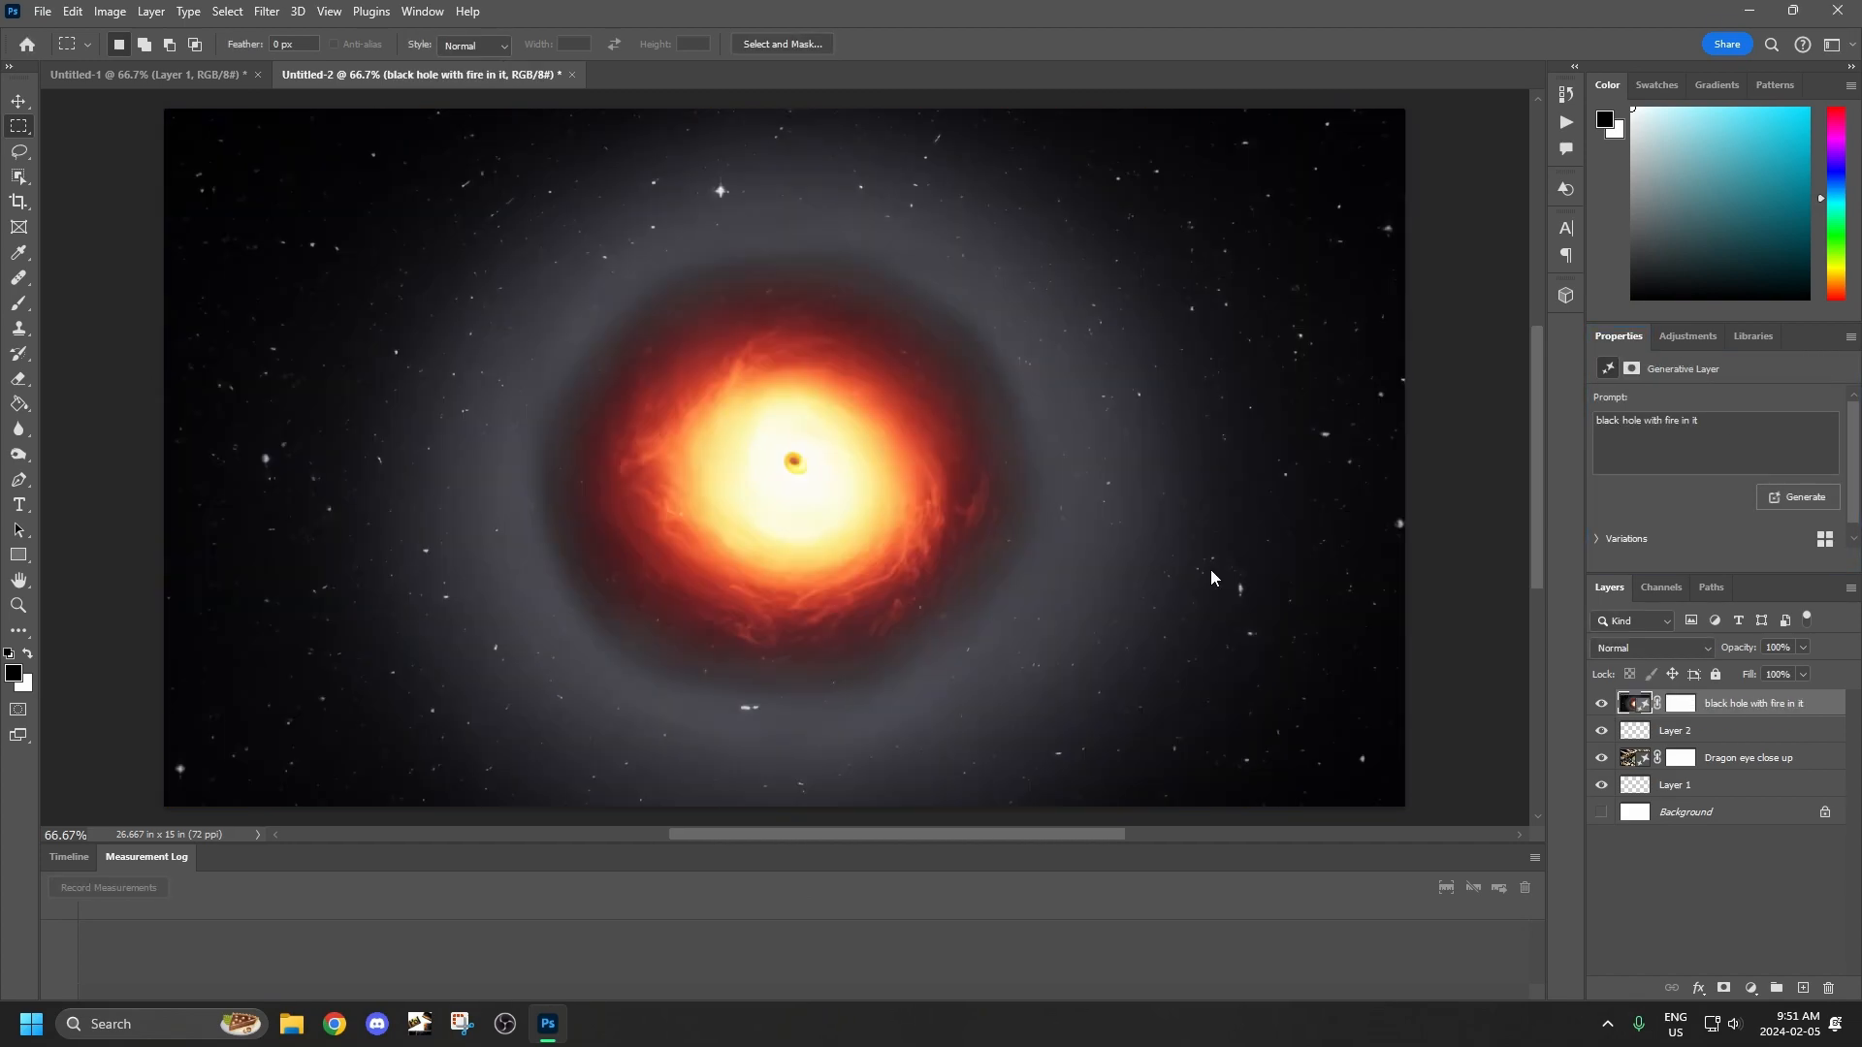
Compare the three generated black hole variations and return to the first one.
scroll(1677, 529, "down", 1)
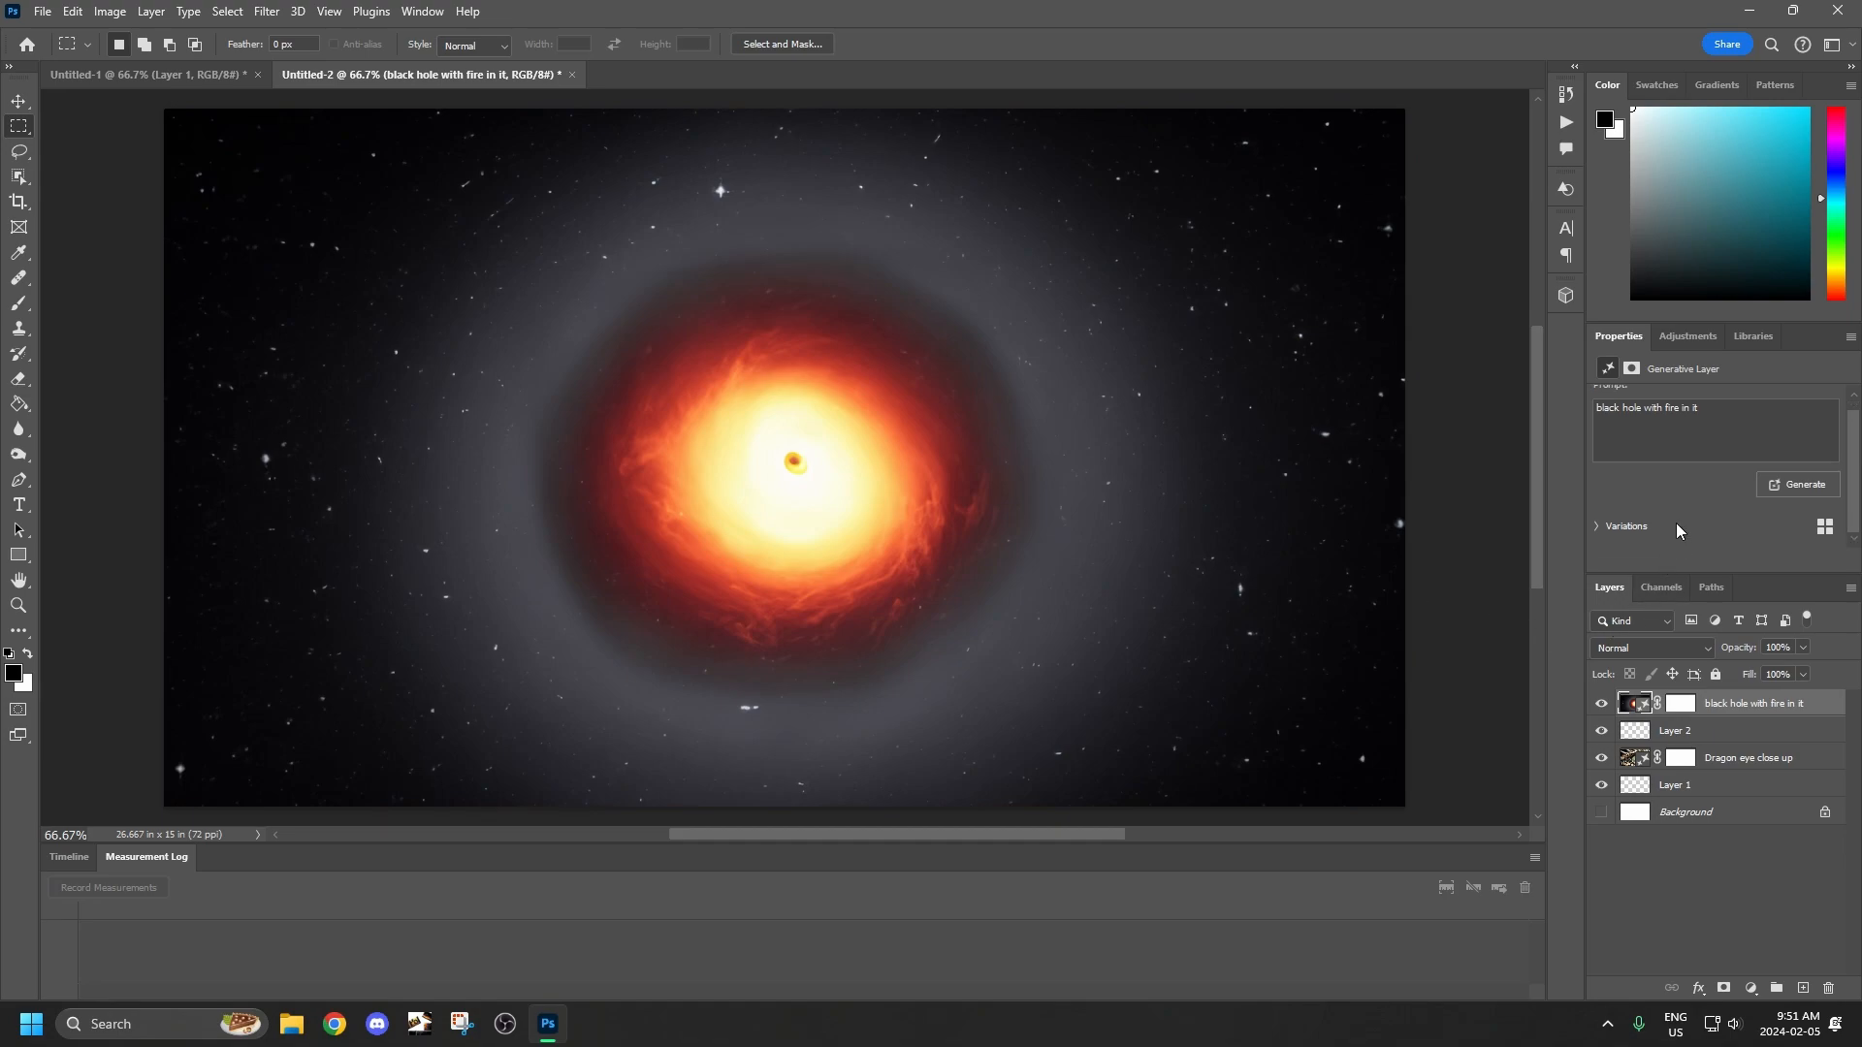
left_click(1597, 526)
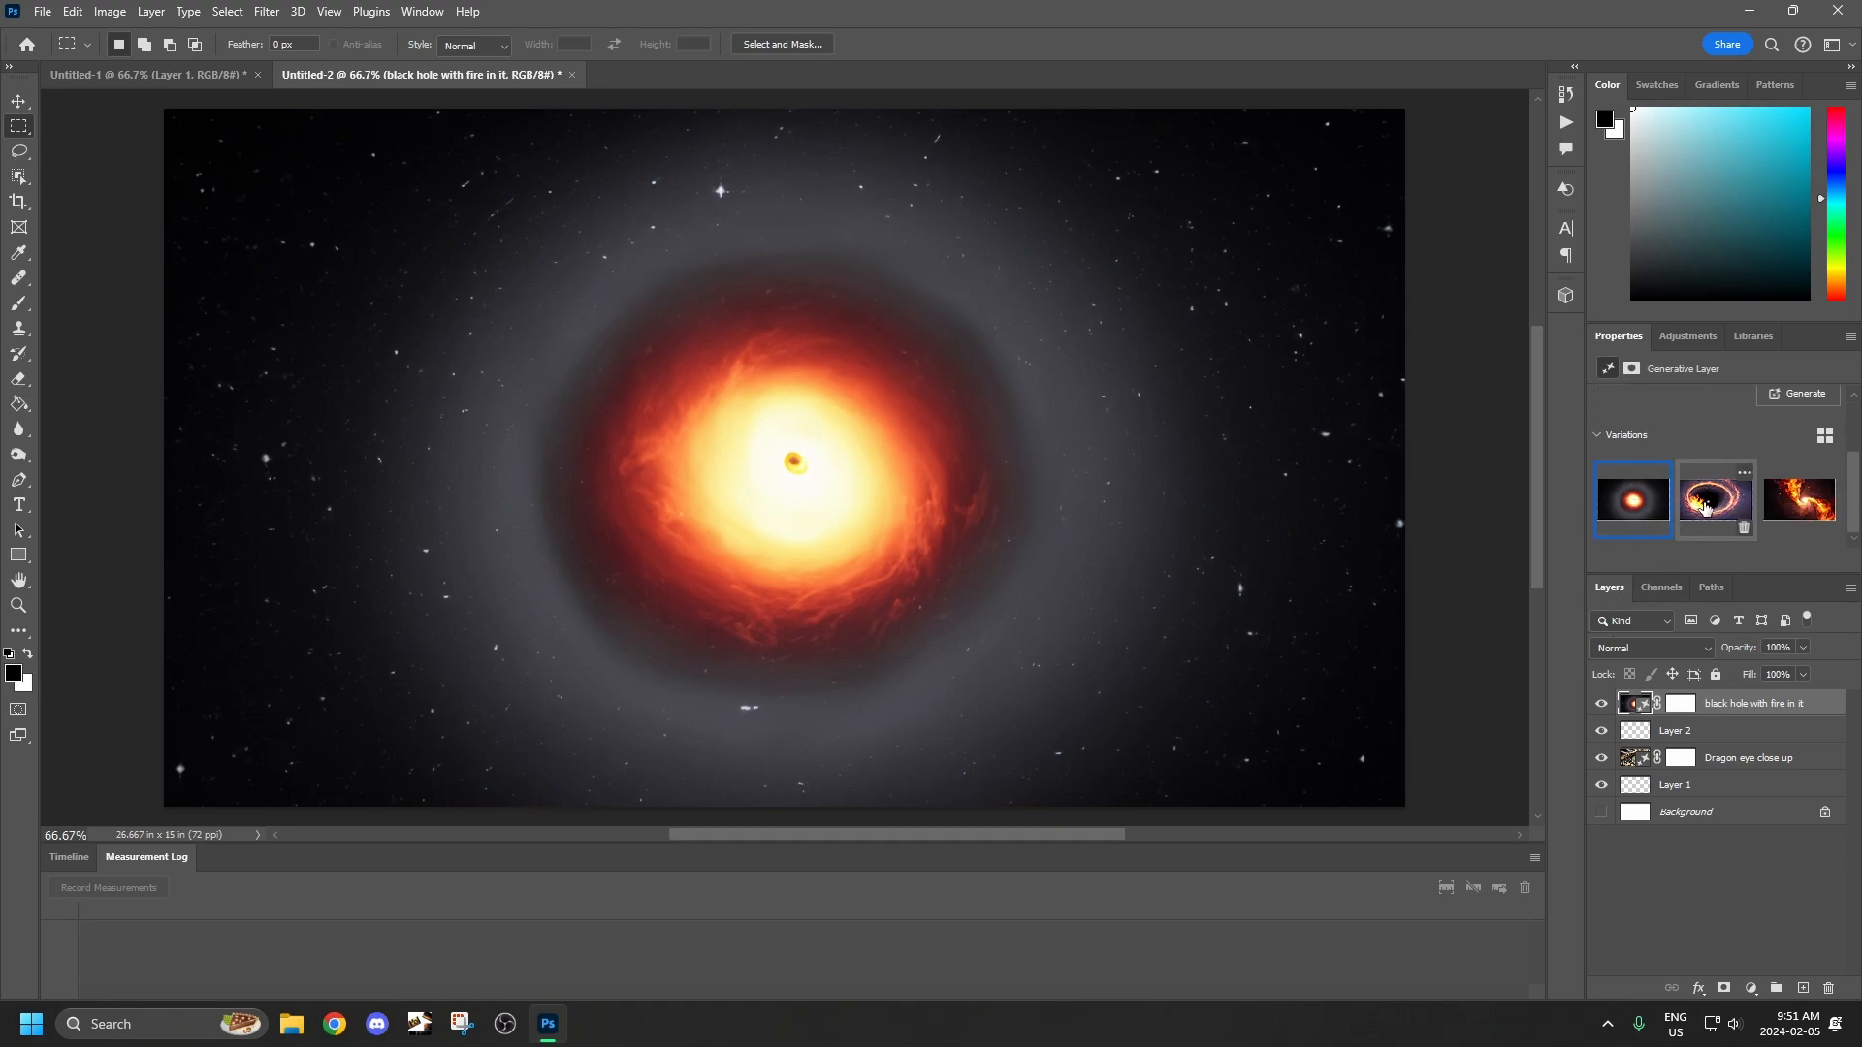
left_click(1706, 506)
left_click(1805, 514)
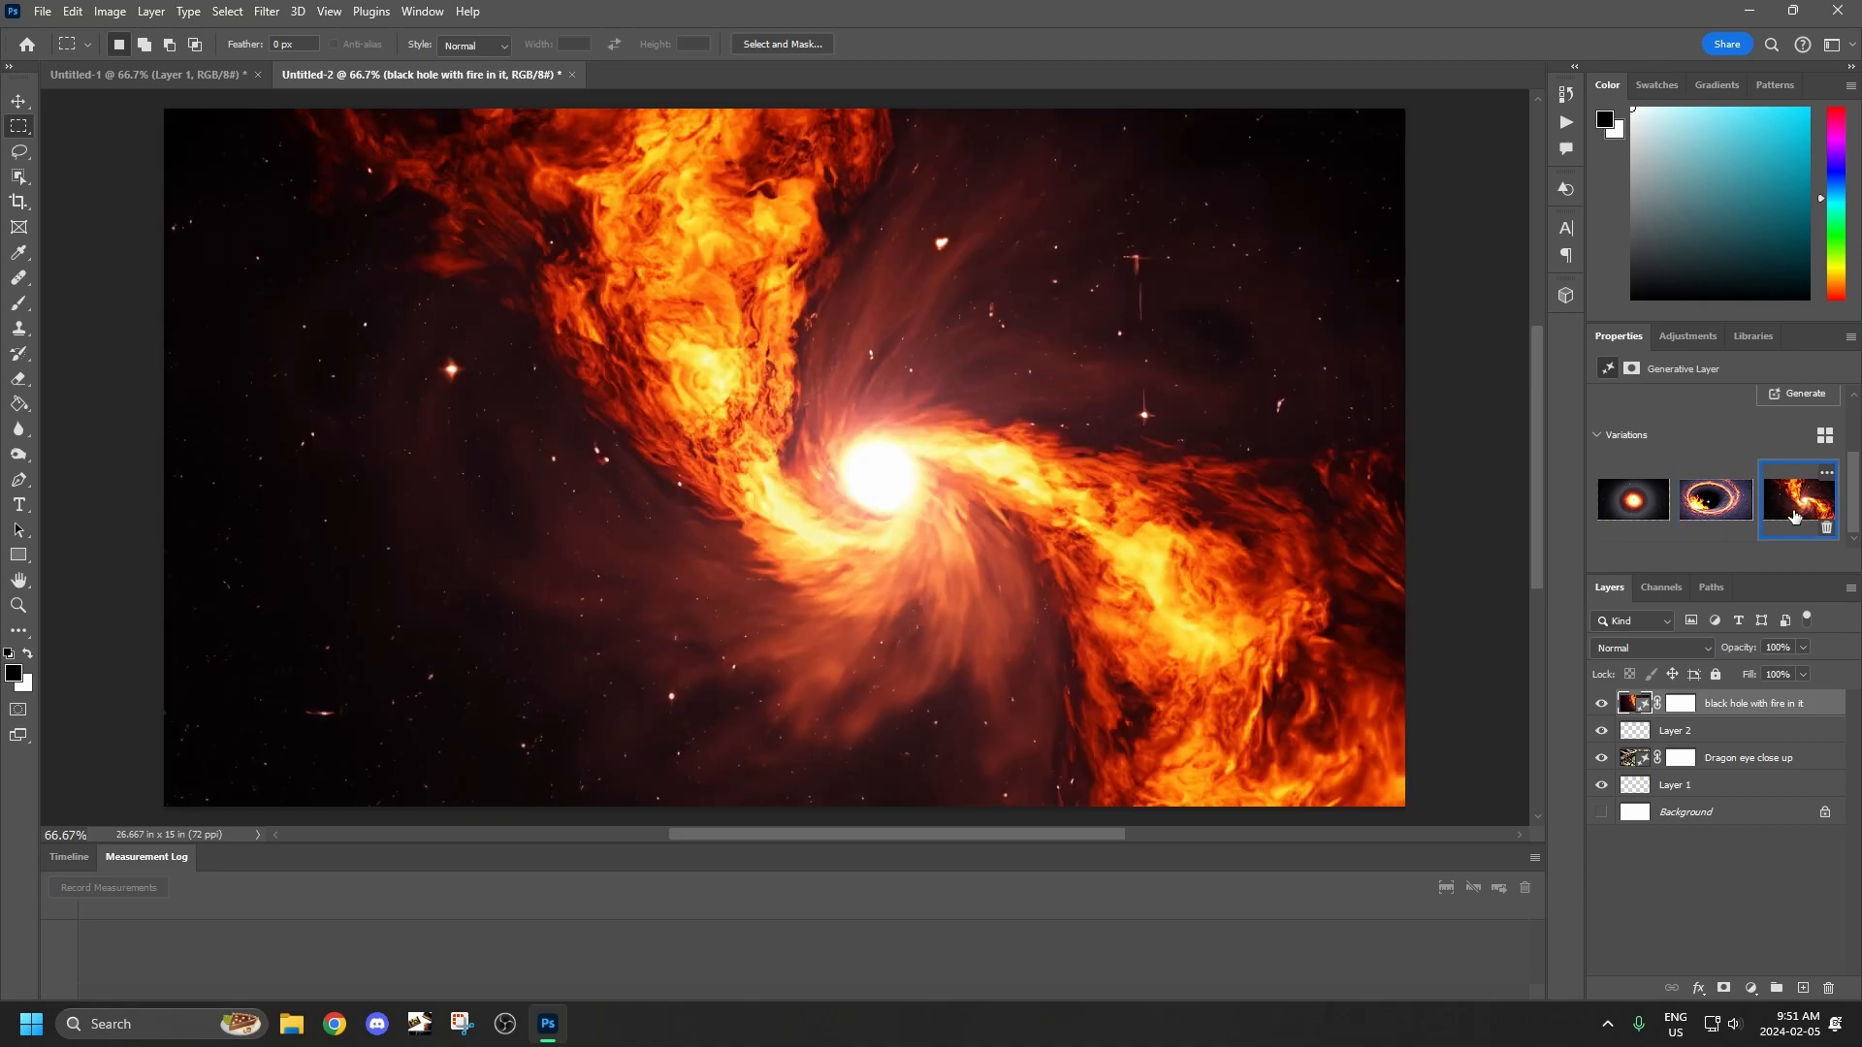
left_click(1633, 499)
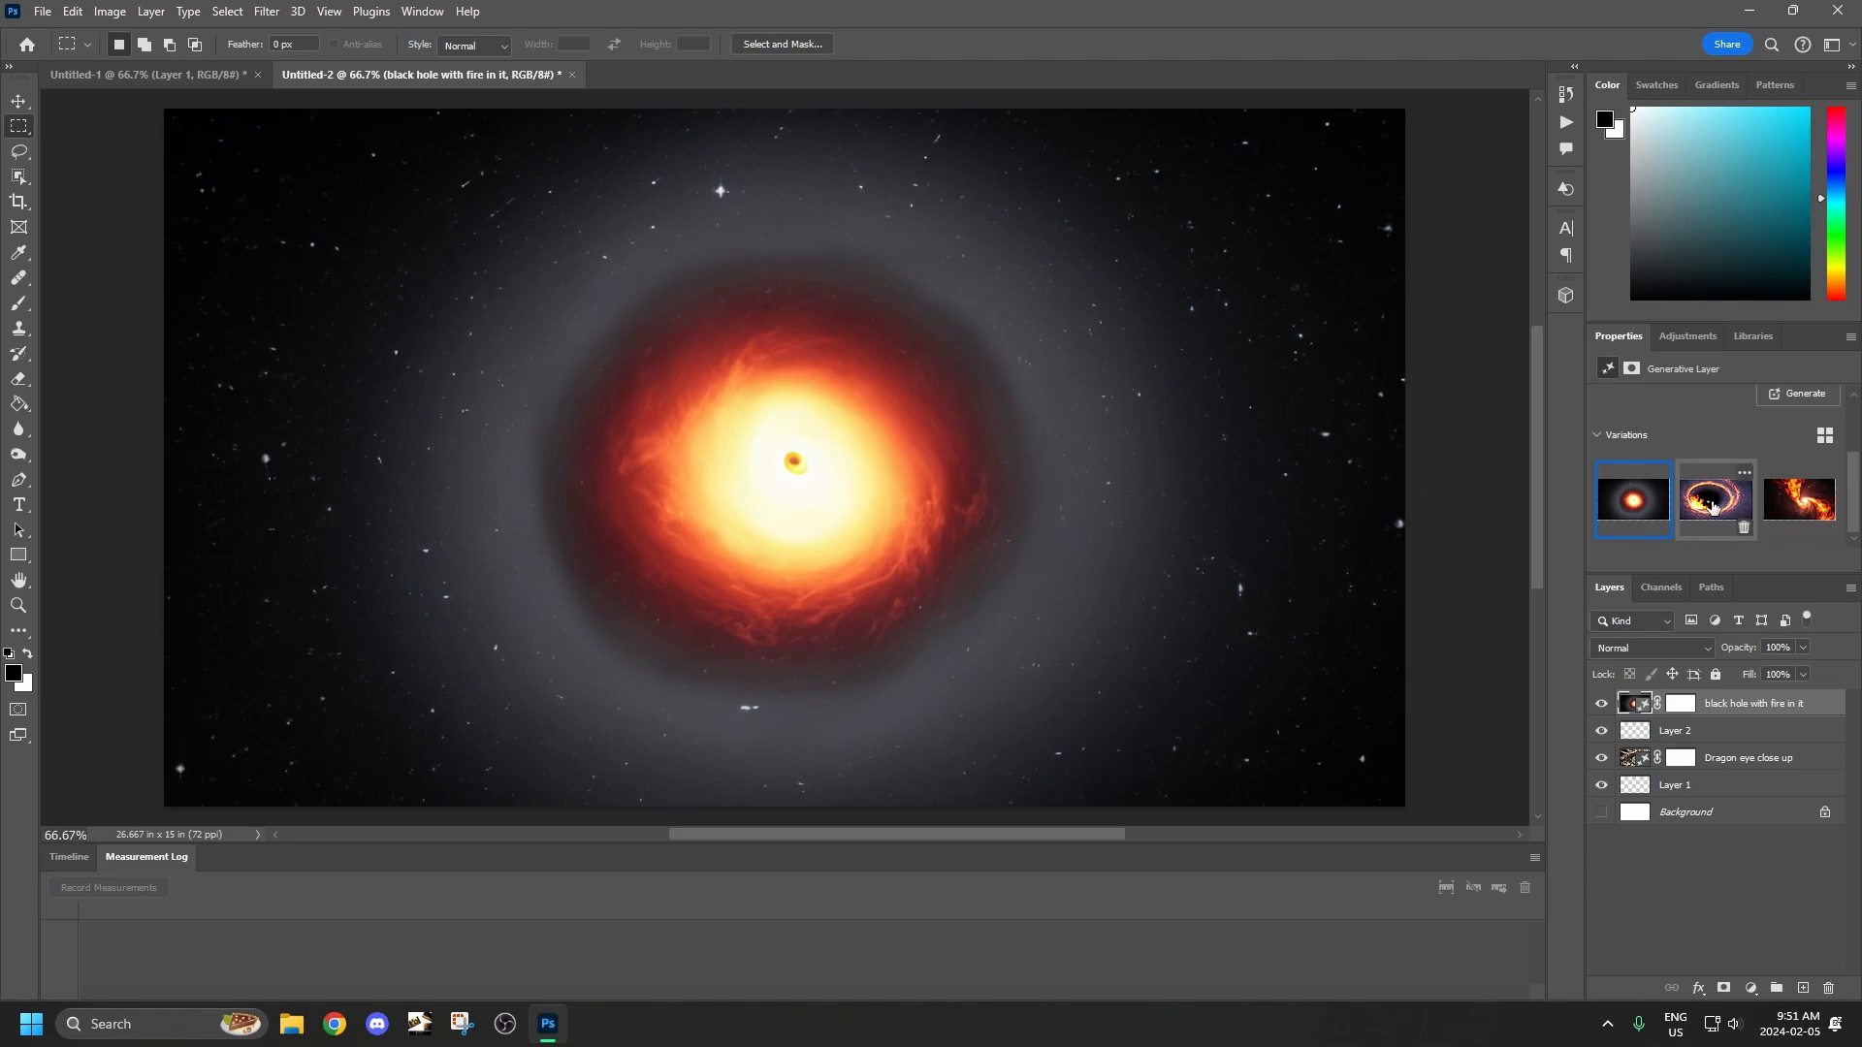
scroll(1696, 480, "up", 2)
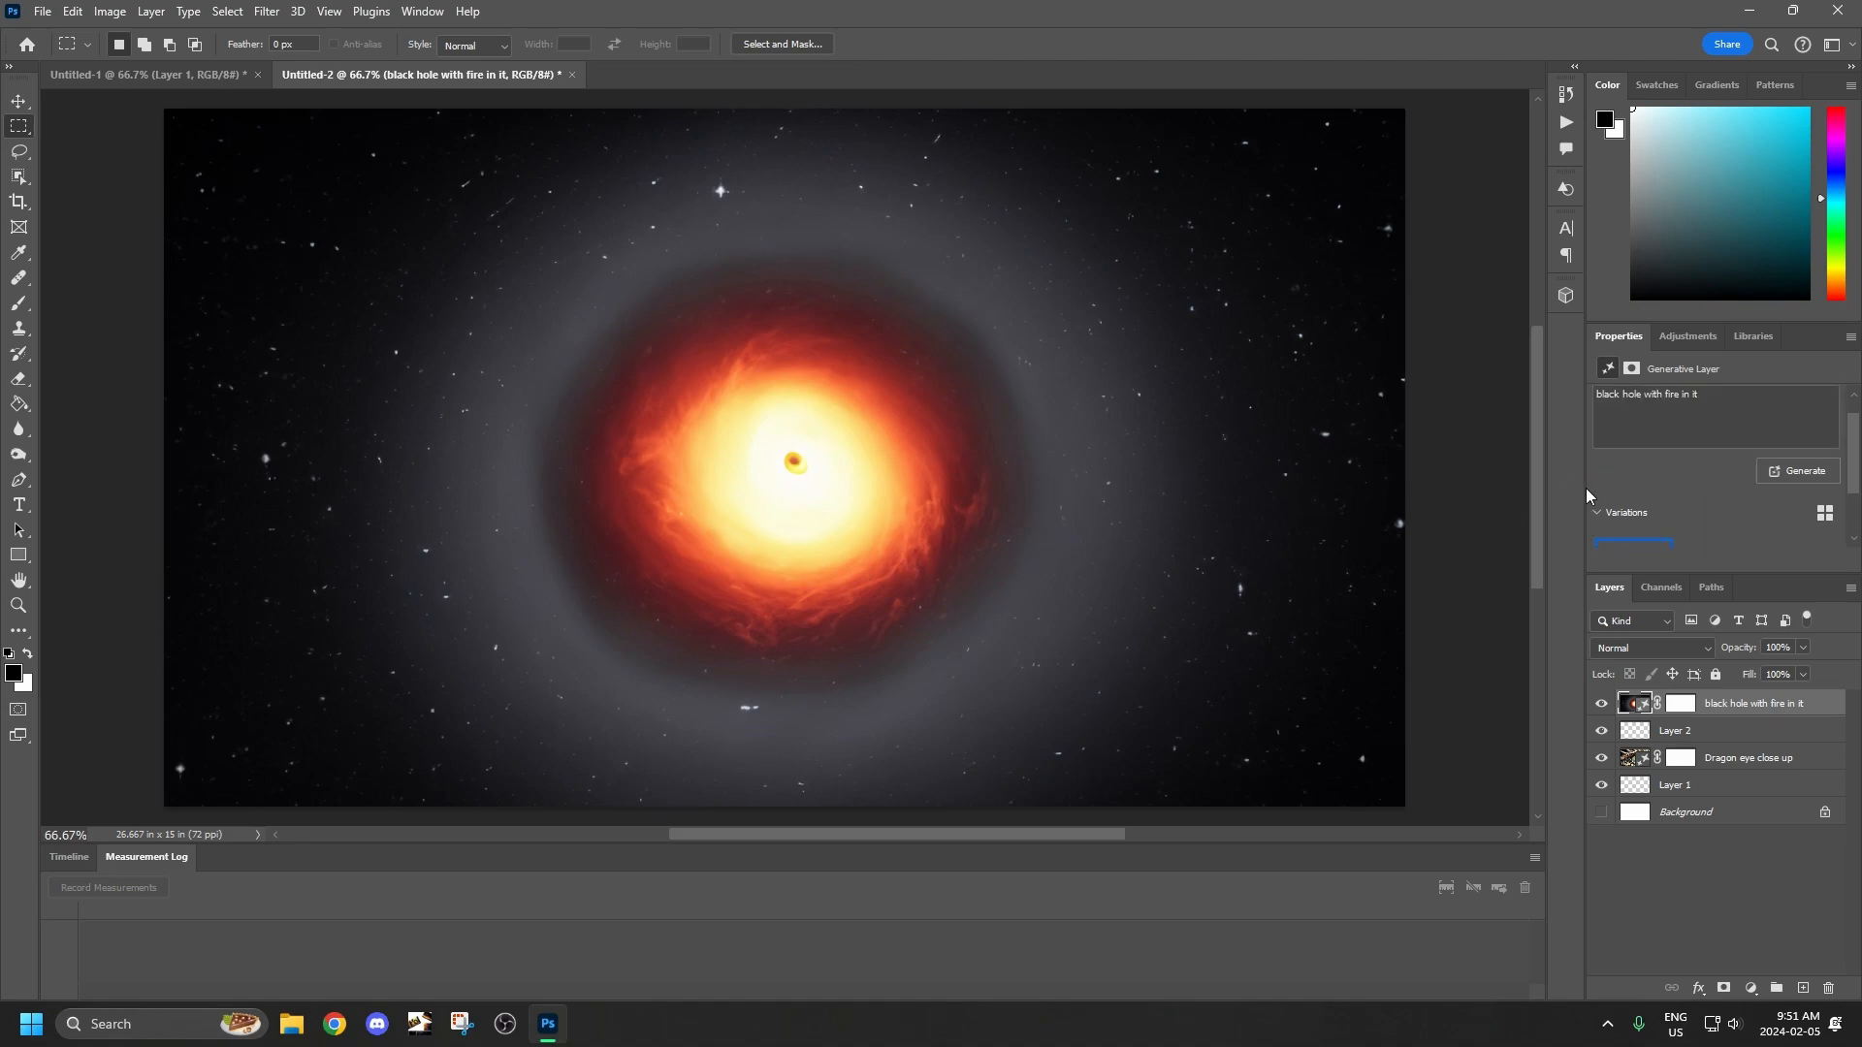
Hide the black hole layer and select the eyeball on the Dragon eye close up layer with the Object Selection tool.
left_click(1601, 704)
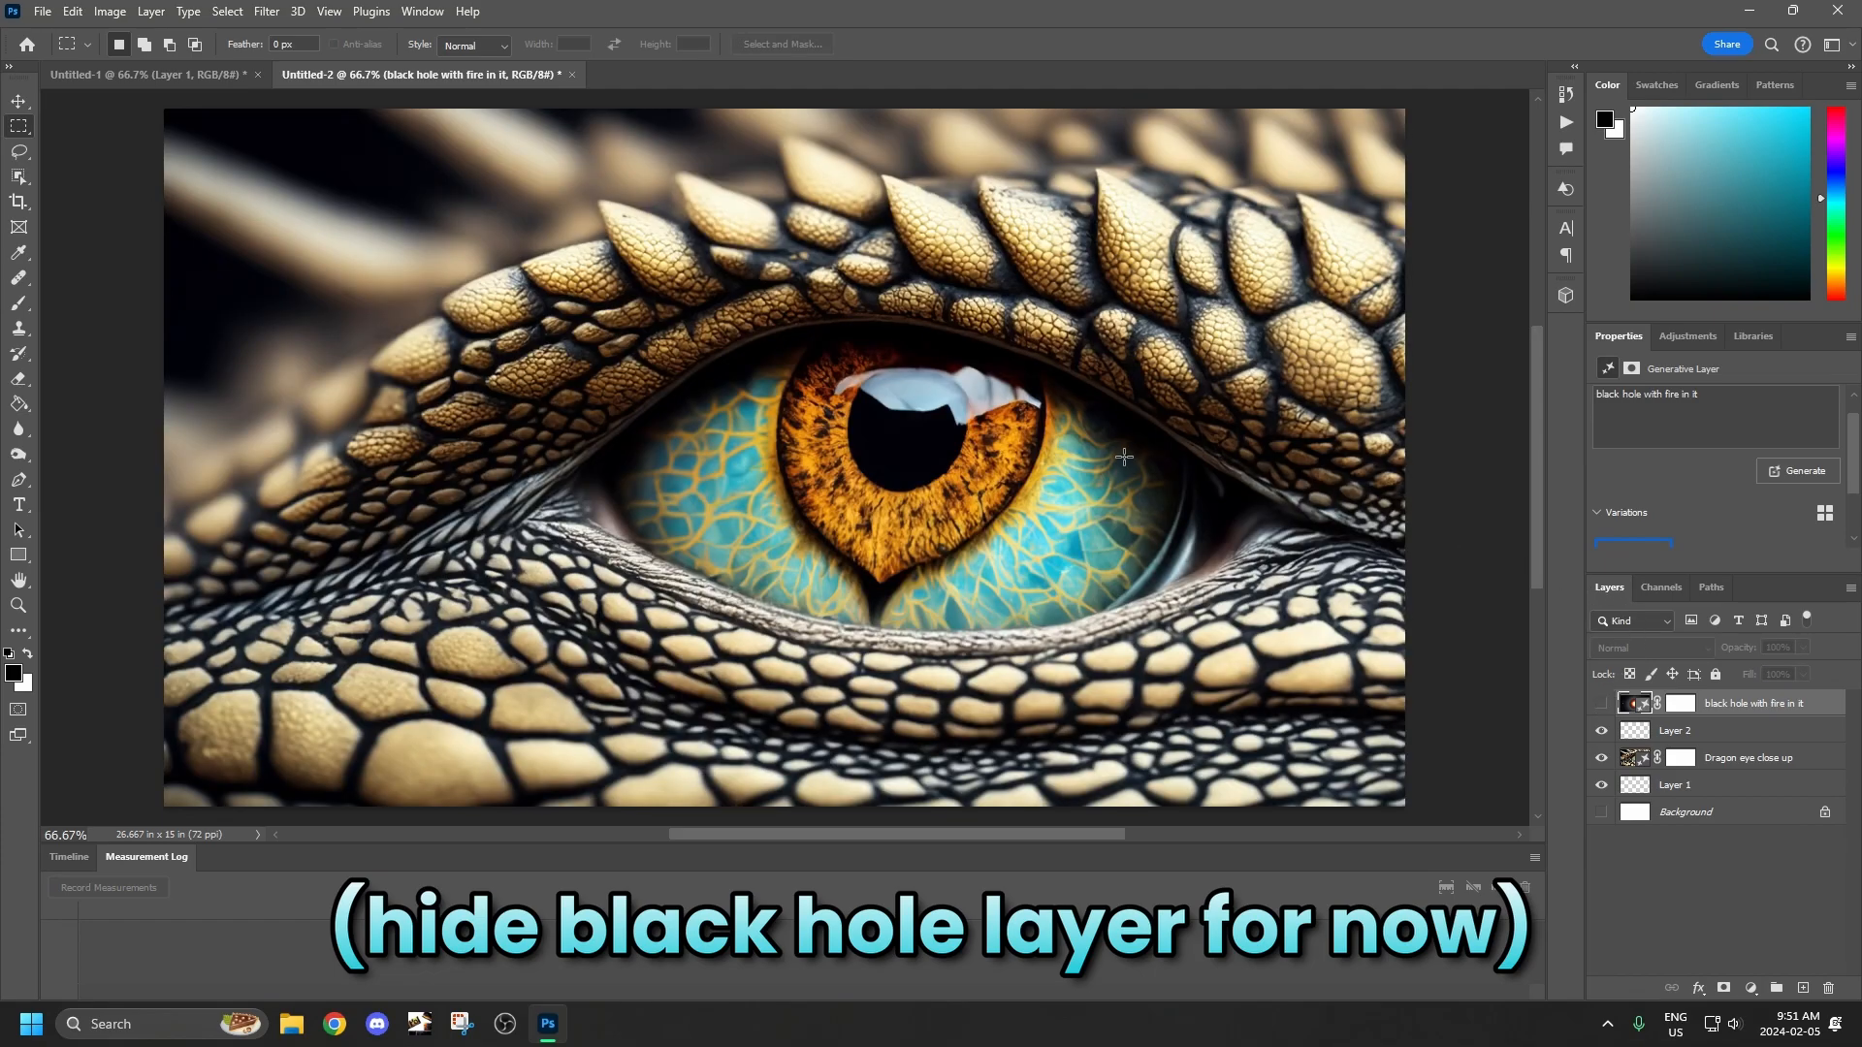
left_click(1633, 766)
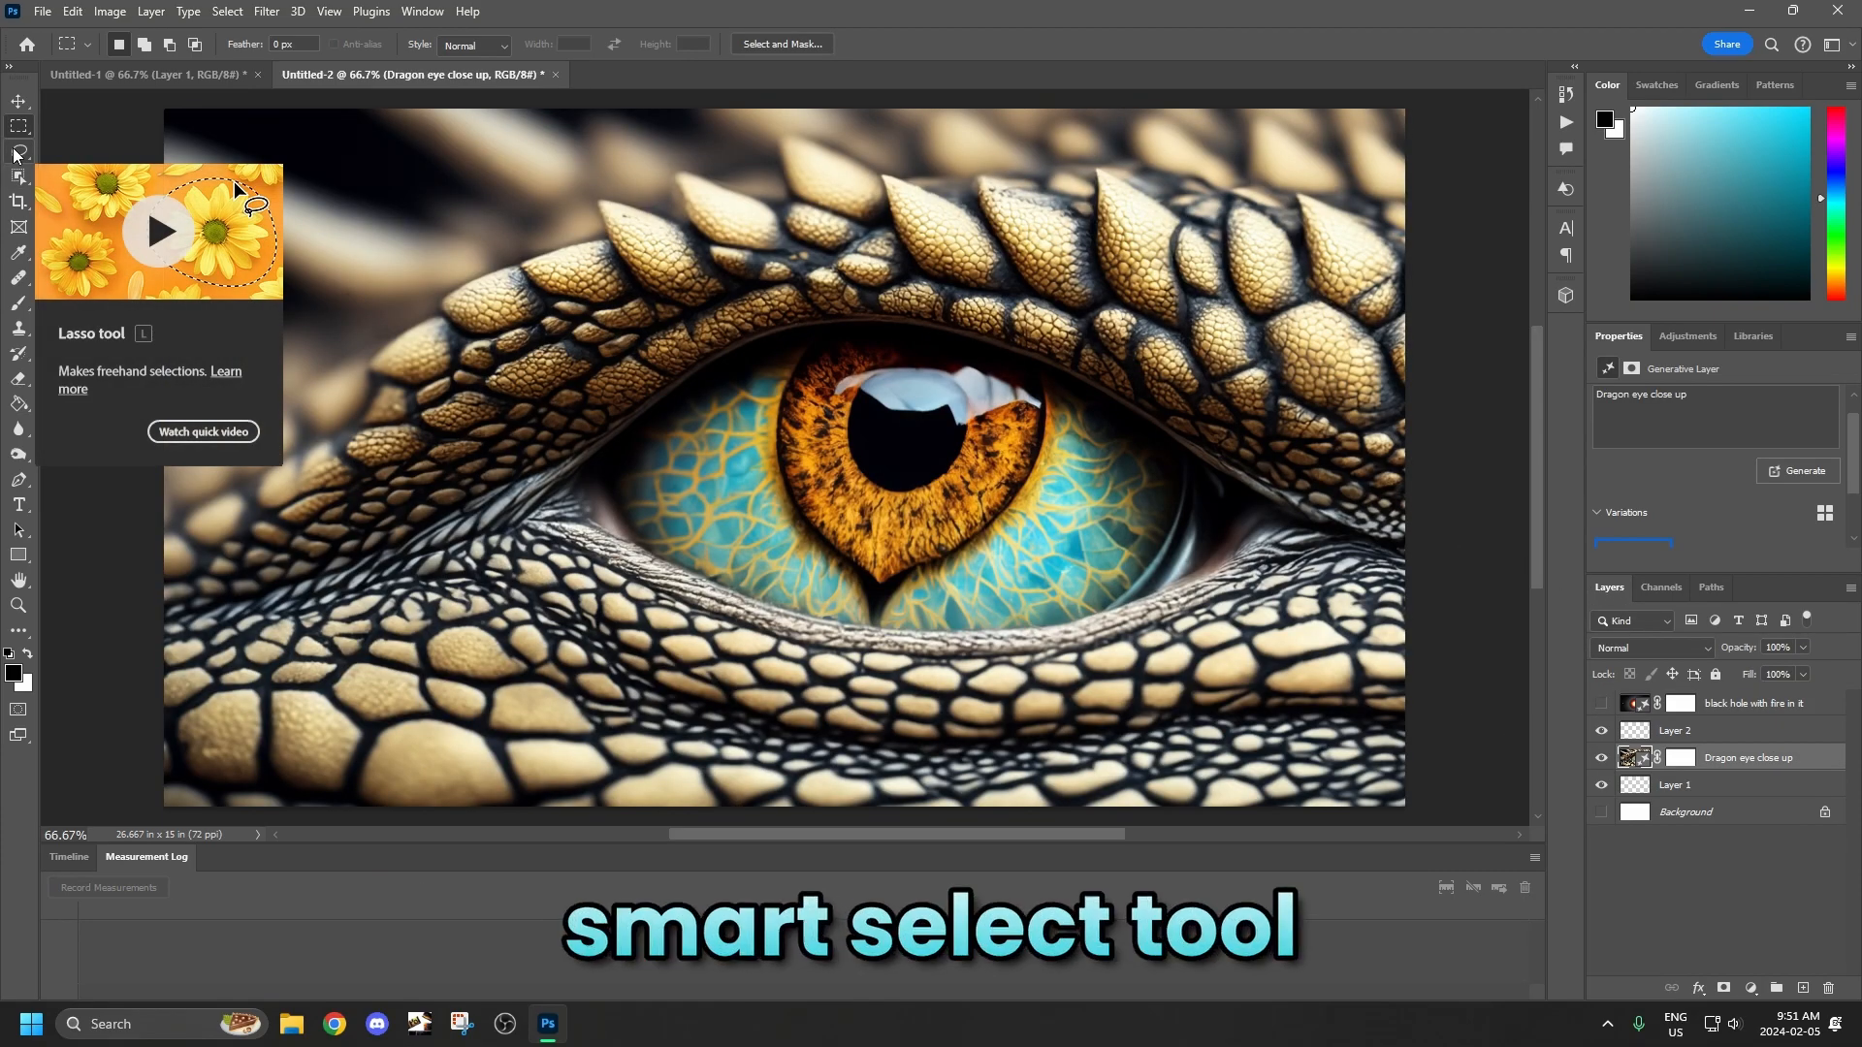
left_click(17, 179)
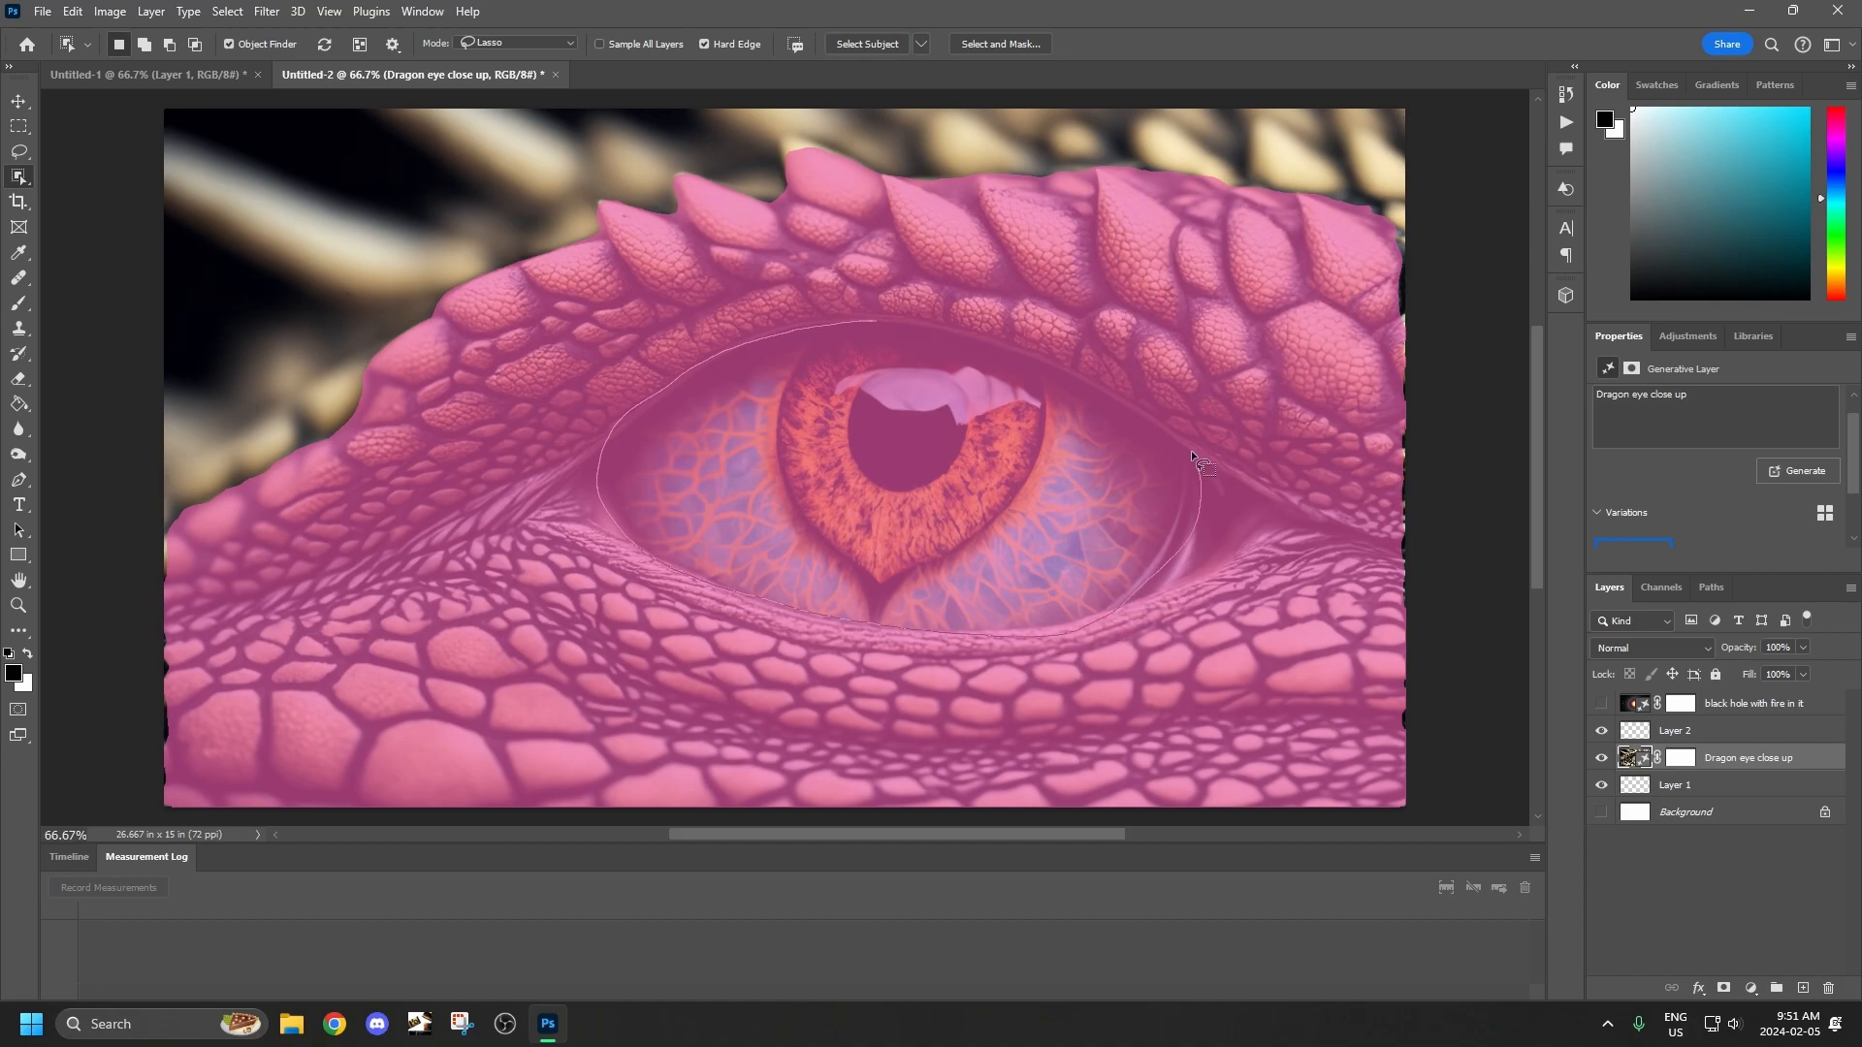
left_click(817, 493)
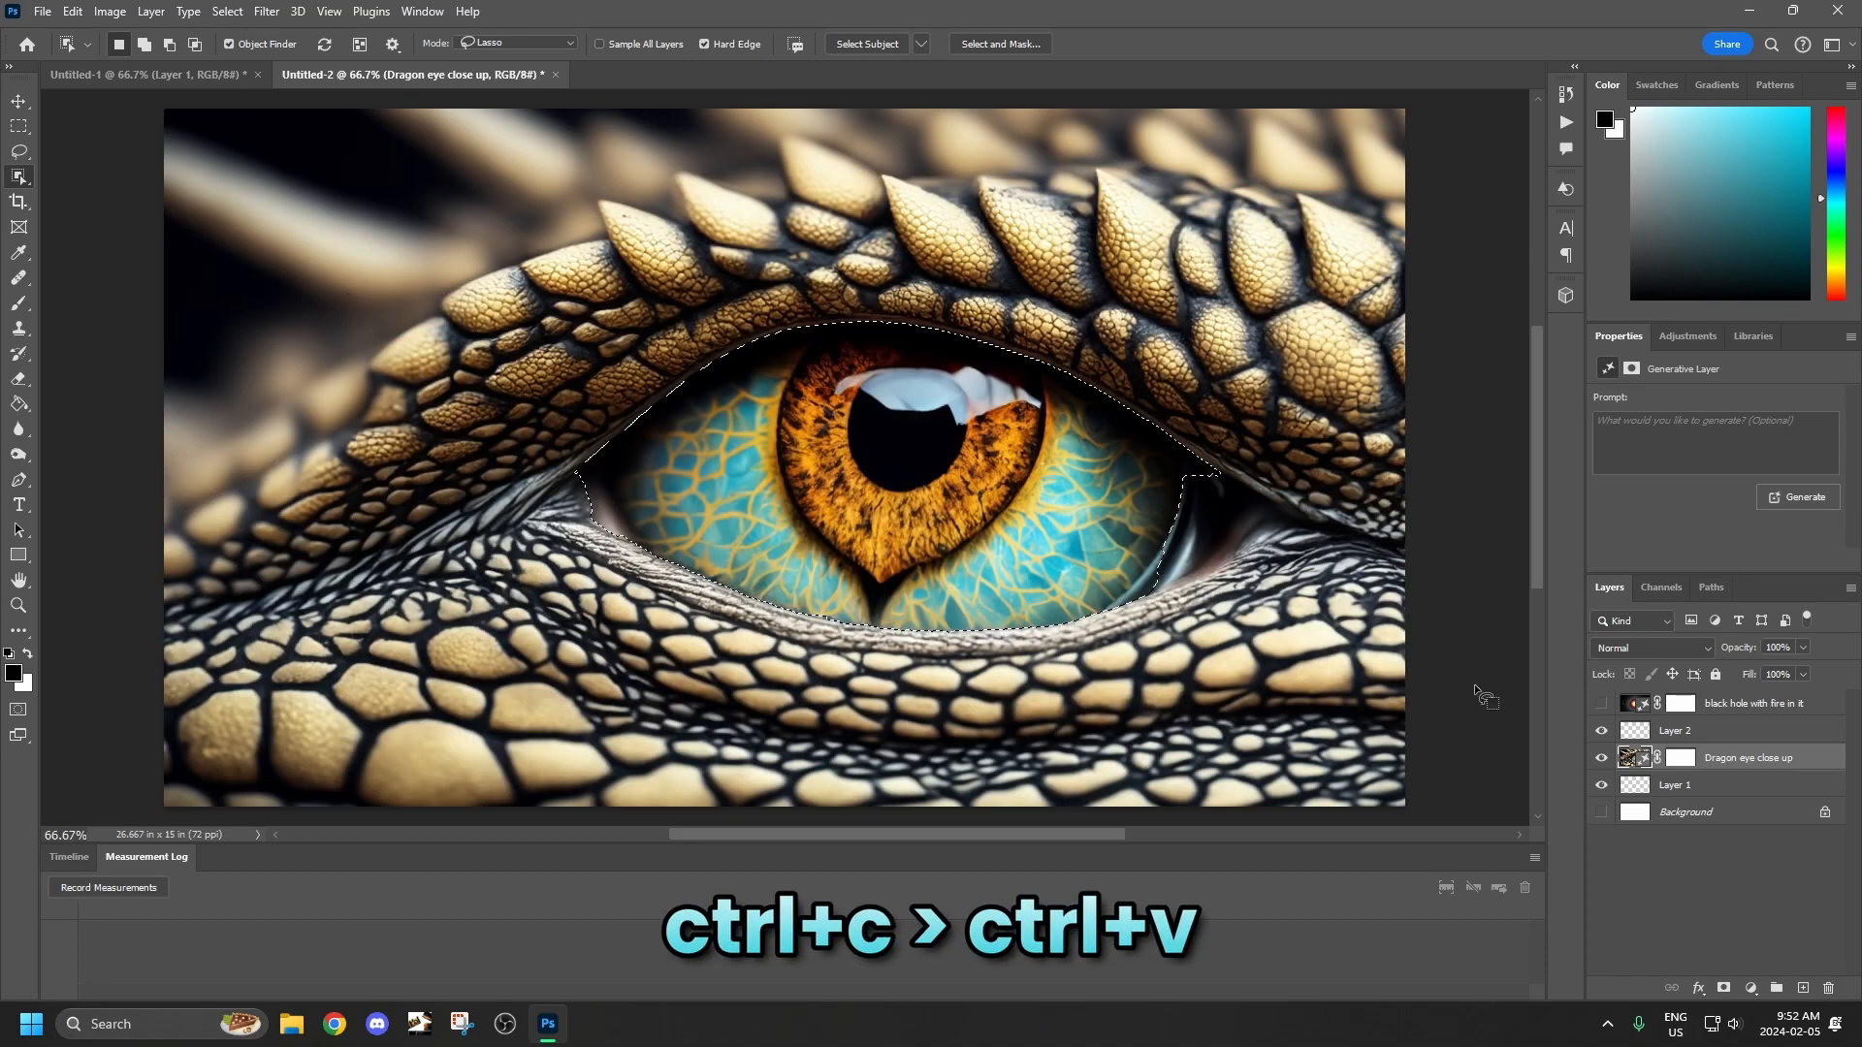
Copy the selected eyeball onto its own layer and hide the Dragon eye close up layer.
key("ctrl+c")
key("ctrl+v")
left_click(1602, 784)
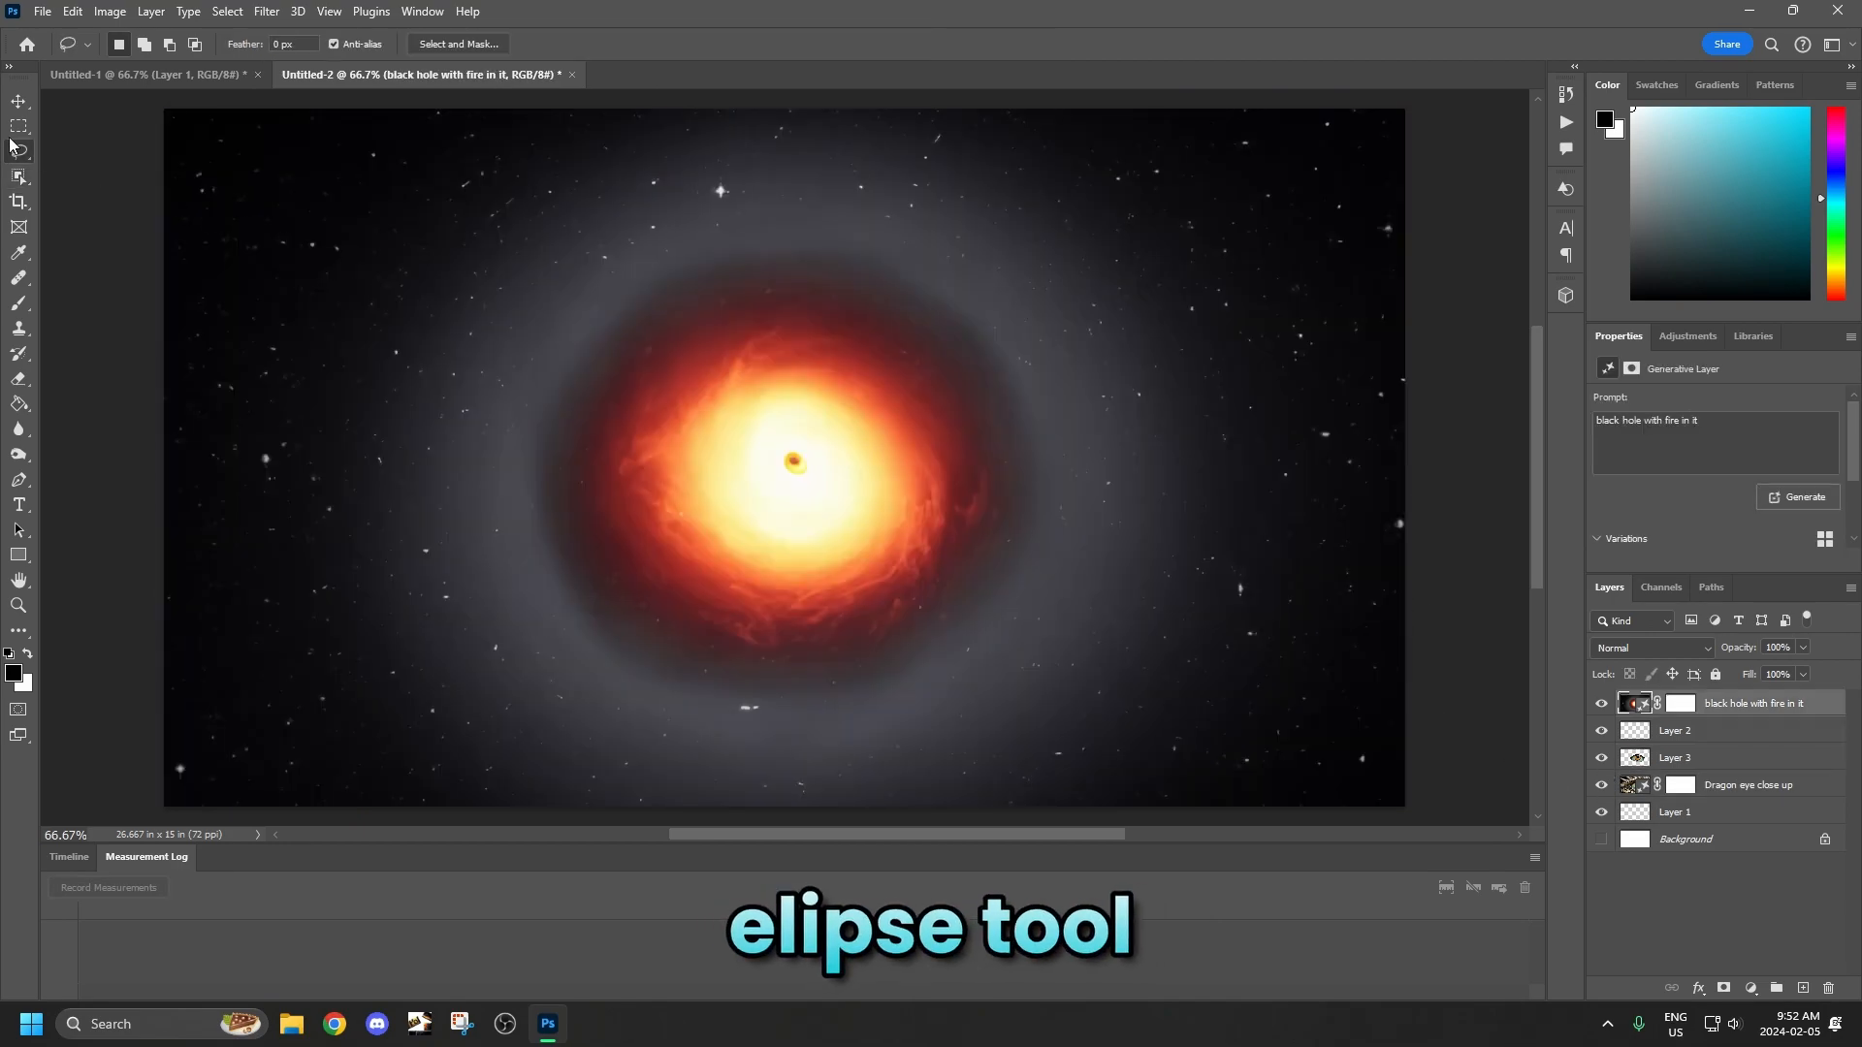
Mask the black hole layer with an elliptical selection around the fireball, refined with 47.7 px feather and 9% contrast and output as a layer mask.
left_click_drag(19, 126, 68, 147)
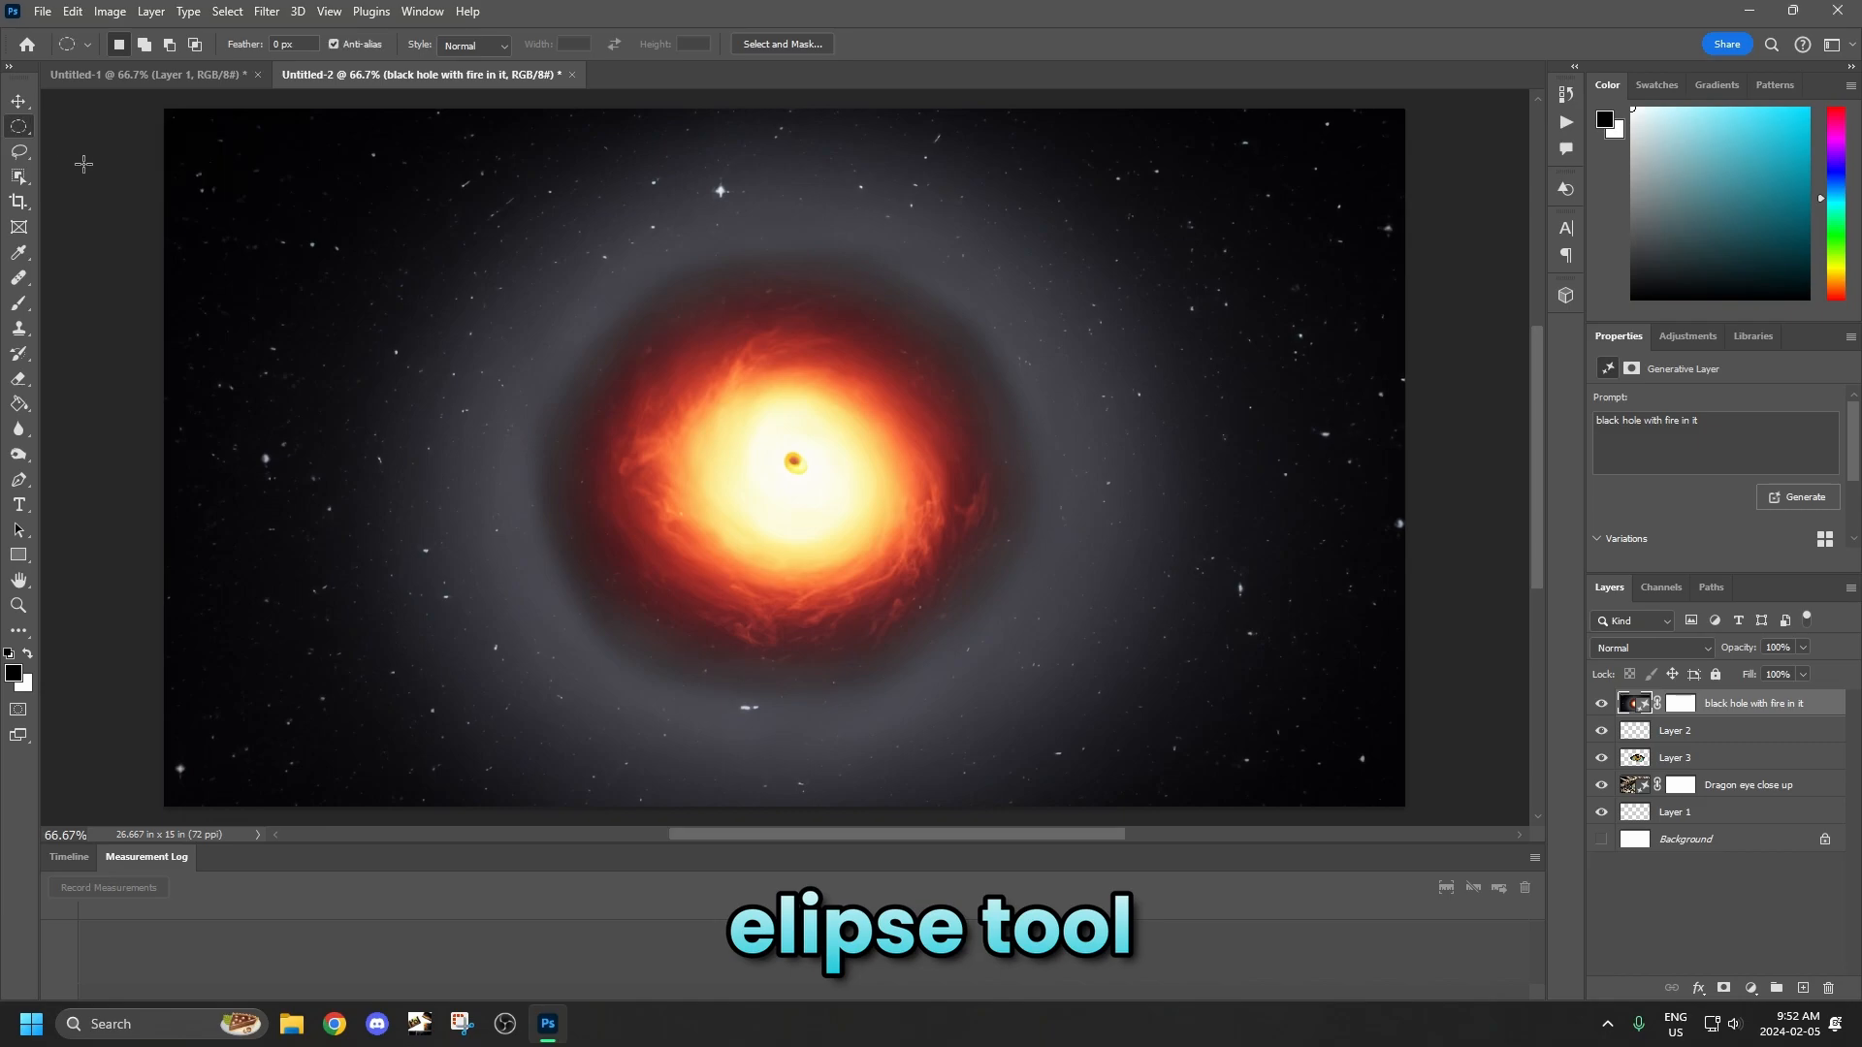
left_click_drag(533, 287, 1024, 678)
left_click(783, 44)
scroll(1597, 640, "down", 2)
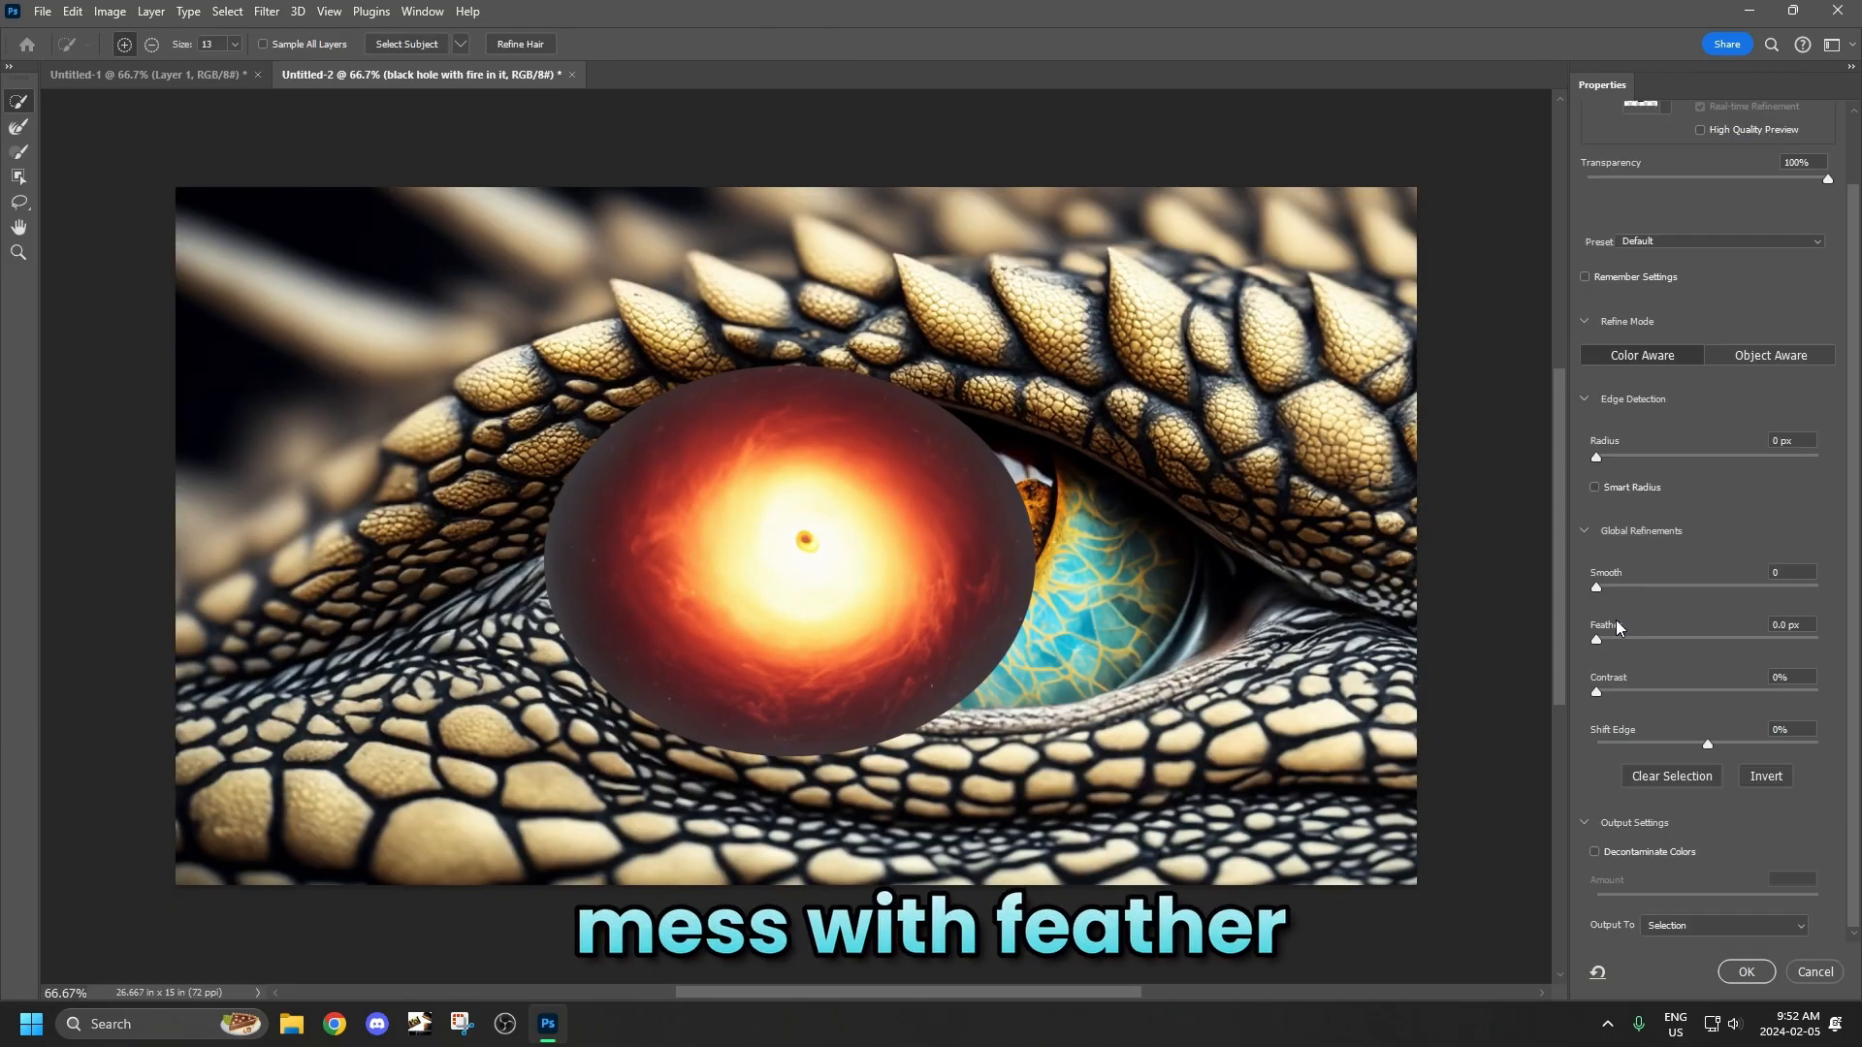
left_click_drag(1598, 640, 1717, 649)
left_click_drag(1596, 691, 1616, 691)
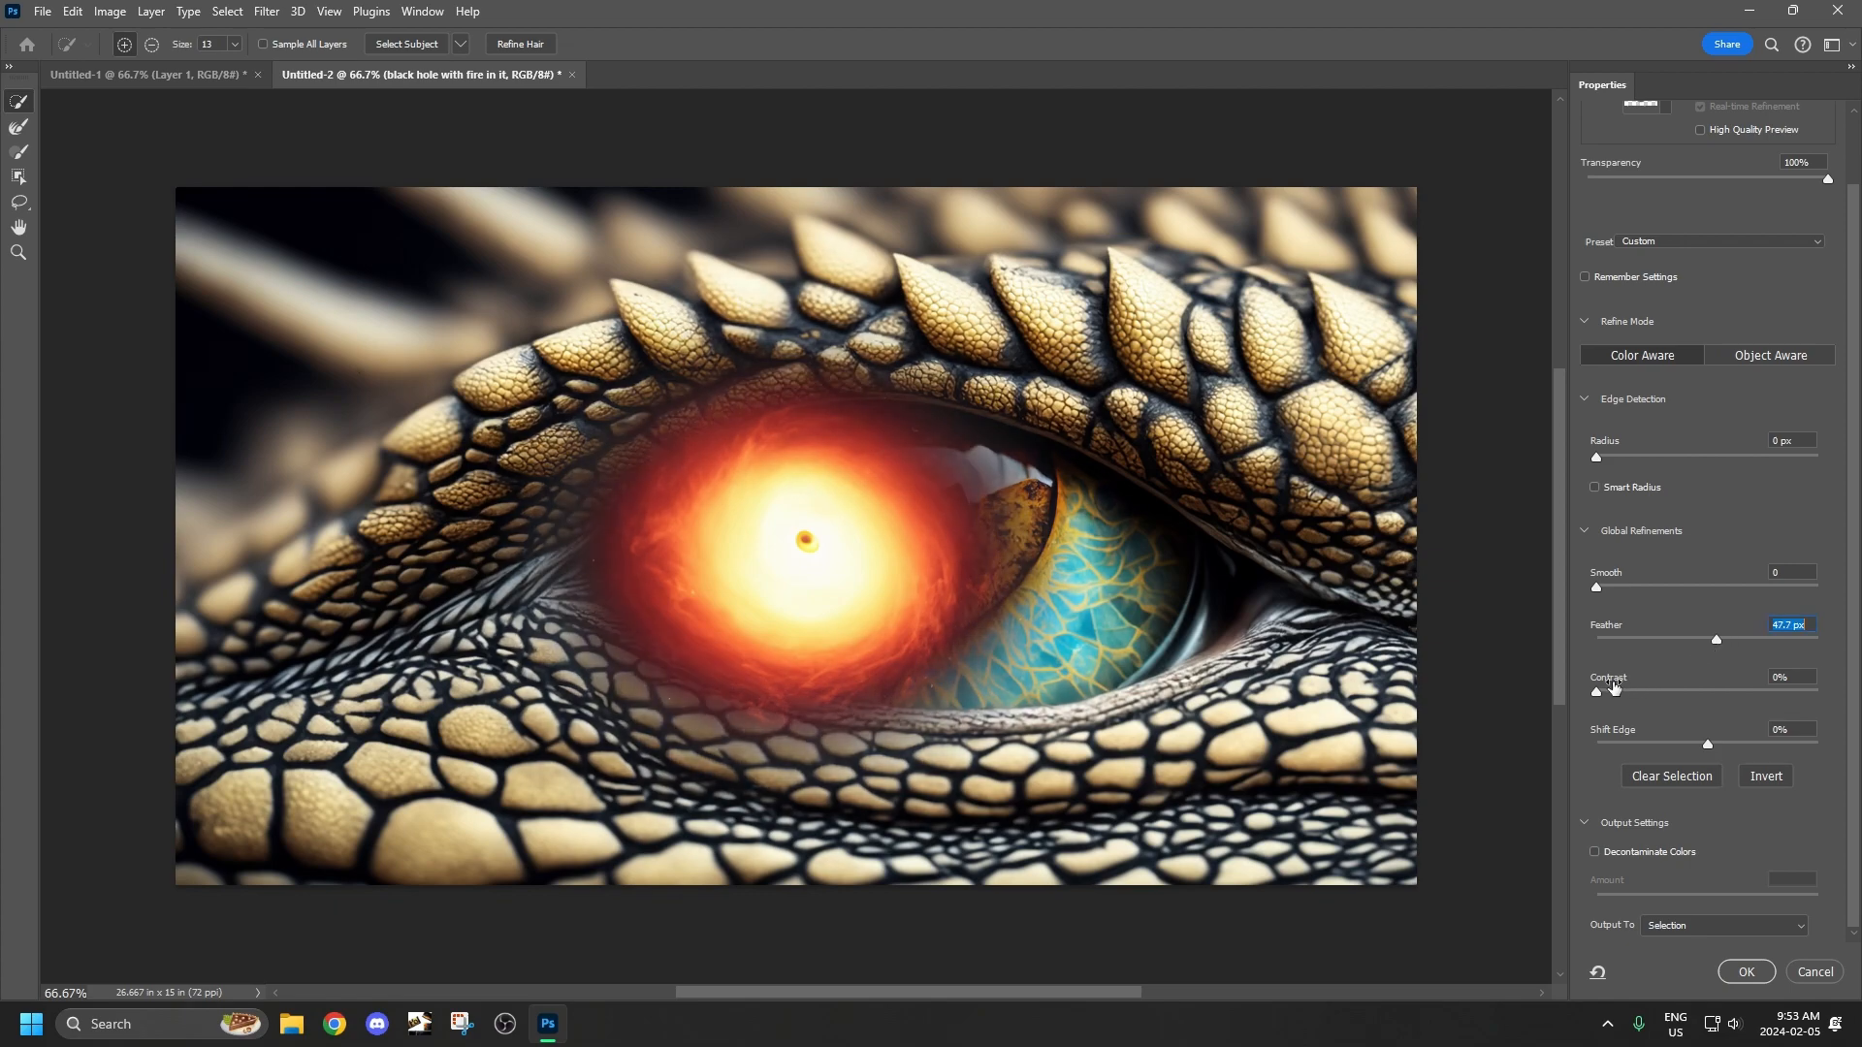
left_click(1684, 925)
left_click(1687, 917)
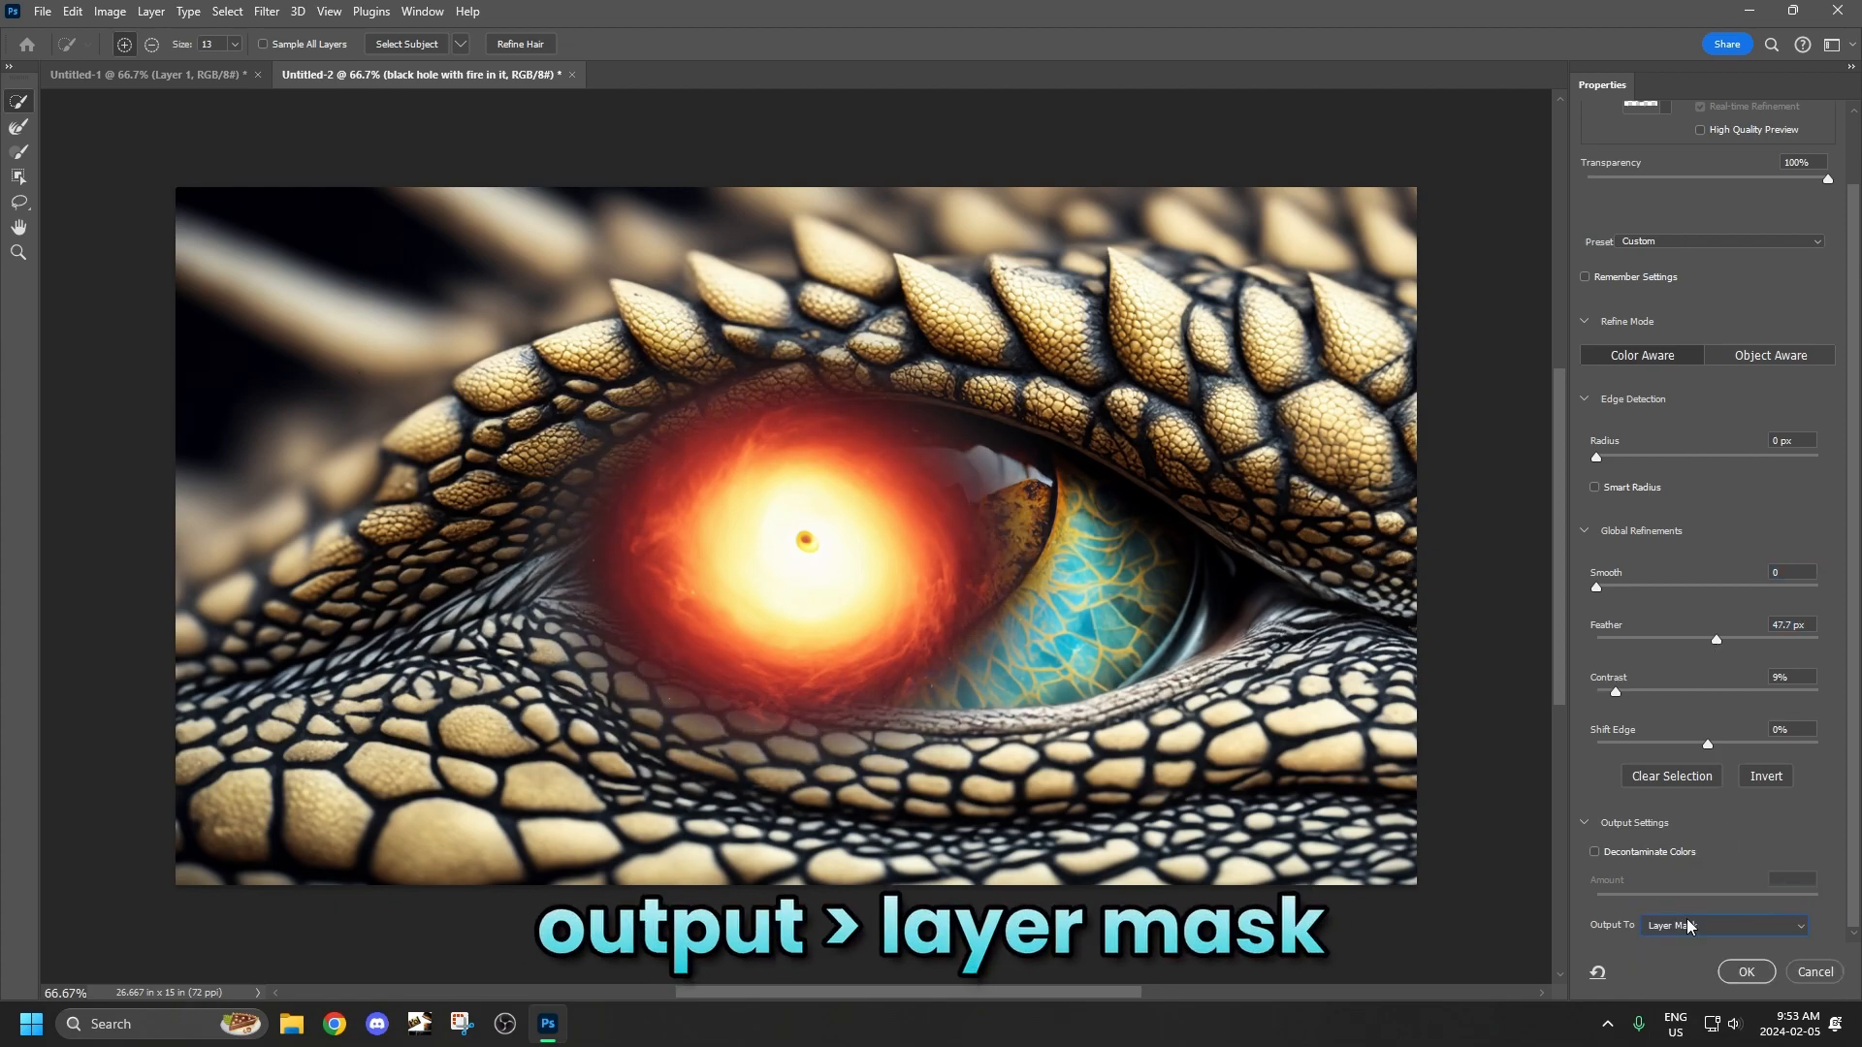
left_click(1750, 972)
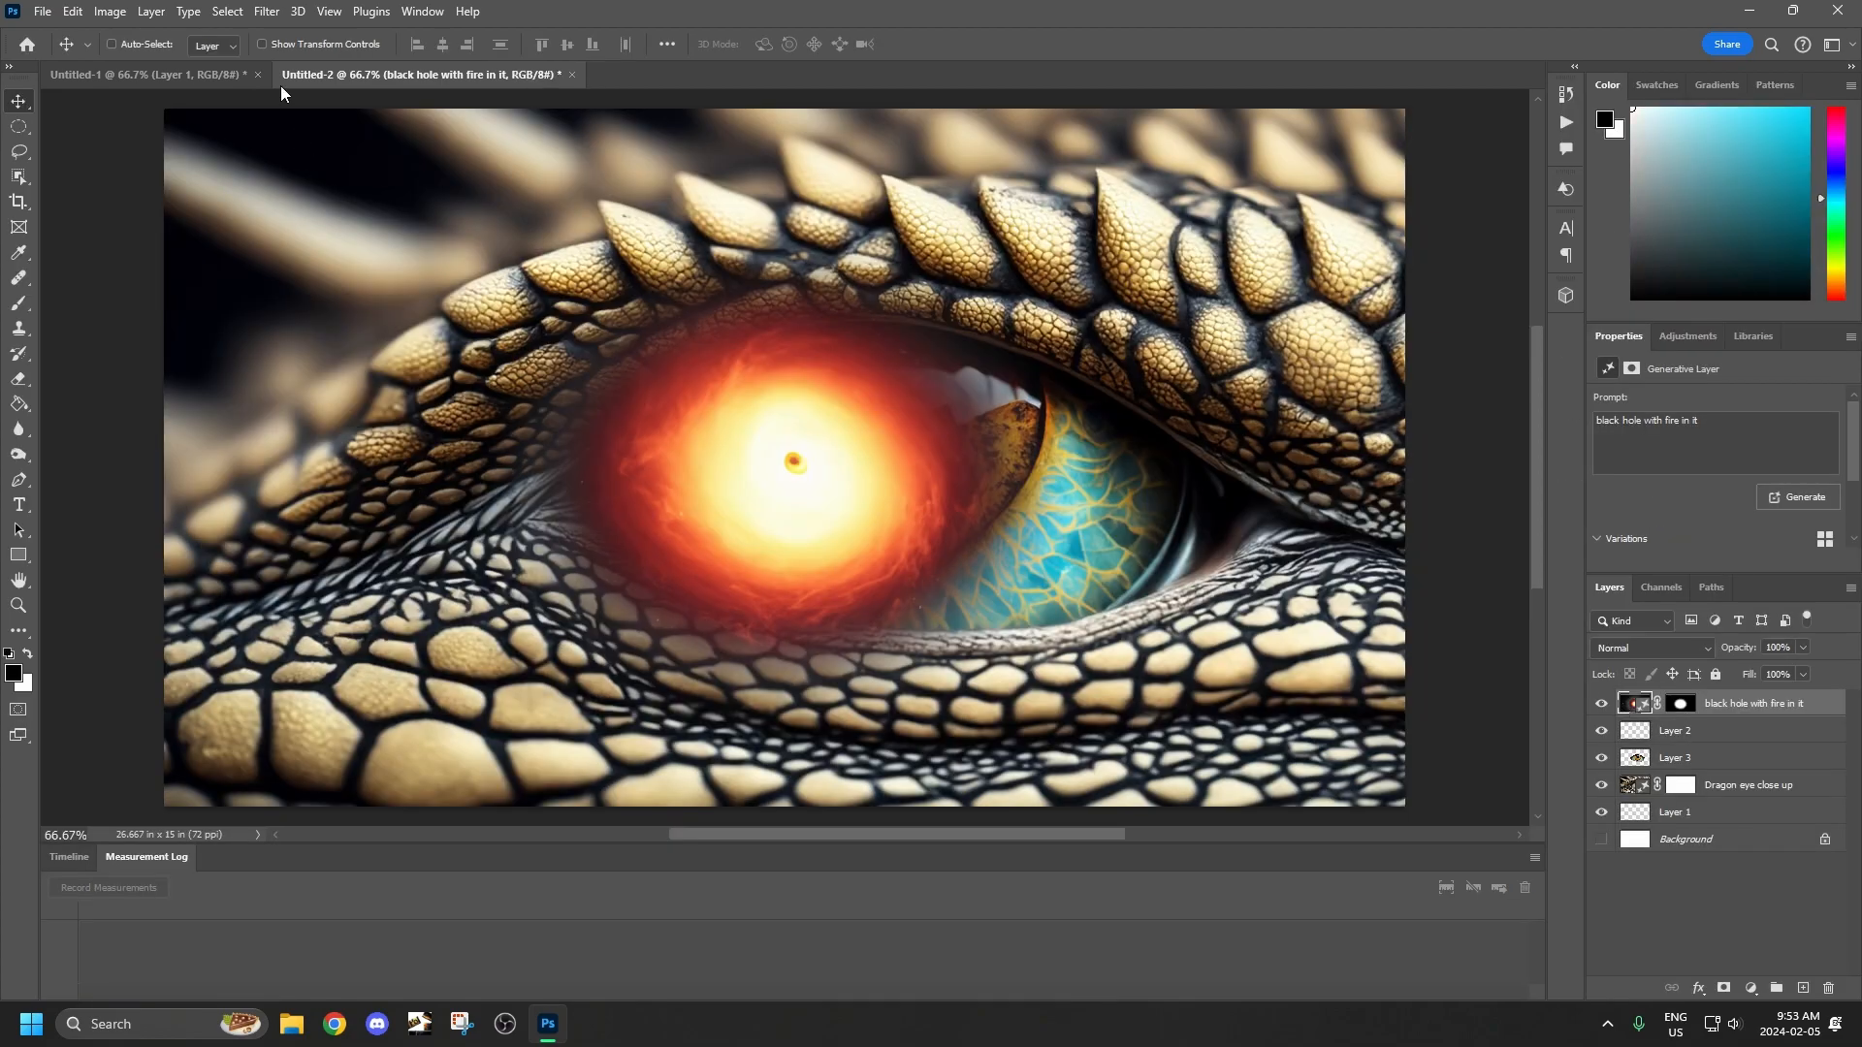
Scale the masked black hole to 125.40% and position it over the center of the dragon's eye.
key("ctrl+t")
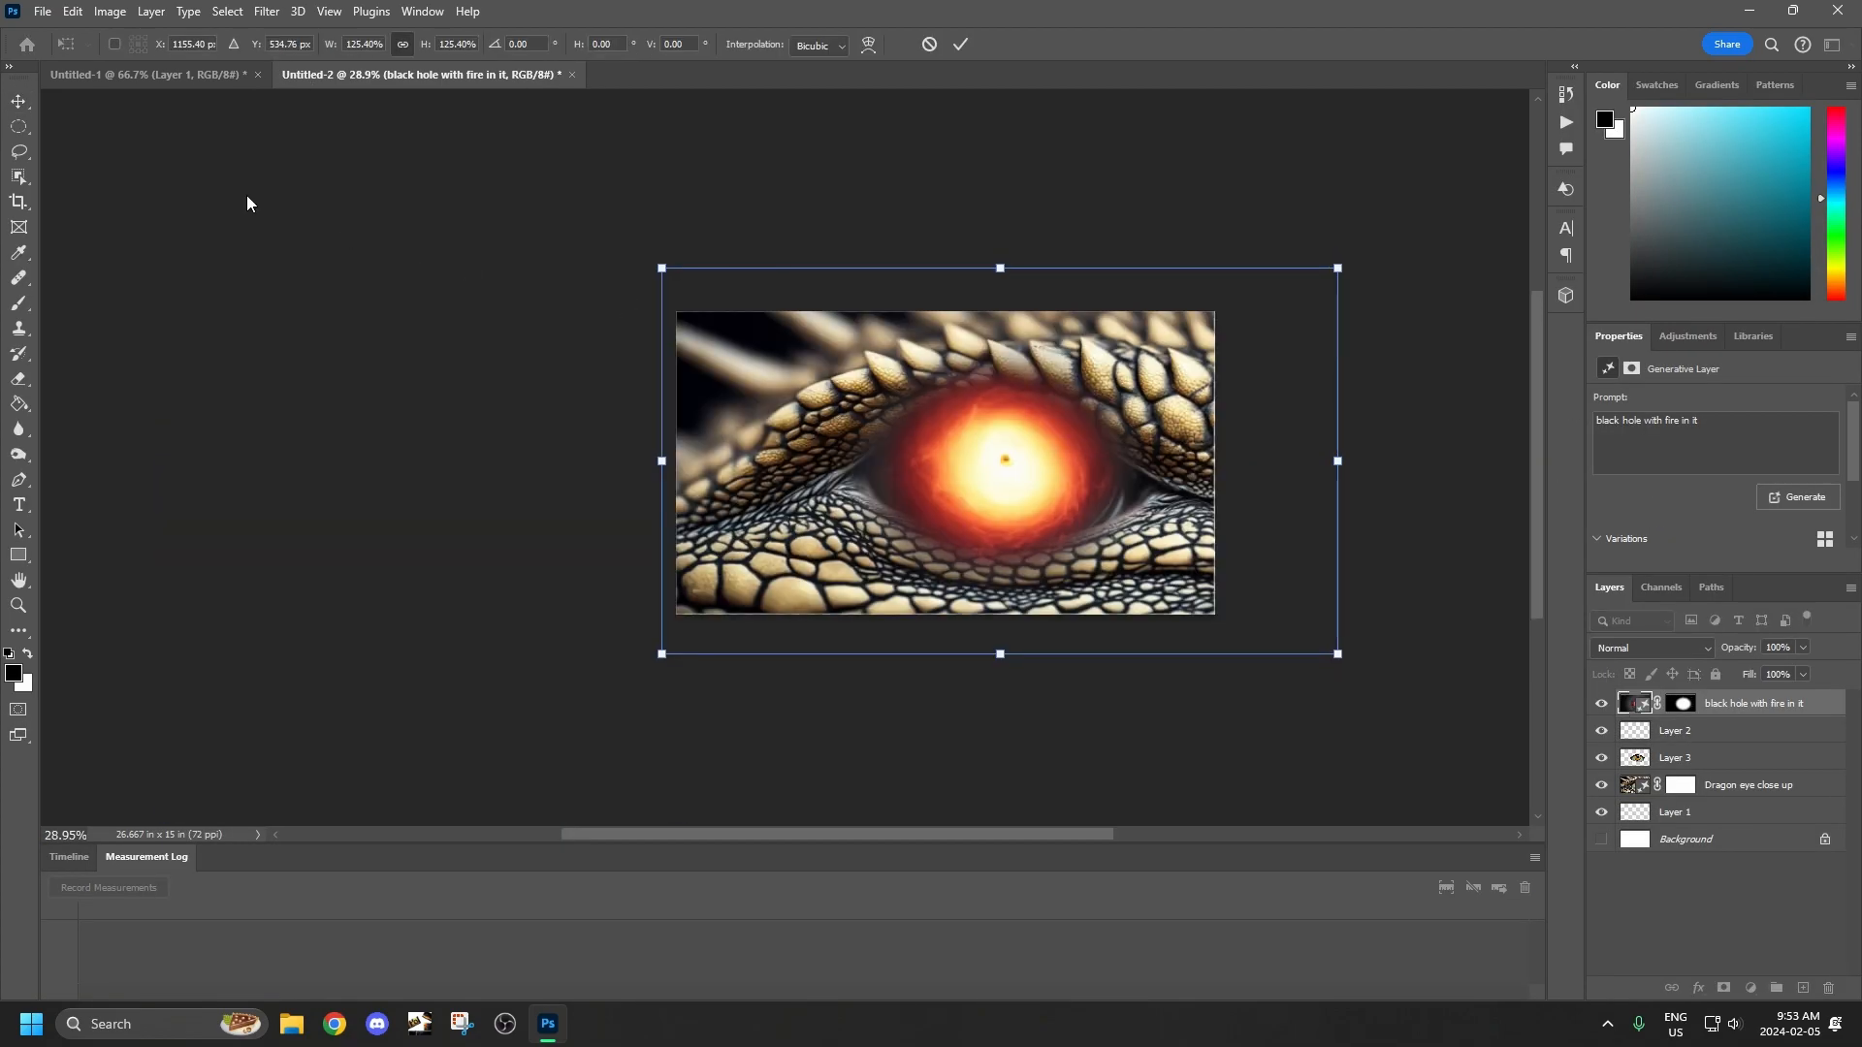
key("Return")
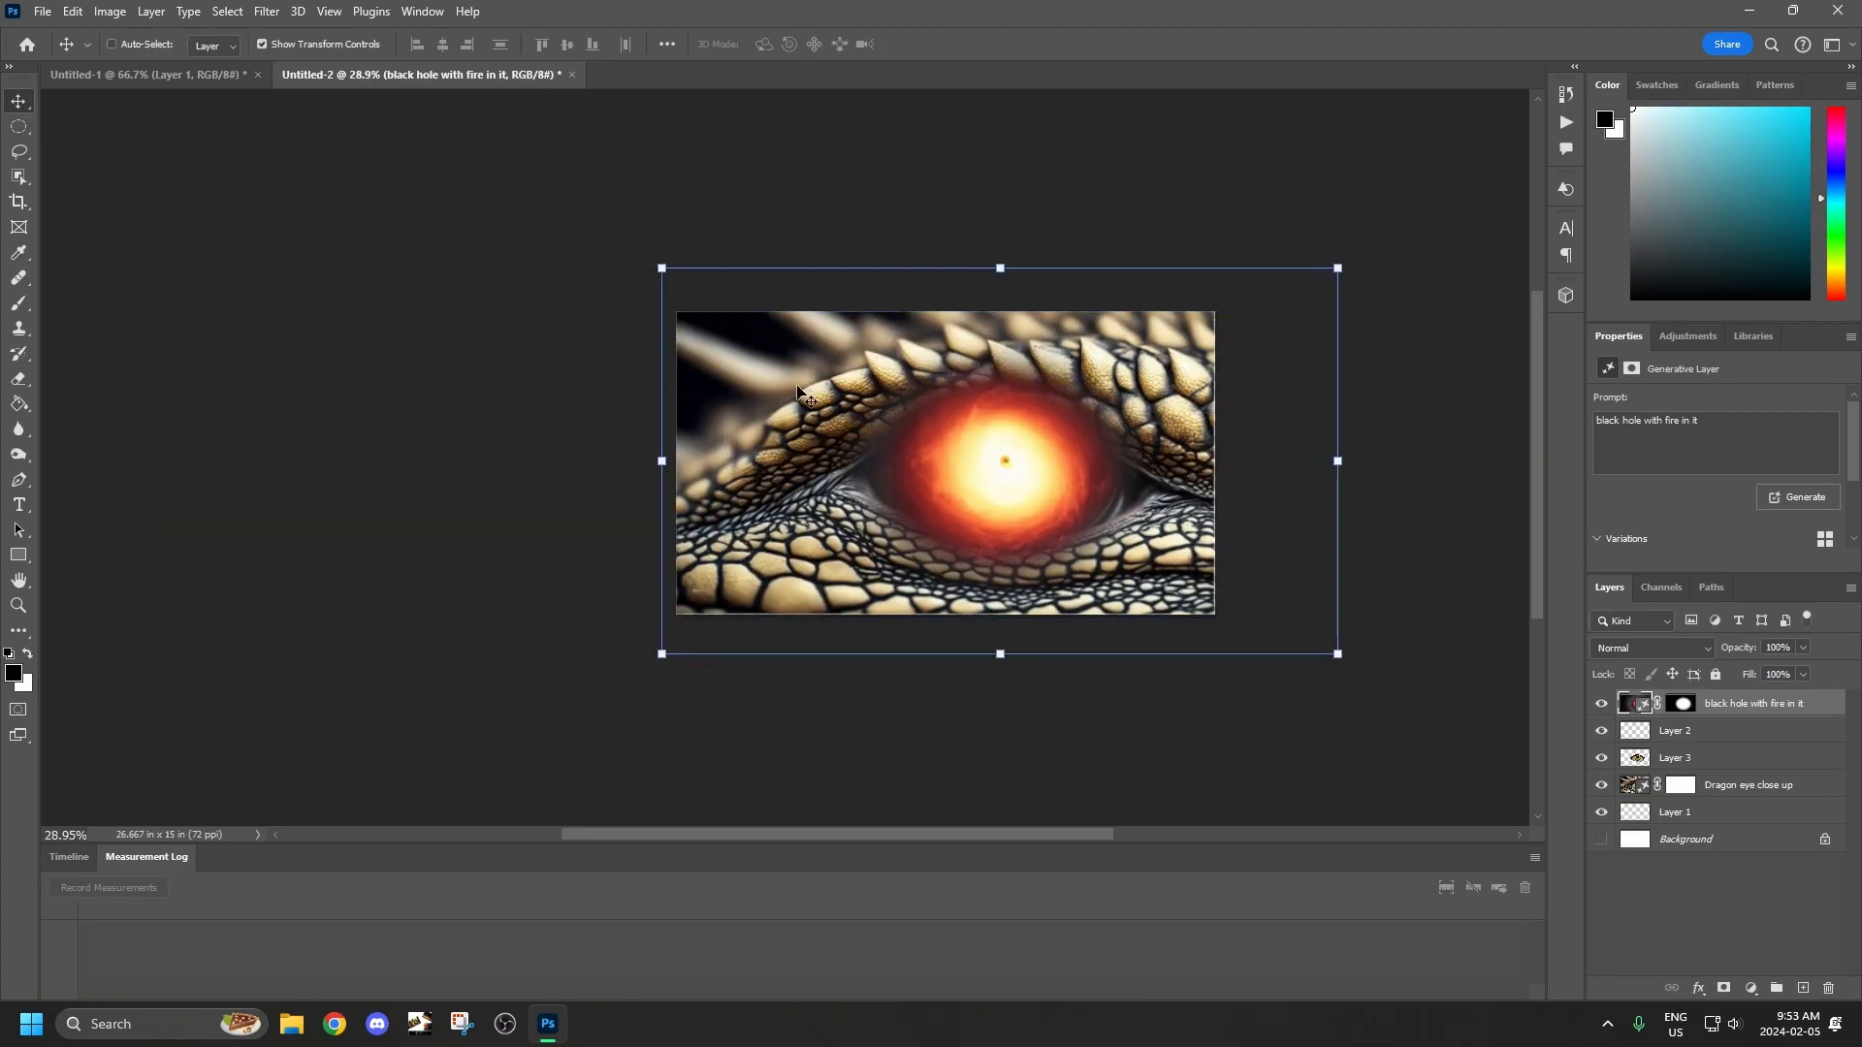
Set the black hole layer's blending mode to Lighten and its opacity to 98%.
left_click(1652, 649)
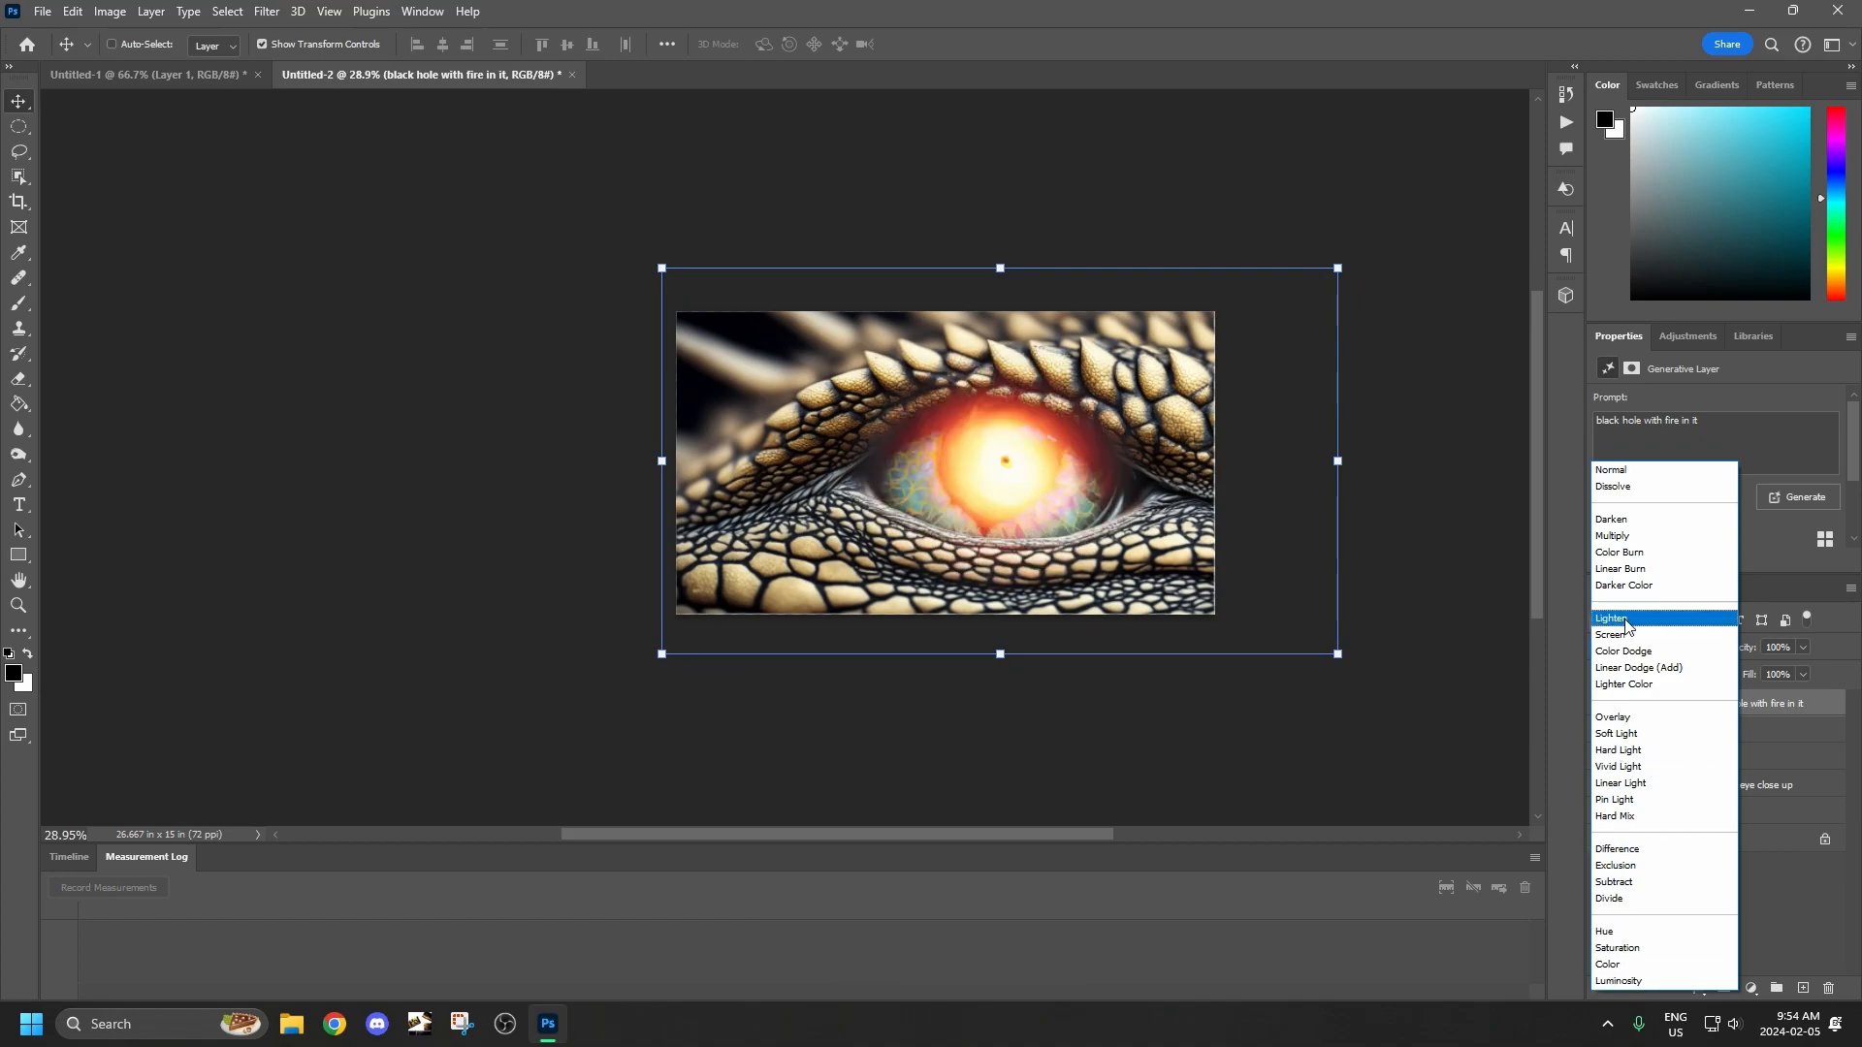
left_click(1627, 624)
left_click(1802, 648)
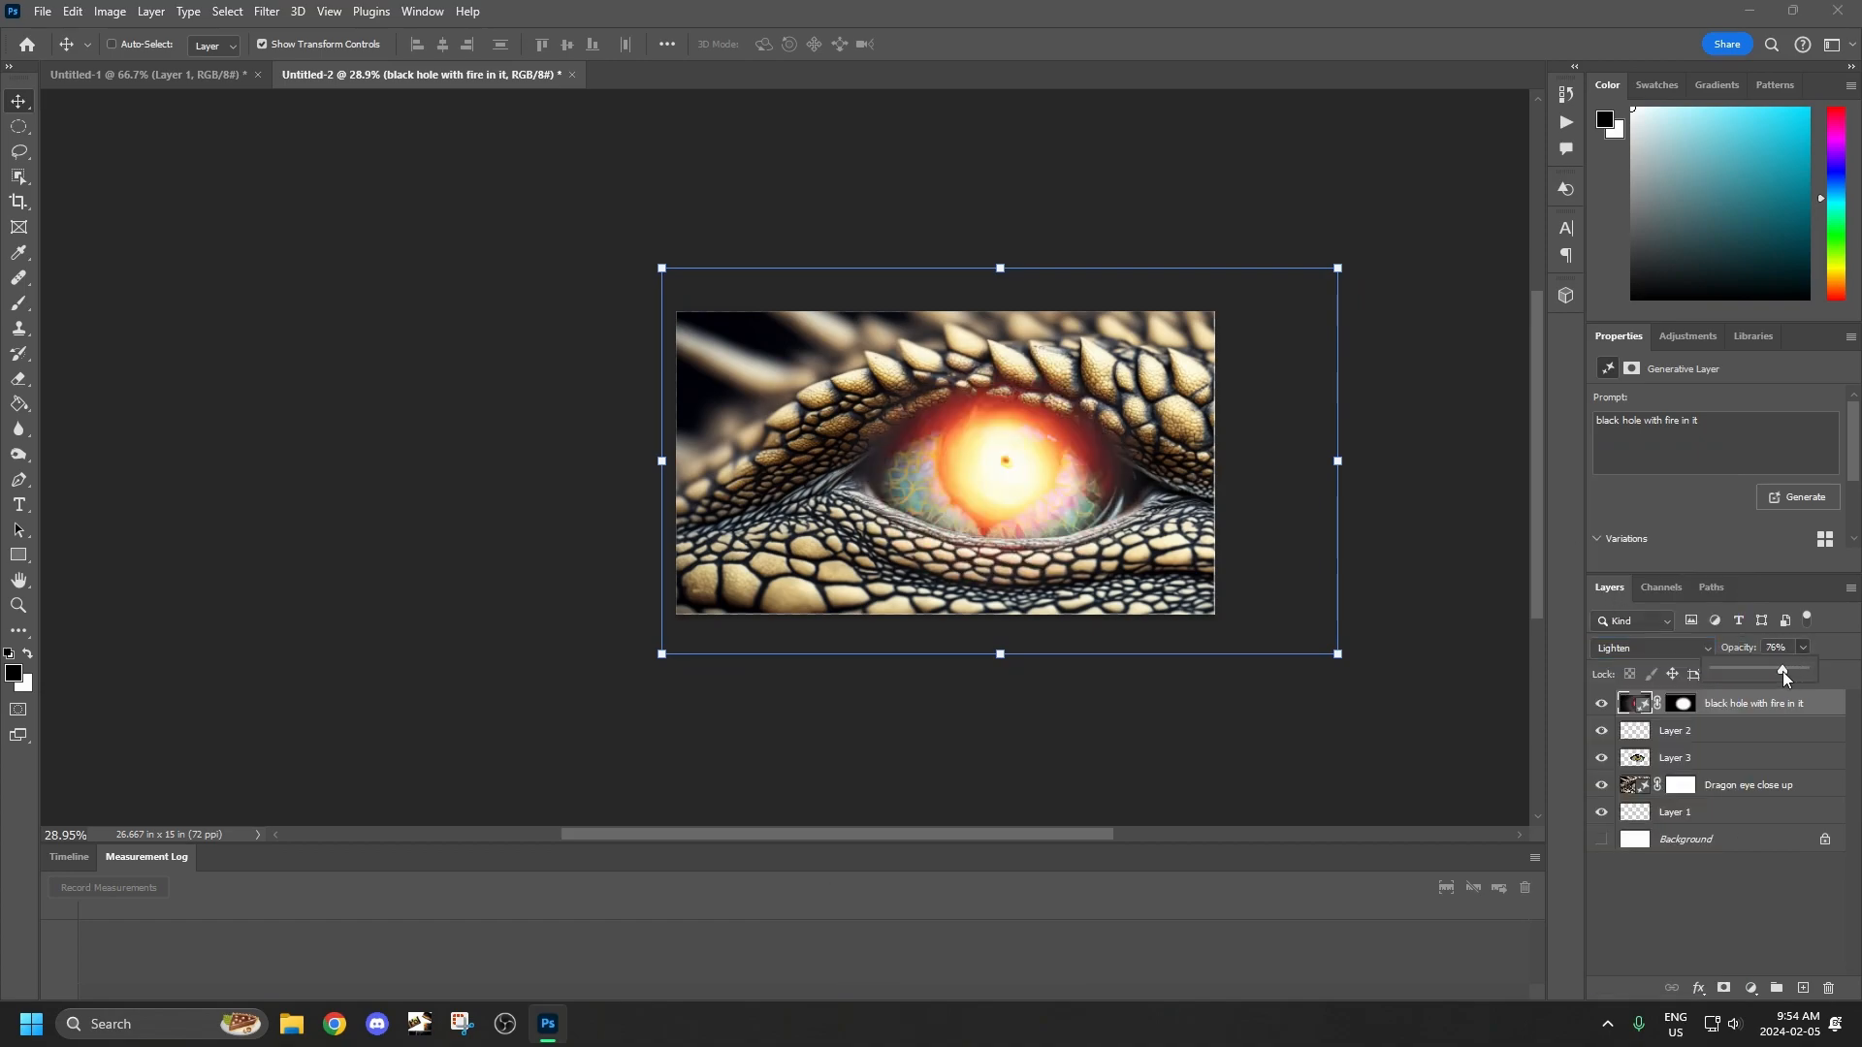
left_click_drag(1782, 672, 1795, 675)
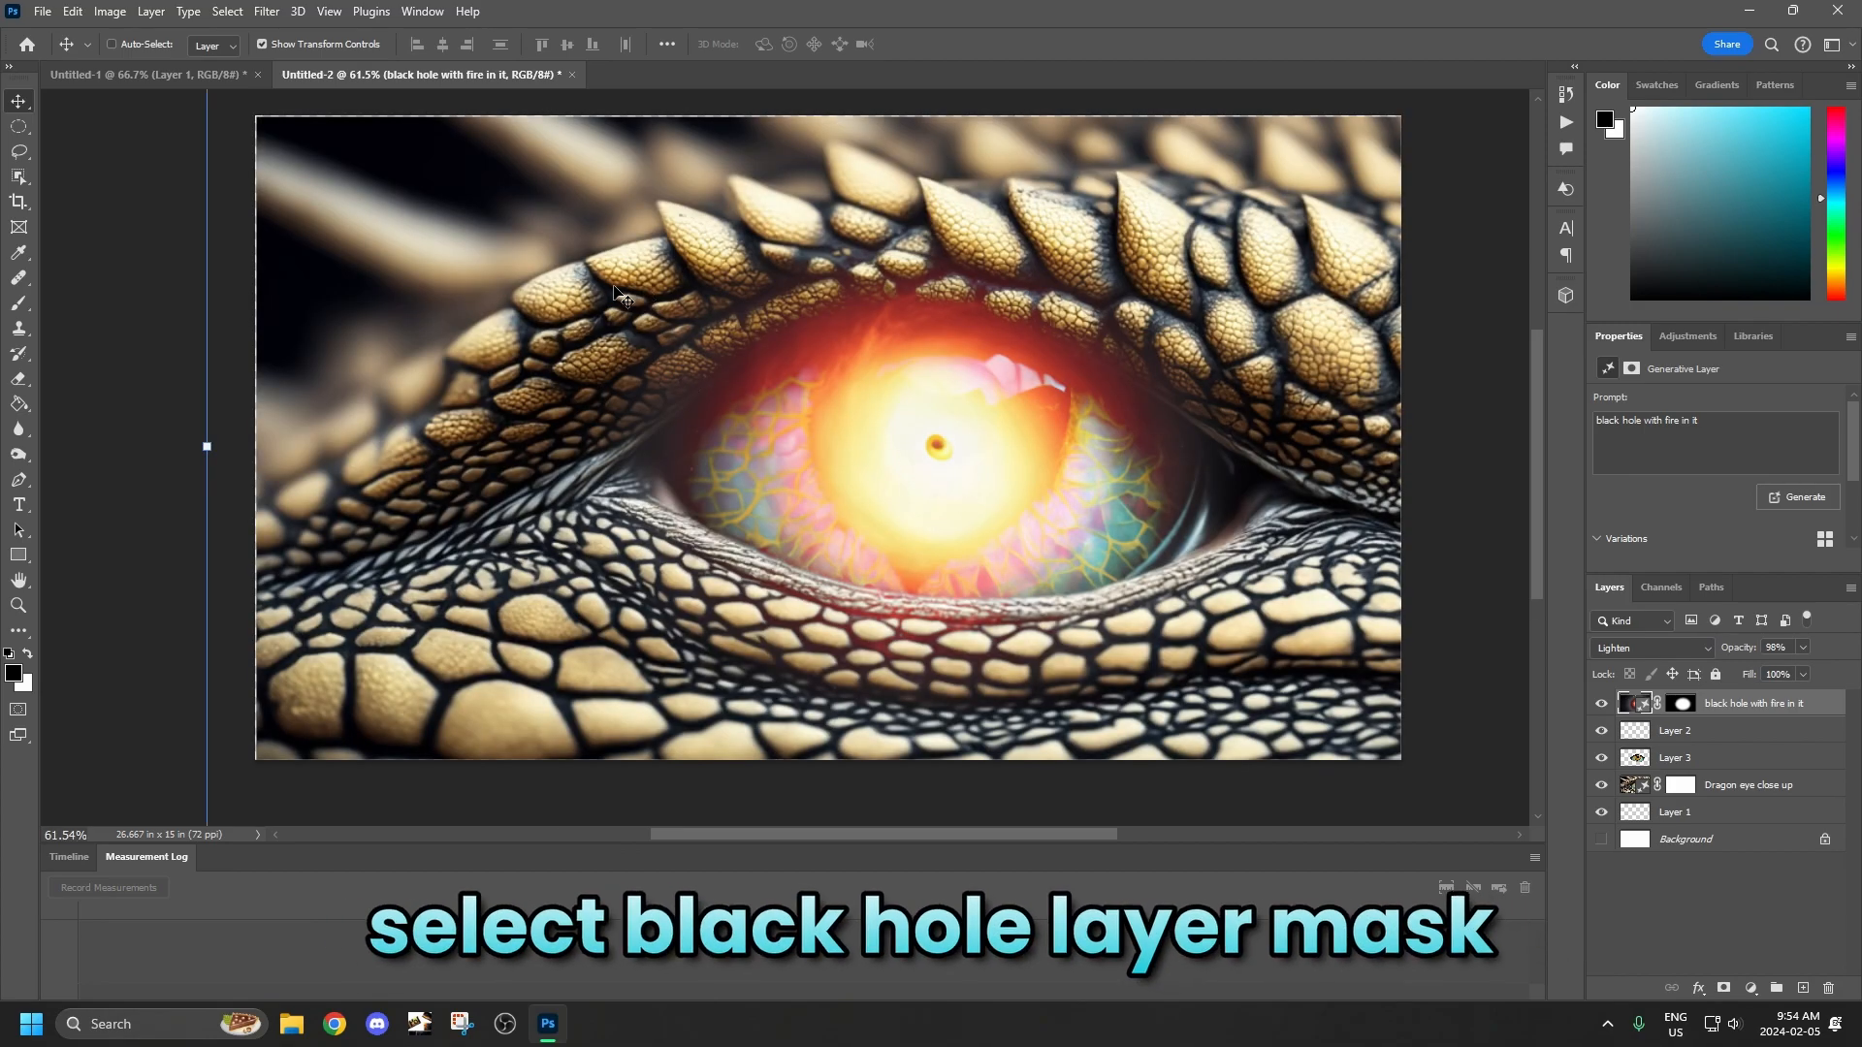
Paint out the red glow around the eyelids on the black hole layer mask with a black soft round brush of about 102 px.
left_click(1683, 706)
left_click(18, 303)
right_click(787, 341)
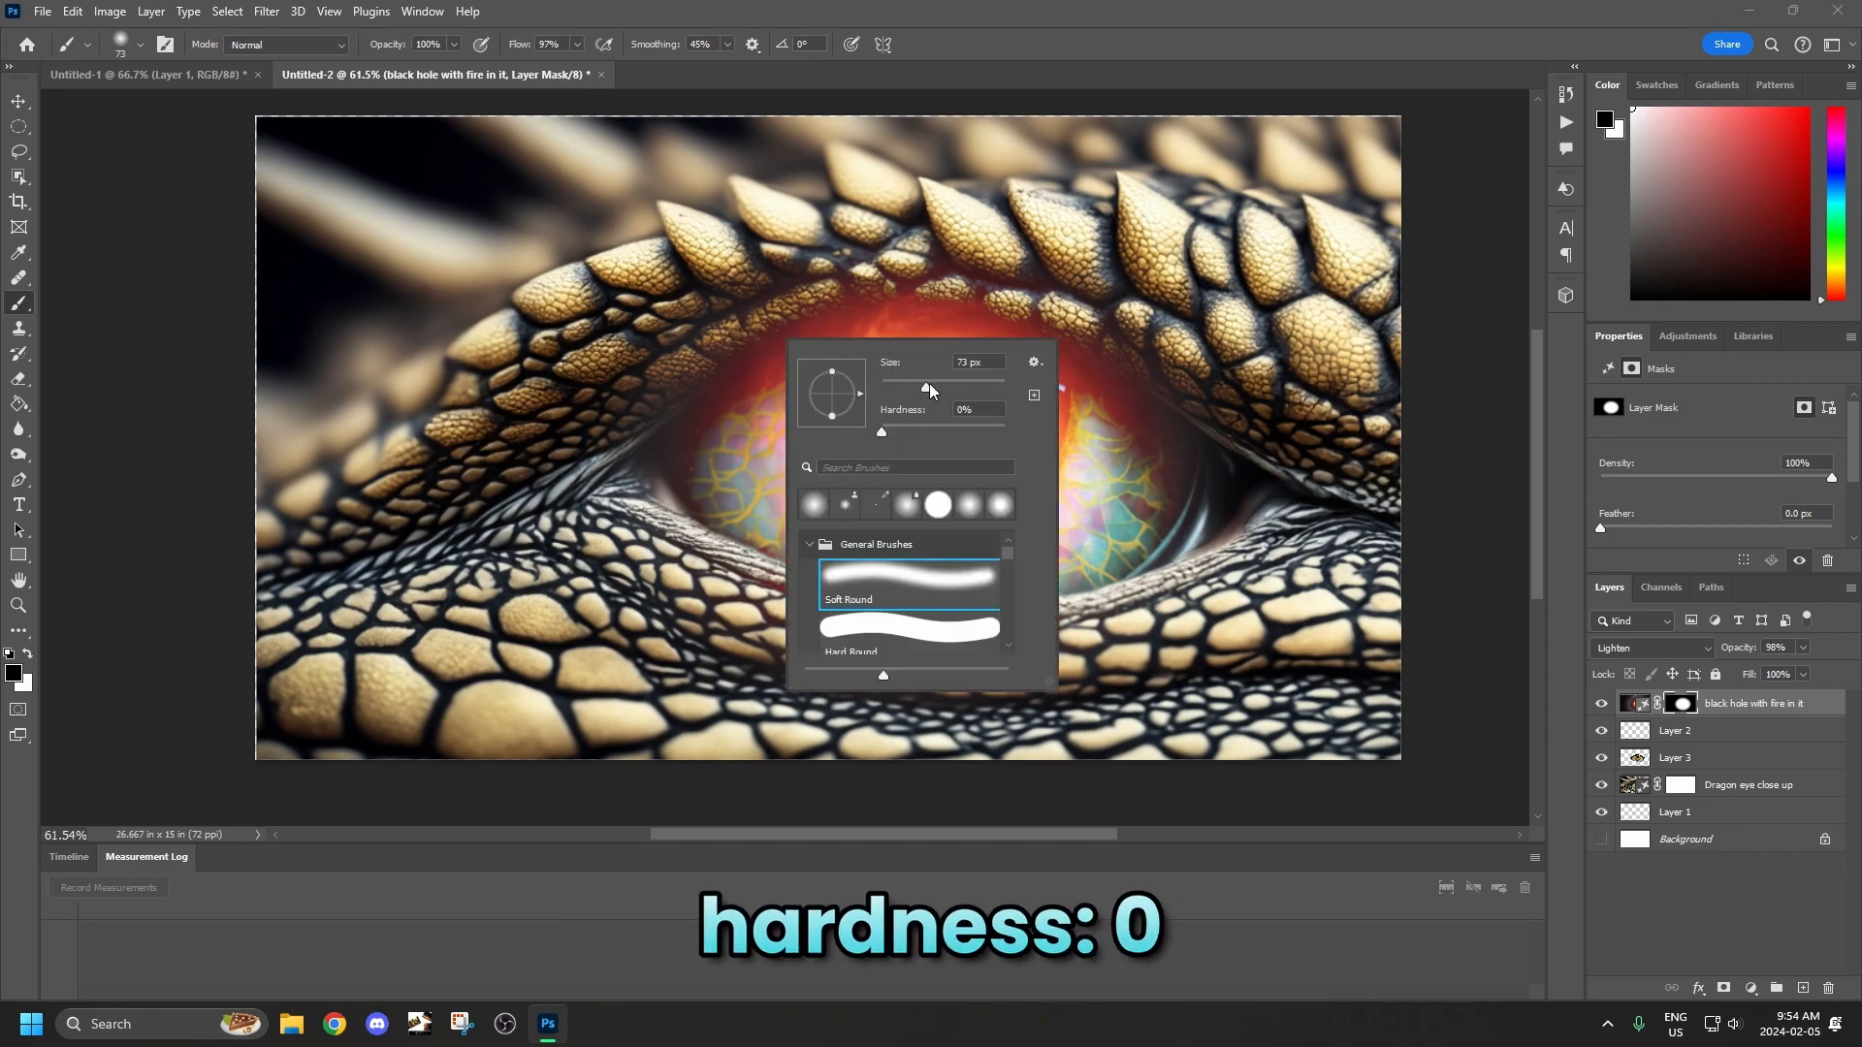
left_click_drag(922, 392, 943, 393)
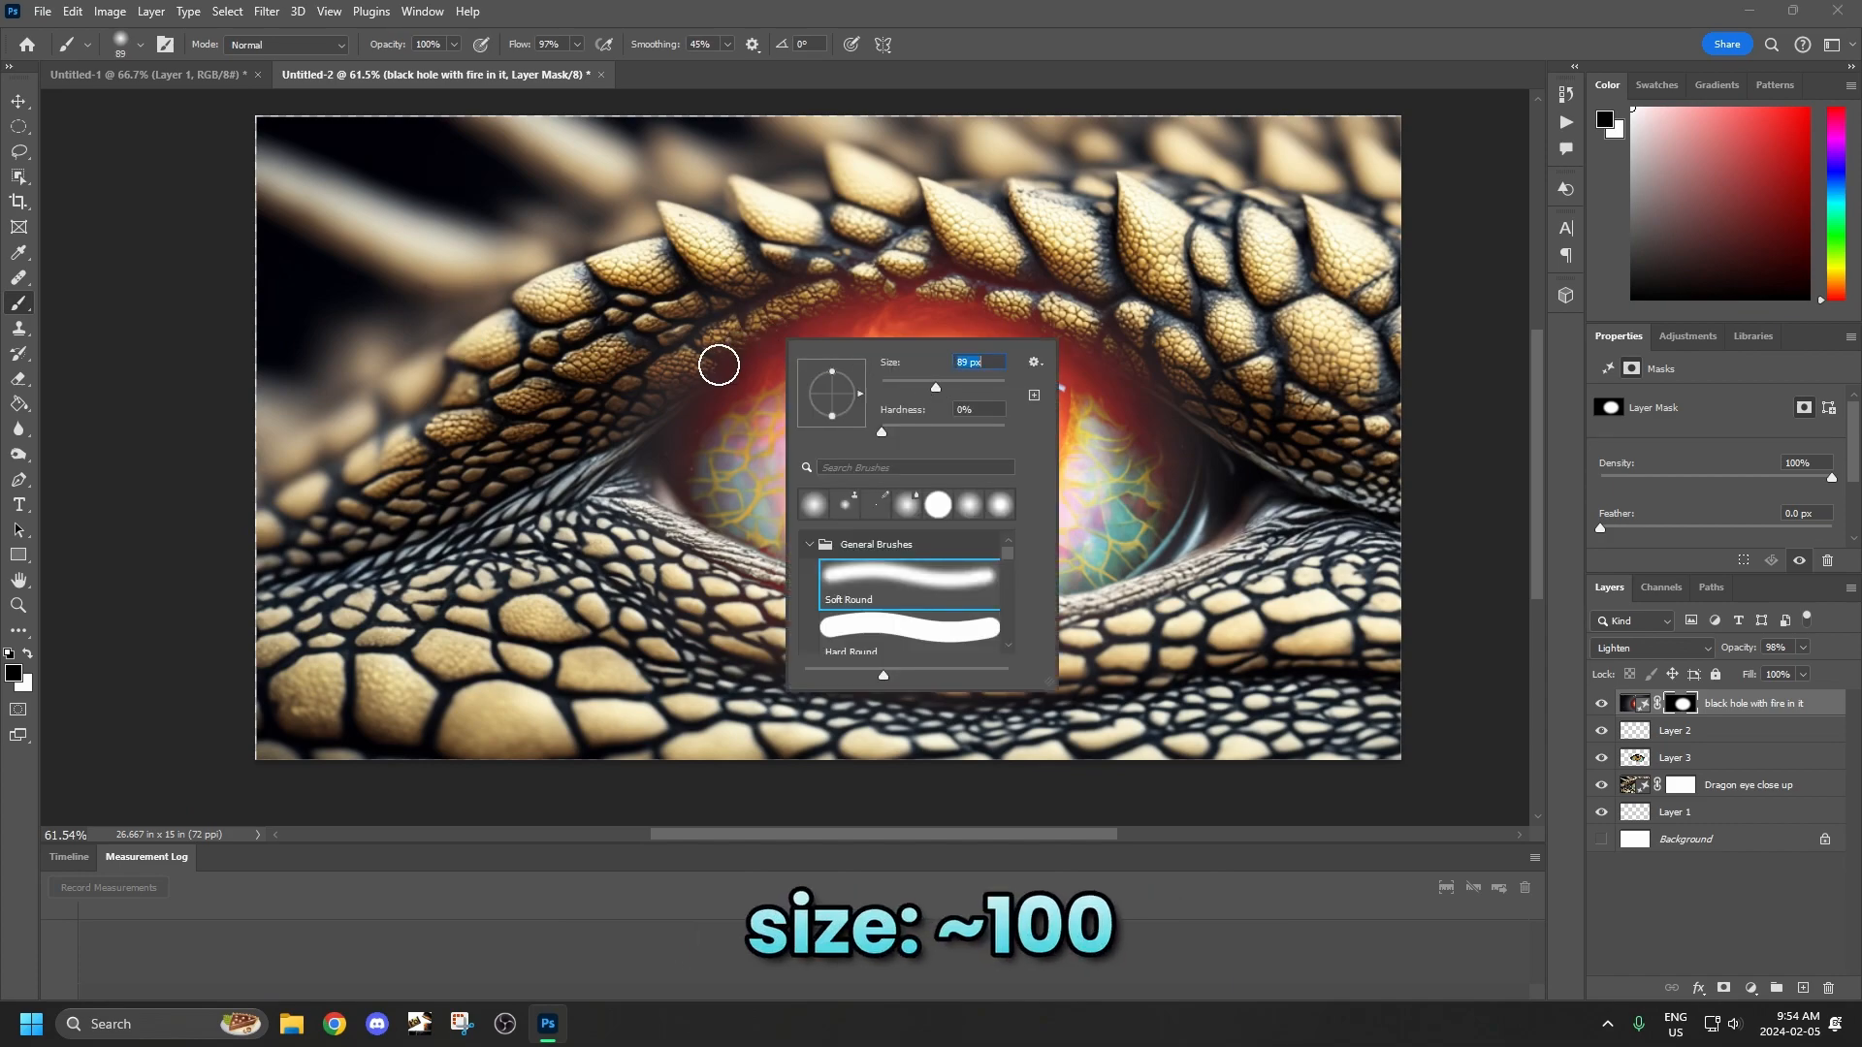
key("Return")
left_click_drag(776, 332, 911, 293)
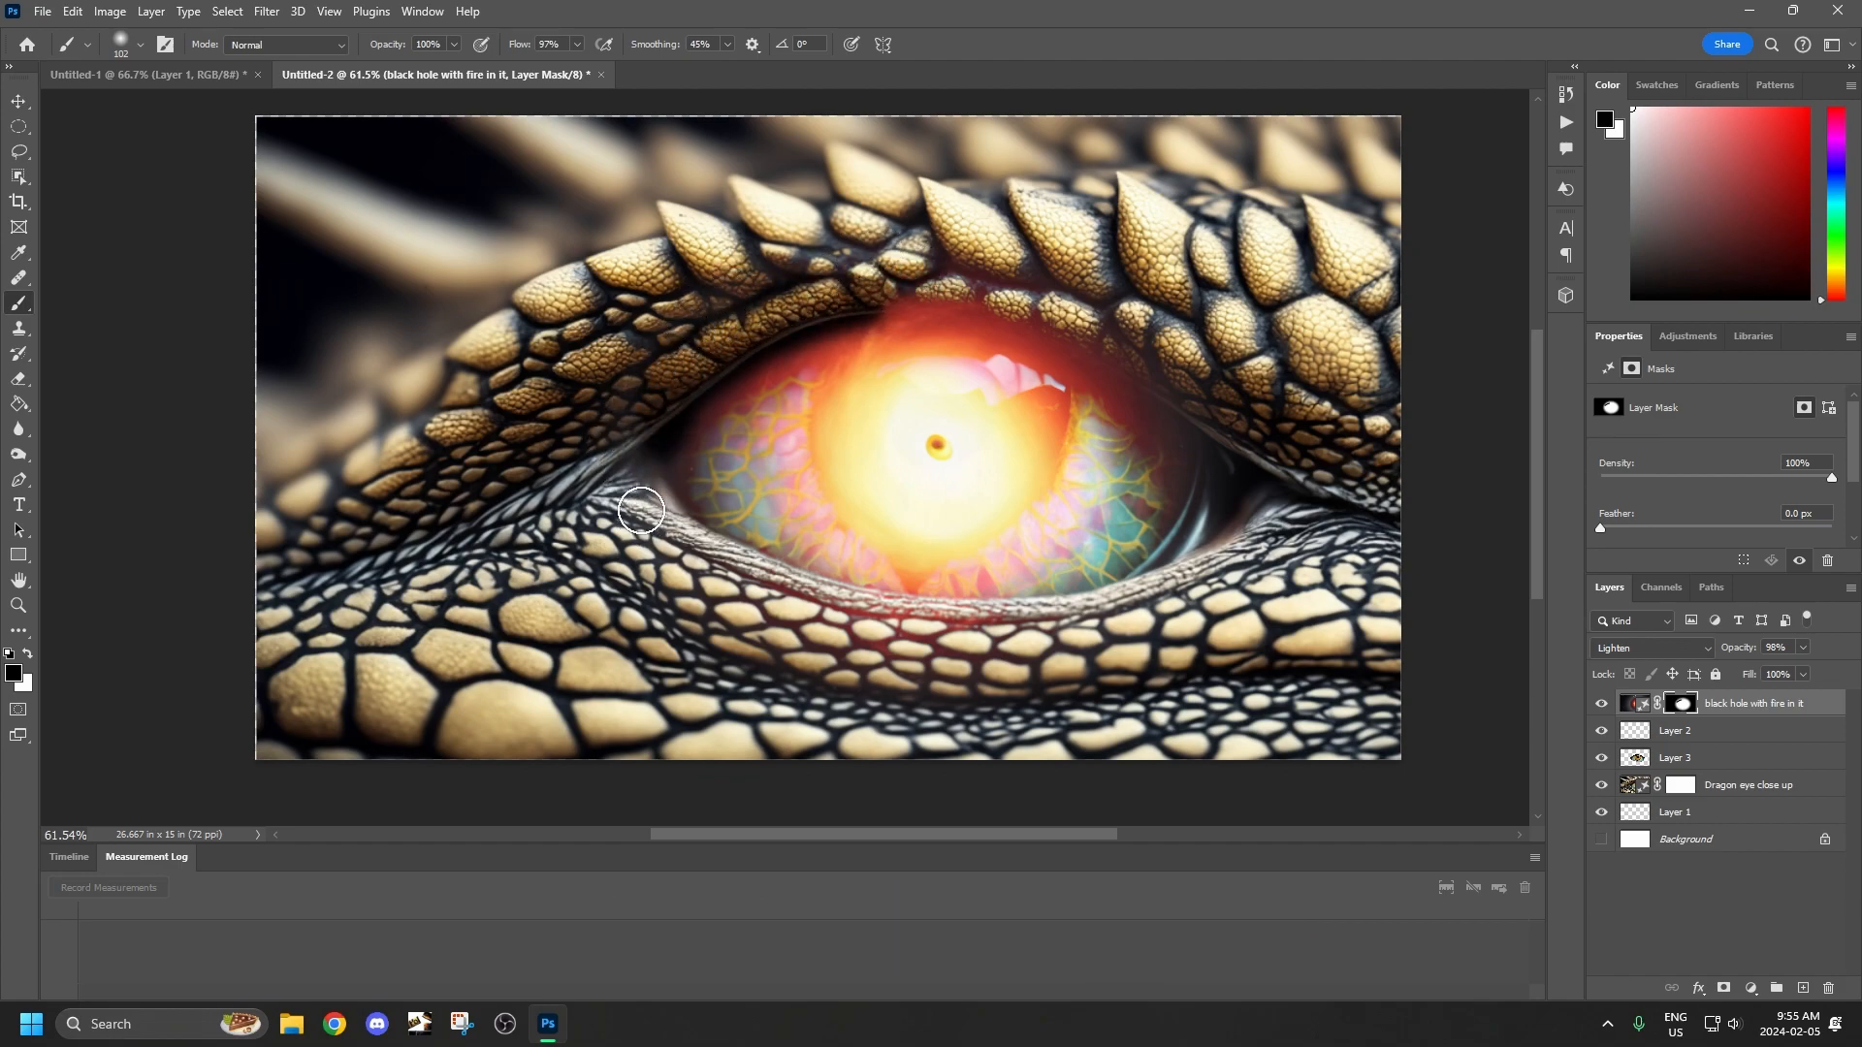
mouse_move(719, 605)
left_mouse_down()
mouse_move(994, 640)
mouse_move(1273, 471)
mouse_move(1162, 305)
mouse_move(816, 281)
mouse_move(1209, 393)
mouse_move(897, 288)
mouse_move(1074, 337)
mouse_move(1216, 437)
left_mouse_up()
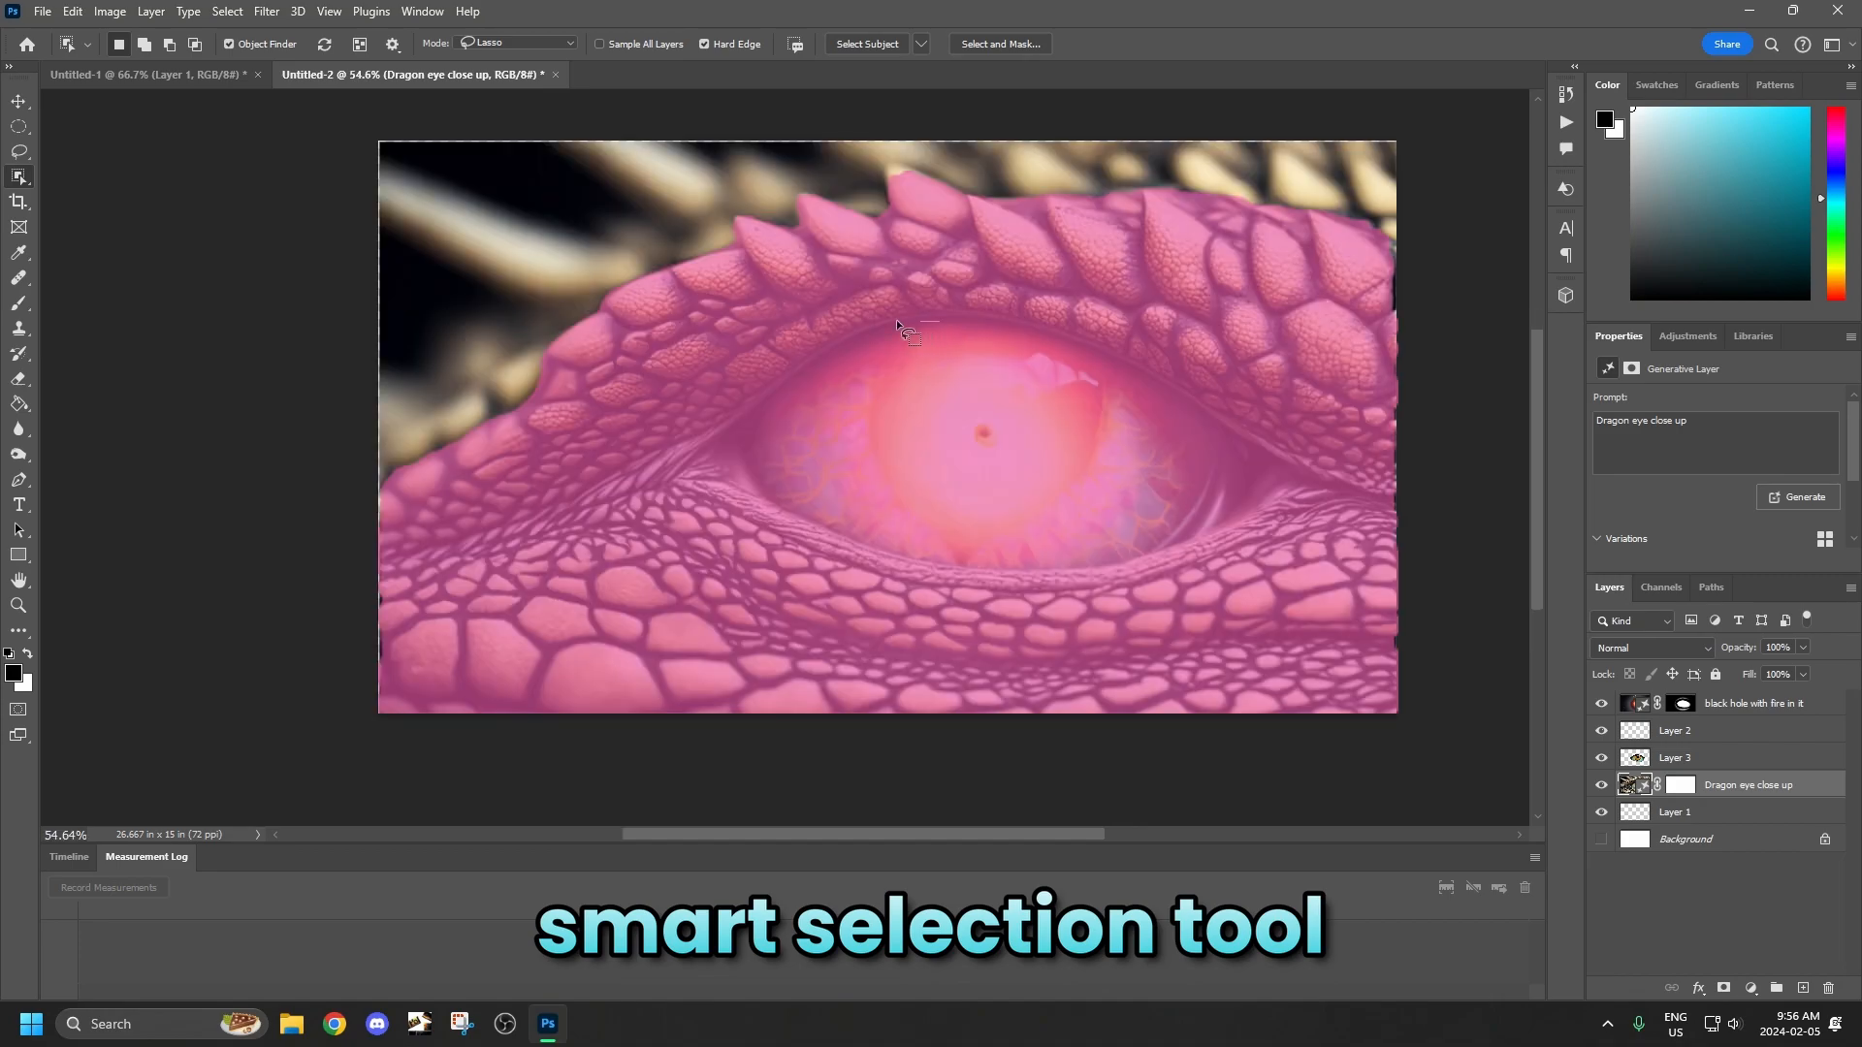
Select the eyeball on the Dragon eye close up layer with the Object Selection lasso and invert the selection.
left_click_drag(897, 321, 766, 389)
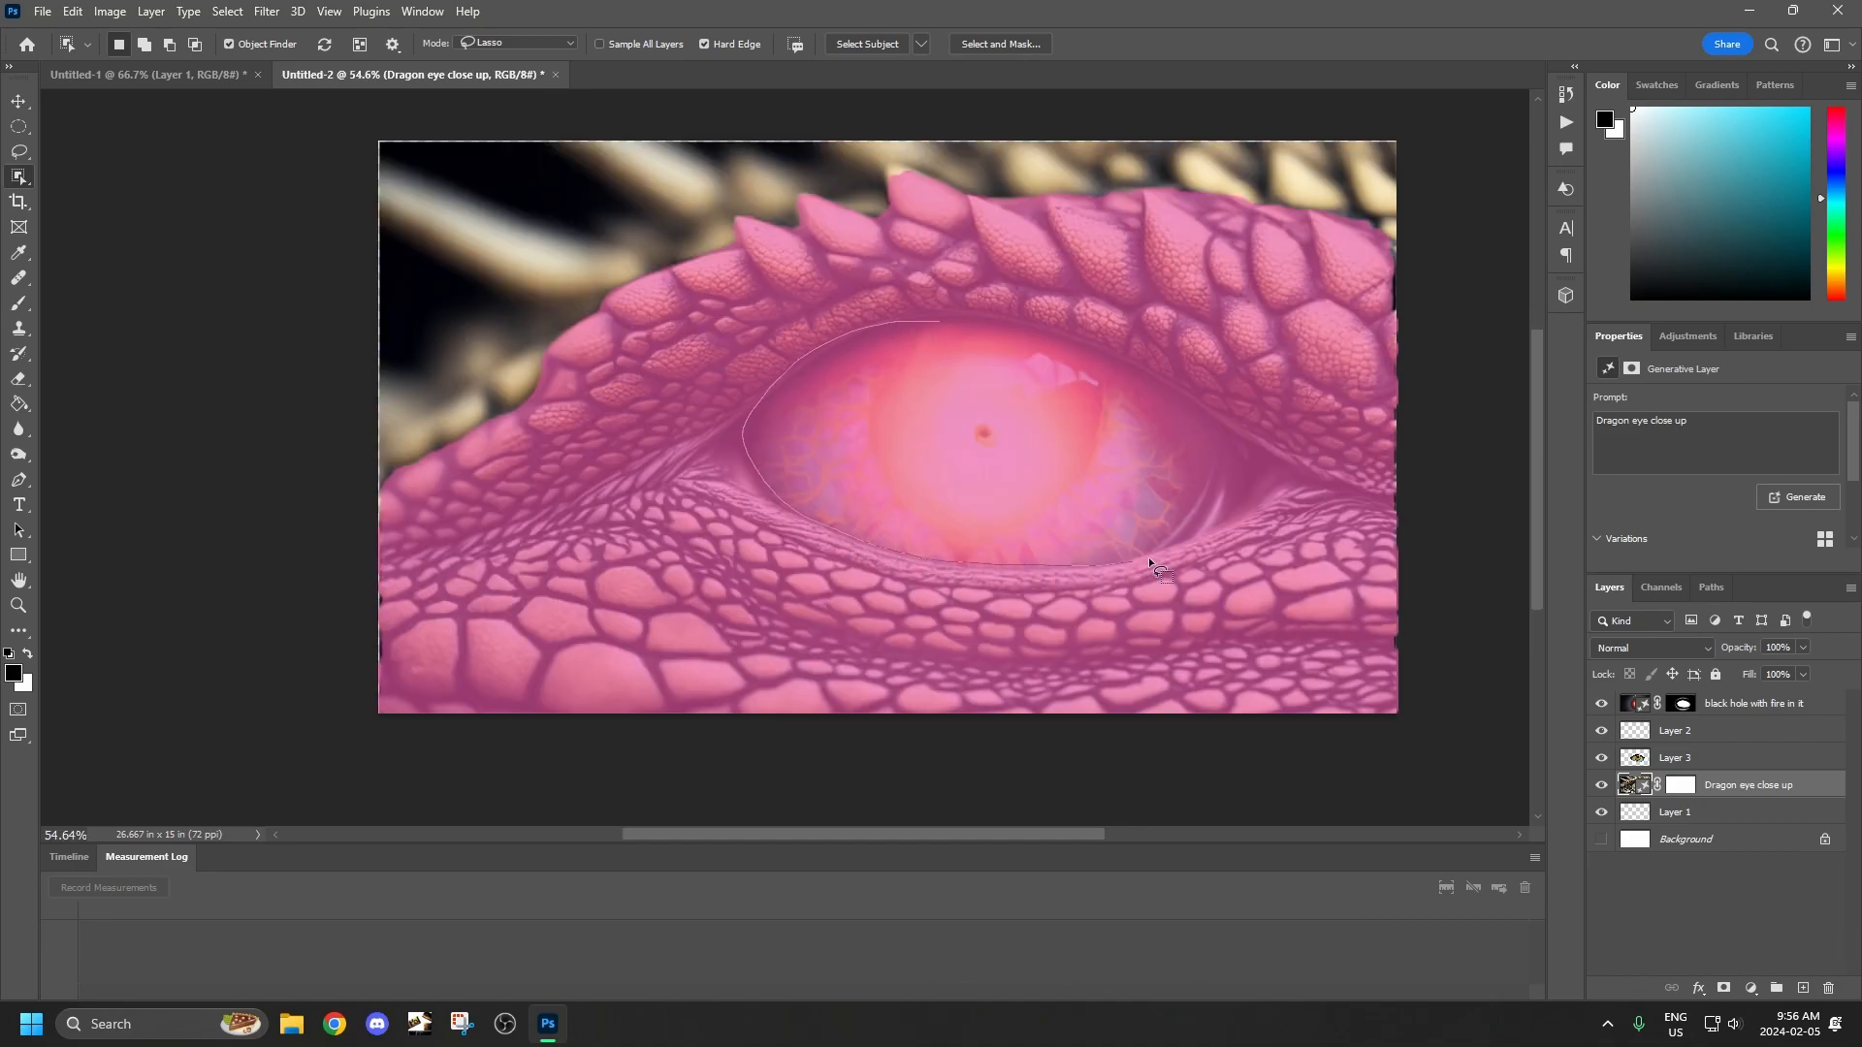
left_click_drag(1147, 560, 1148, 563)
left_click(227, 10)
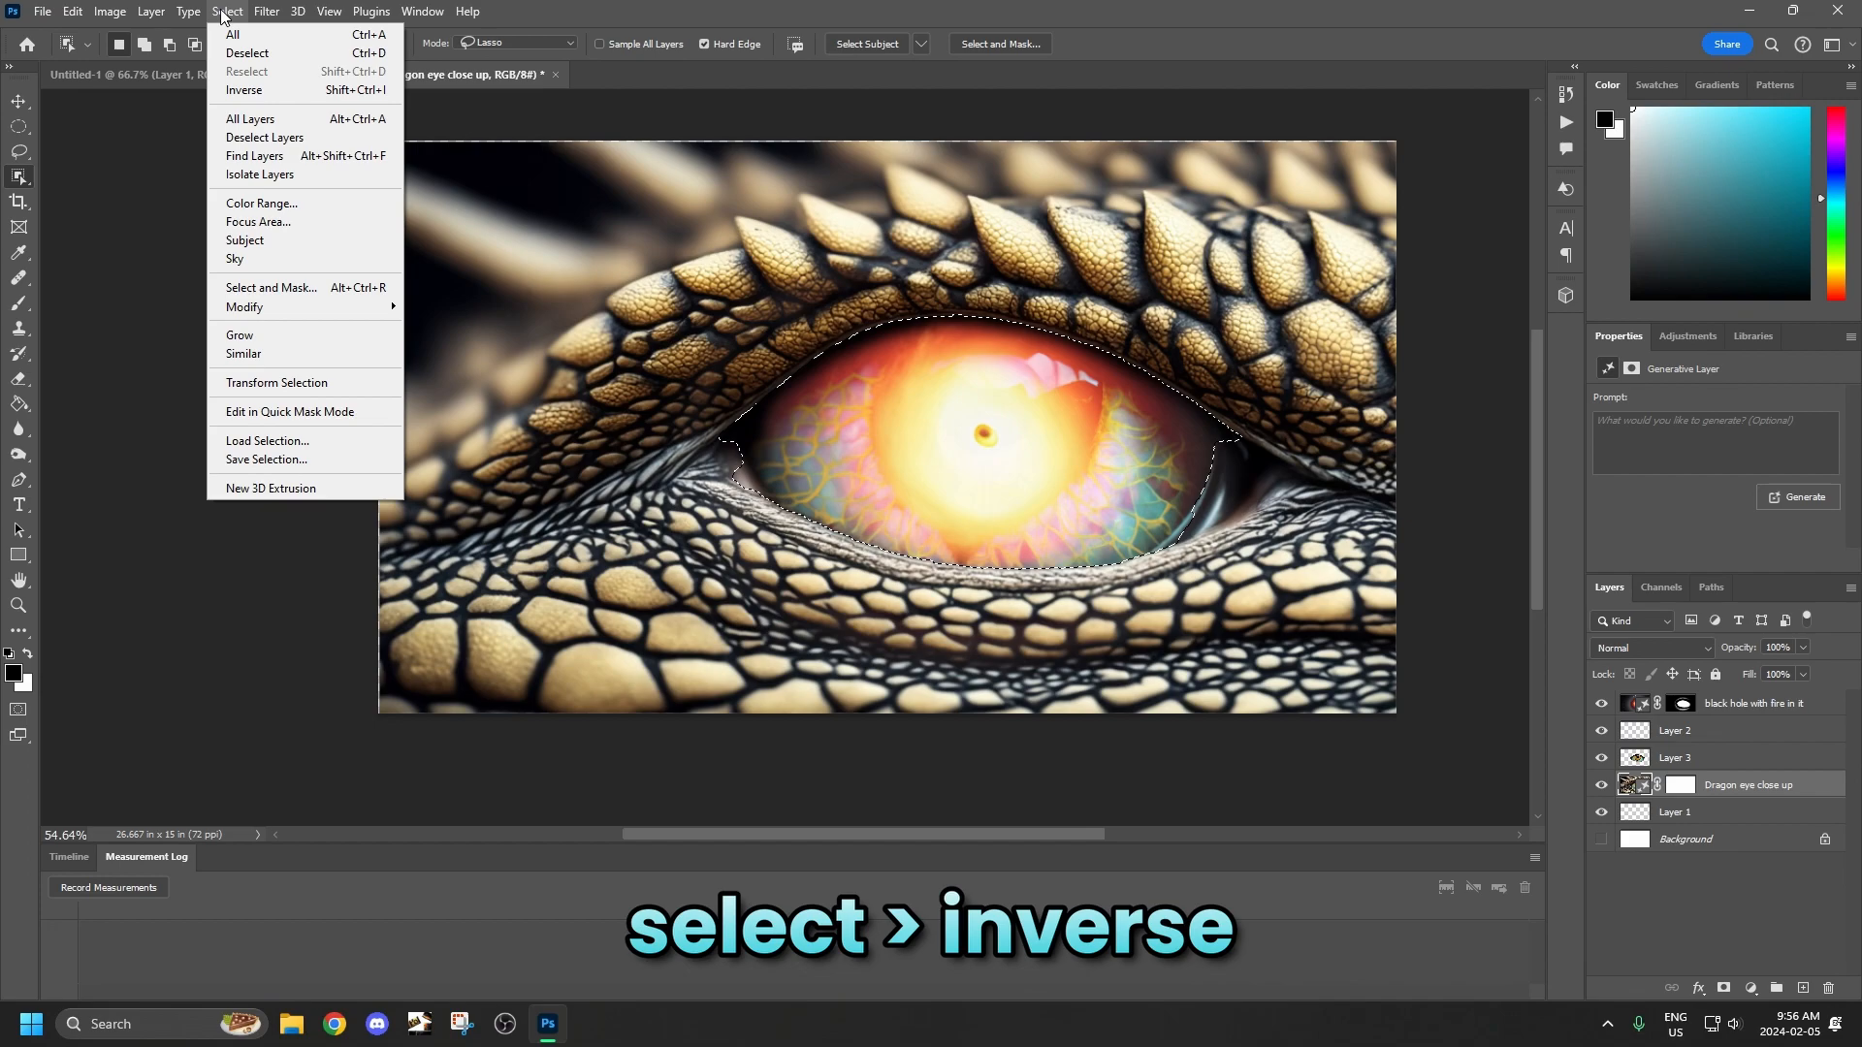
left_click(244, 89)
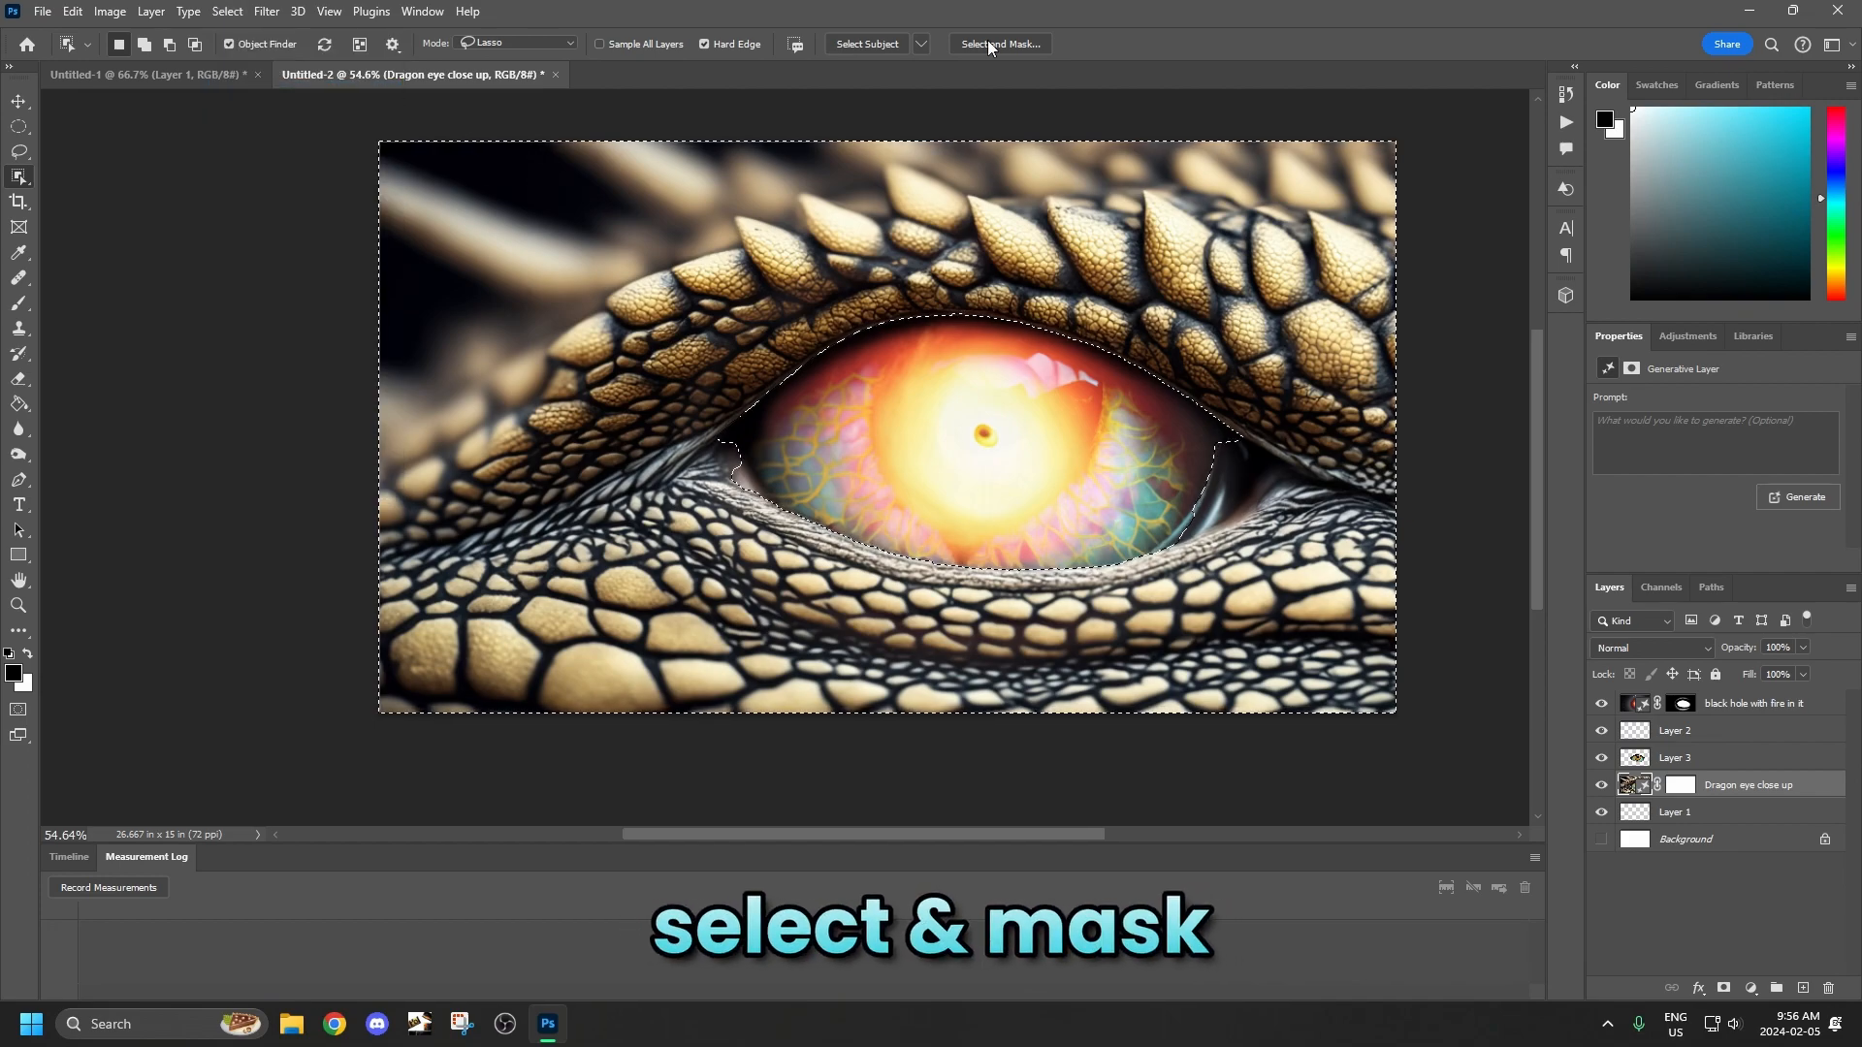
Output the inverted selection as a layer mask on the Dragon eye close up layer using Select and Mask.
left_click(987, 44)
left_click(1724, 925)
left_click(1687, 905)
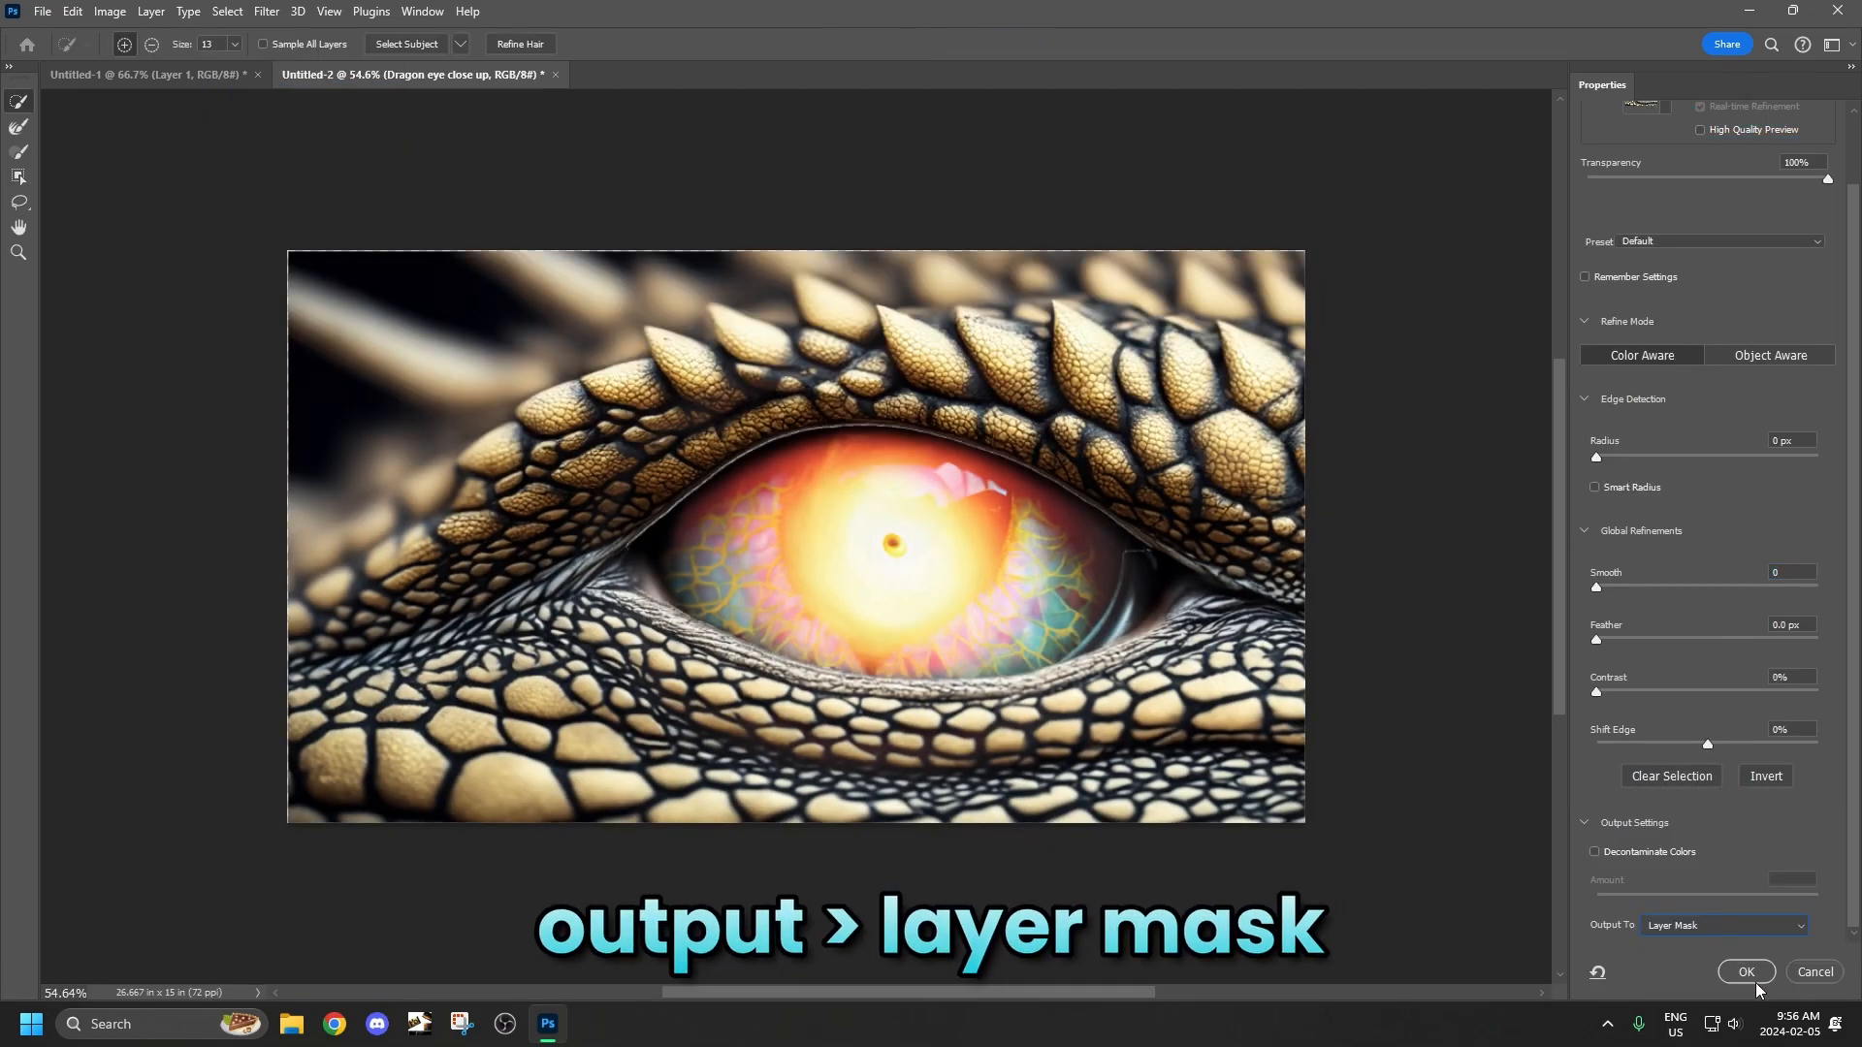
left_click(1755, 976)
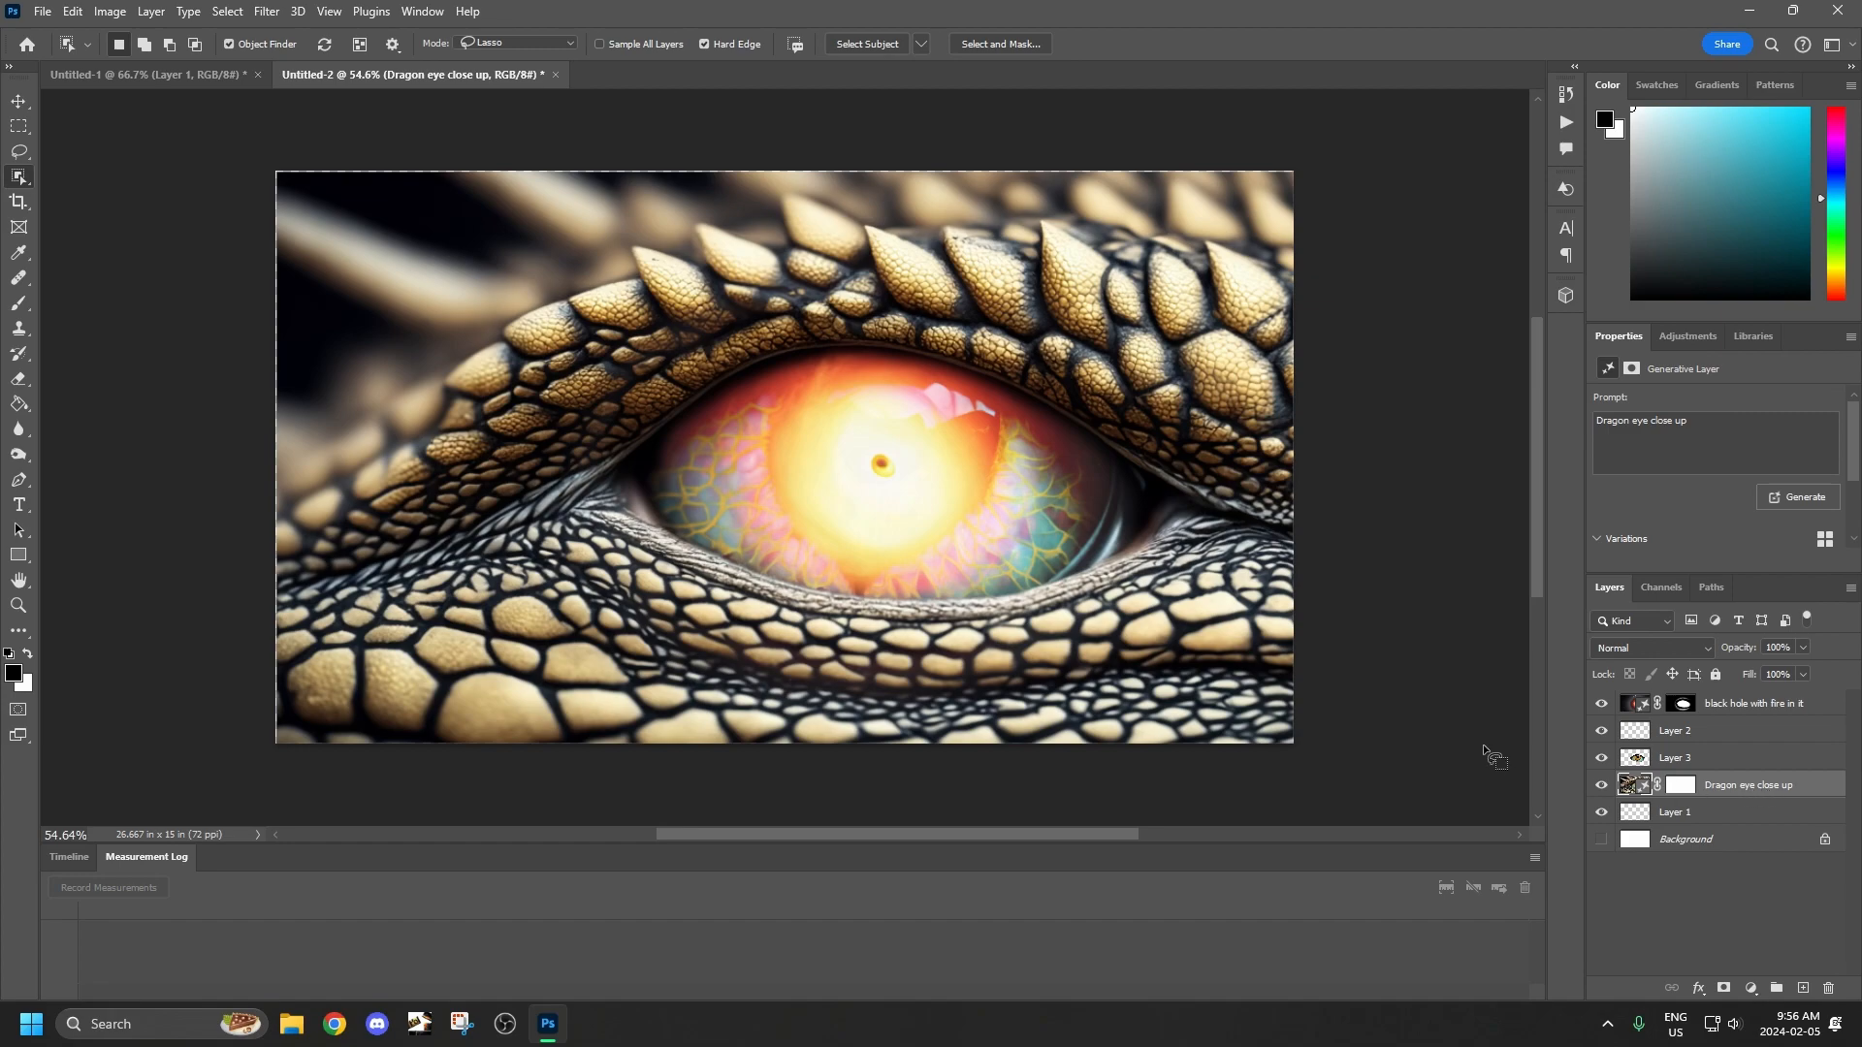
Clip the black hole layer to the eyeball copy on Layer 3 and check it by toggling the black hole's visibility.
left_click(1602, 758)
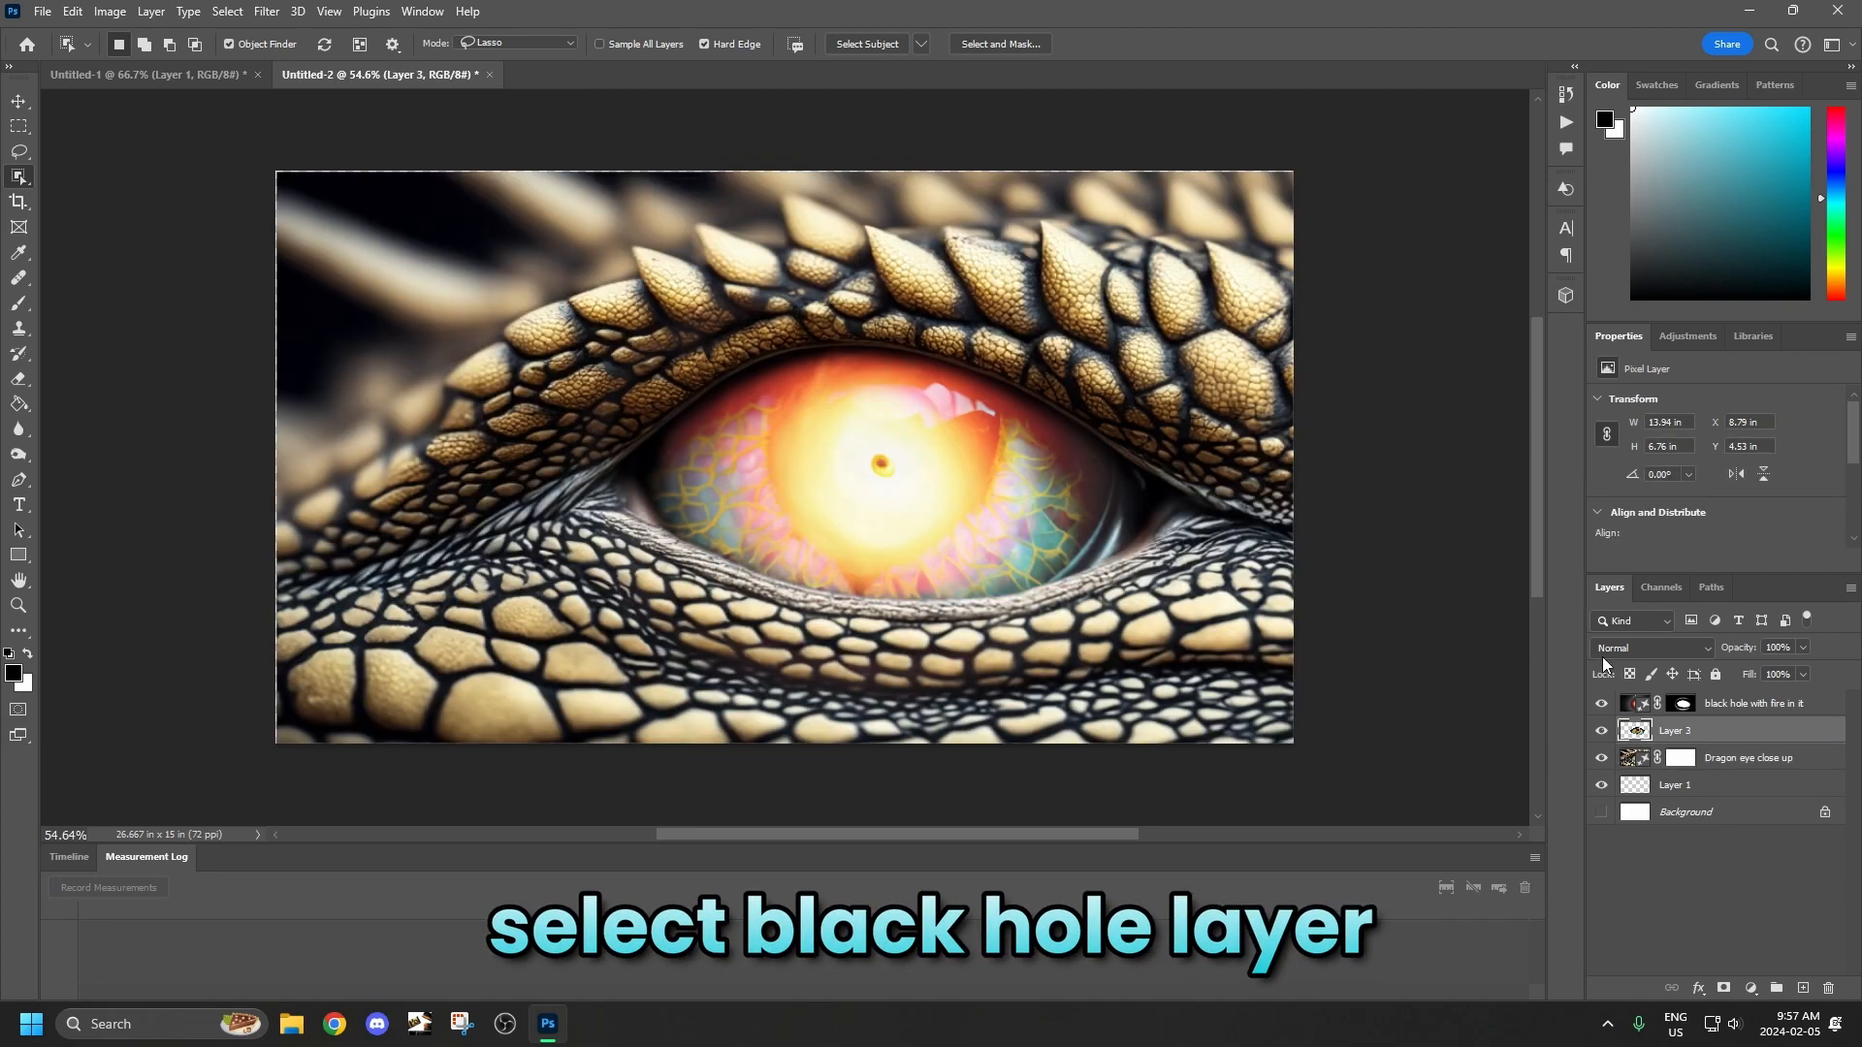
left_click(1741, 707)
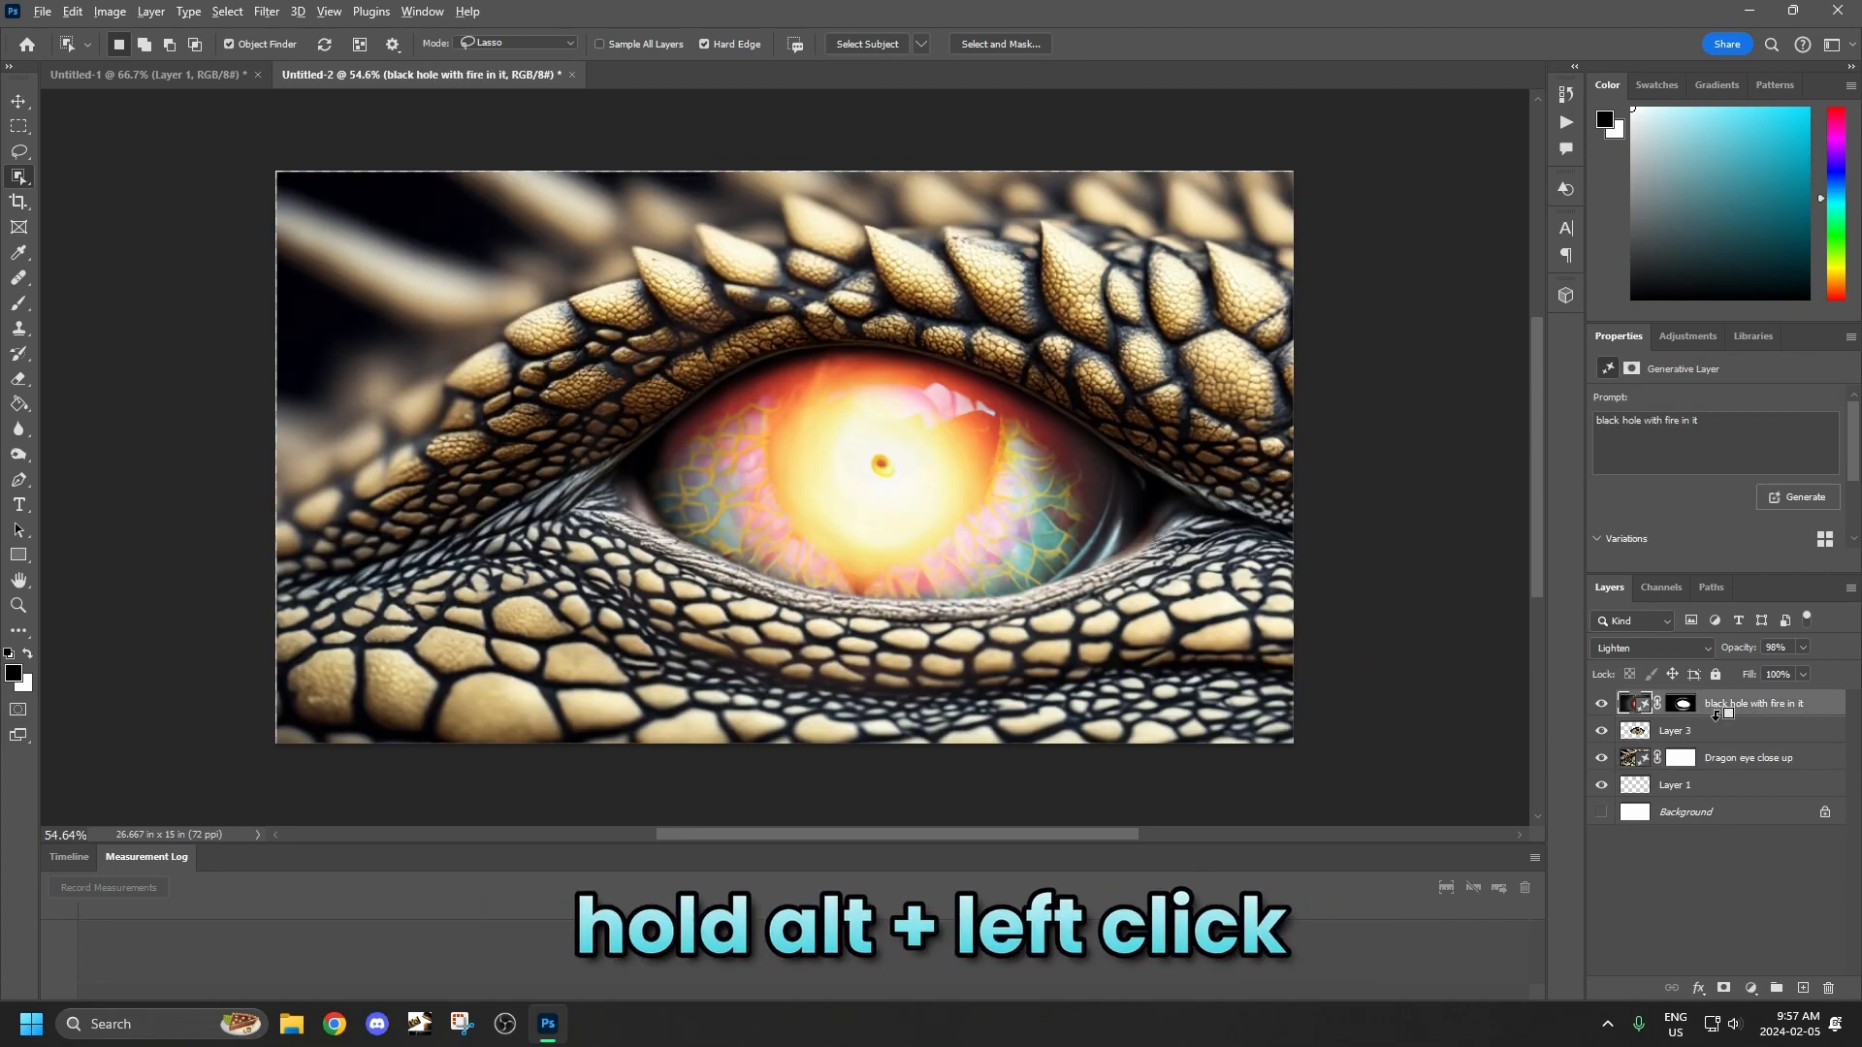
left_click(1715, 729, "alt")
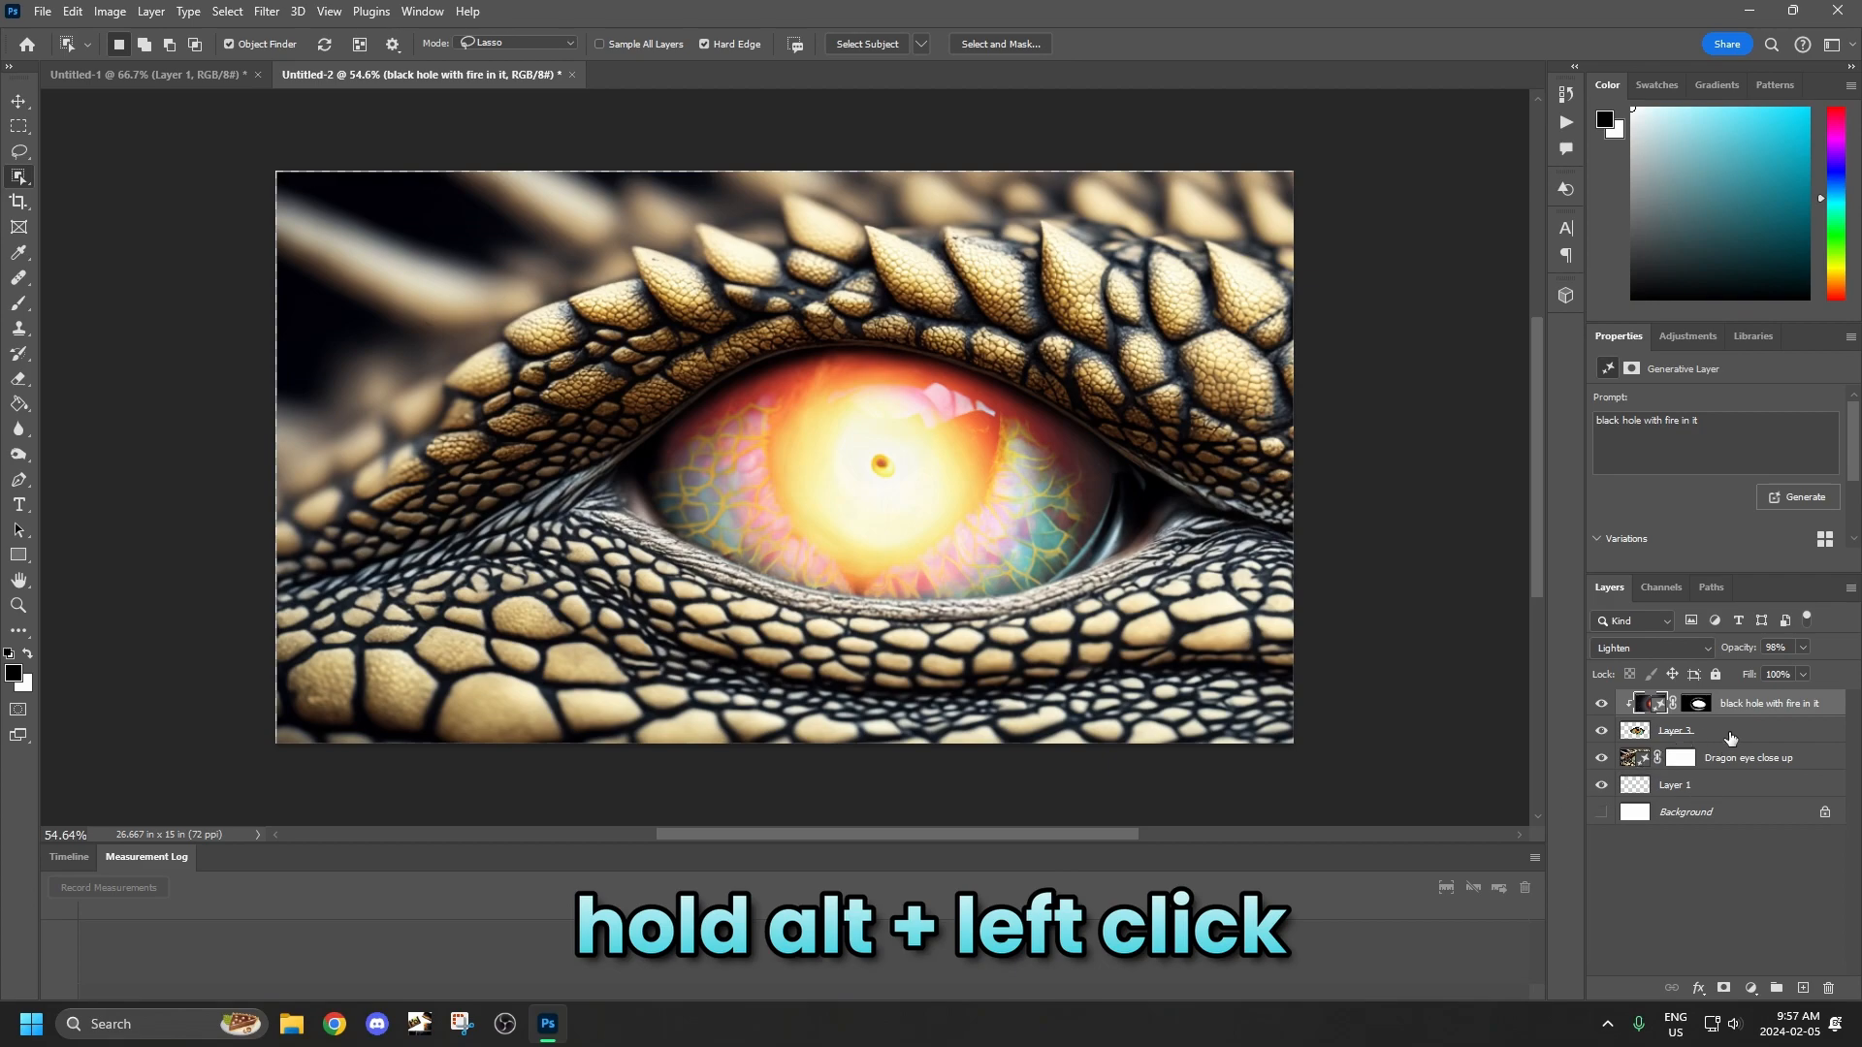
left_click(1731, 737)
left_click(1602, 705)
left_click(1602, 705)
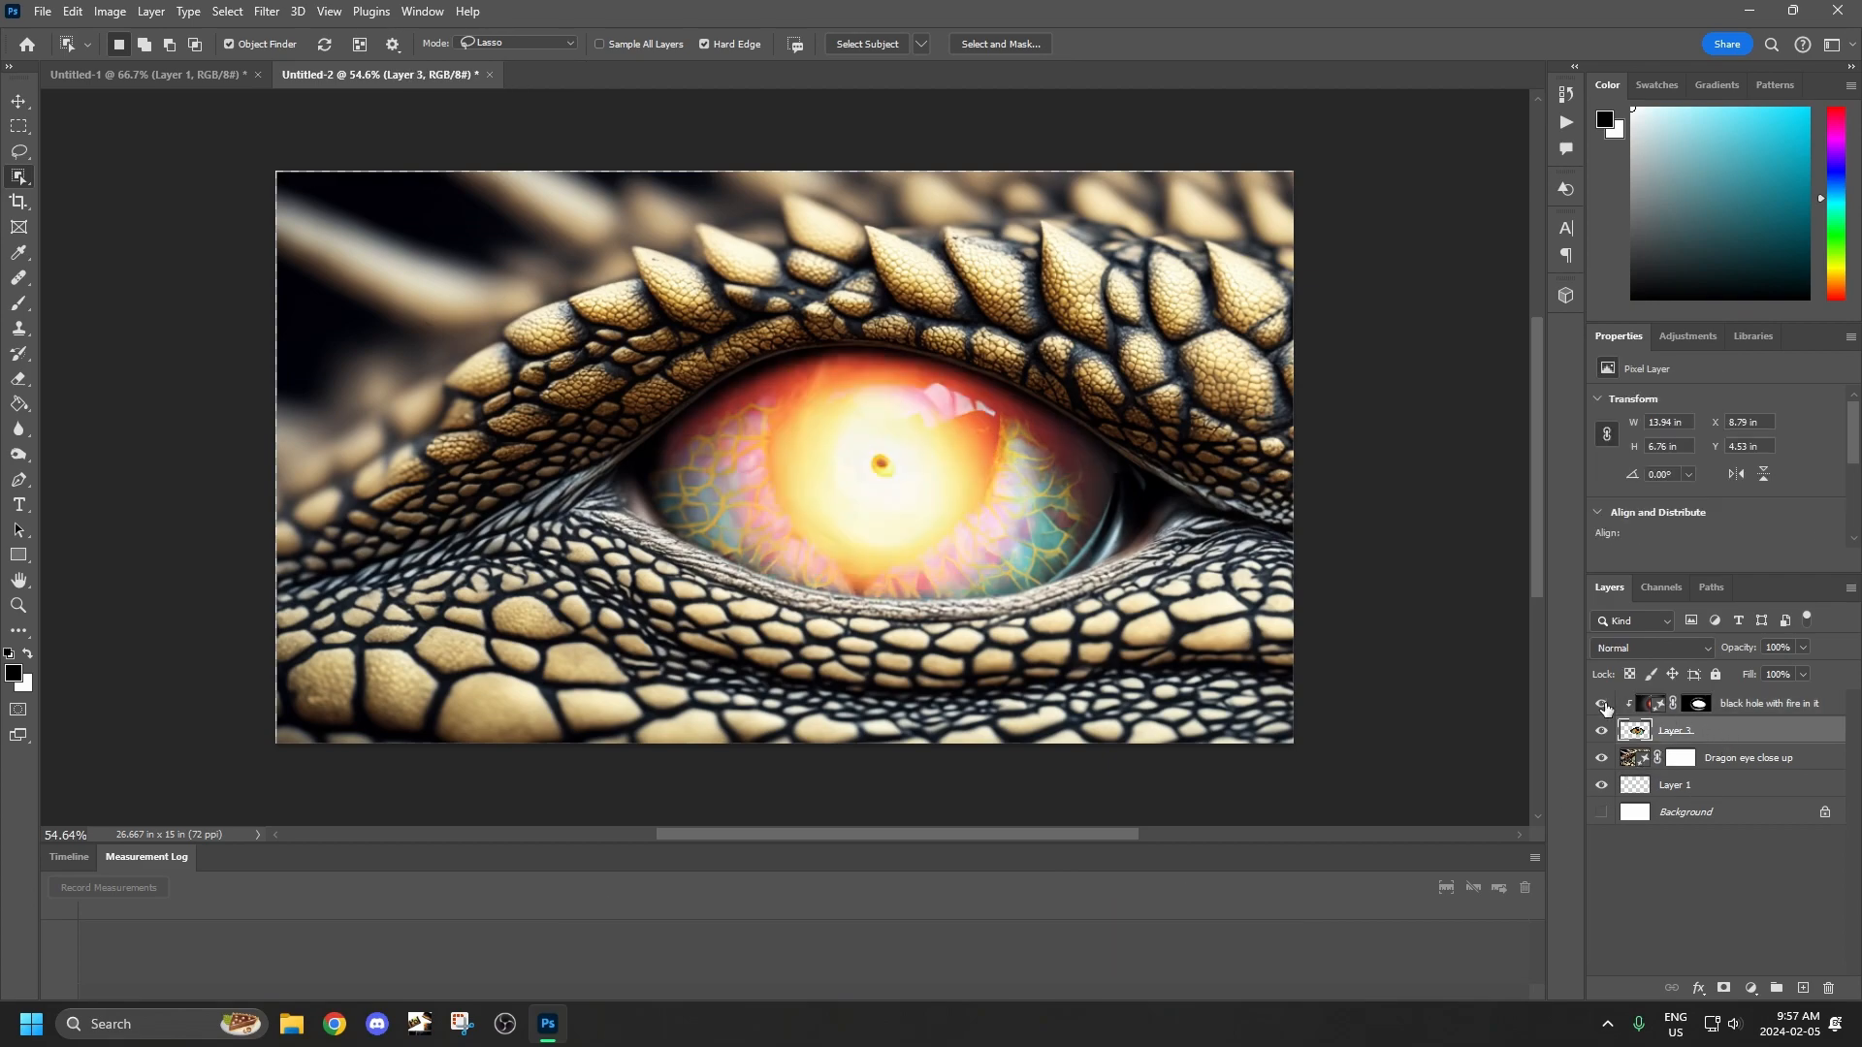
Add a clipped Hue/Saturation adjustment to the Dragon eye close up layer and set its saturation to -92.
left_click(1745, 768)
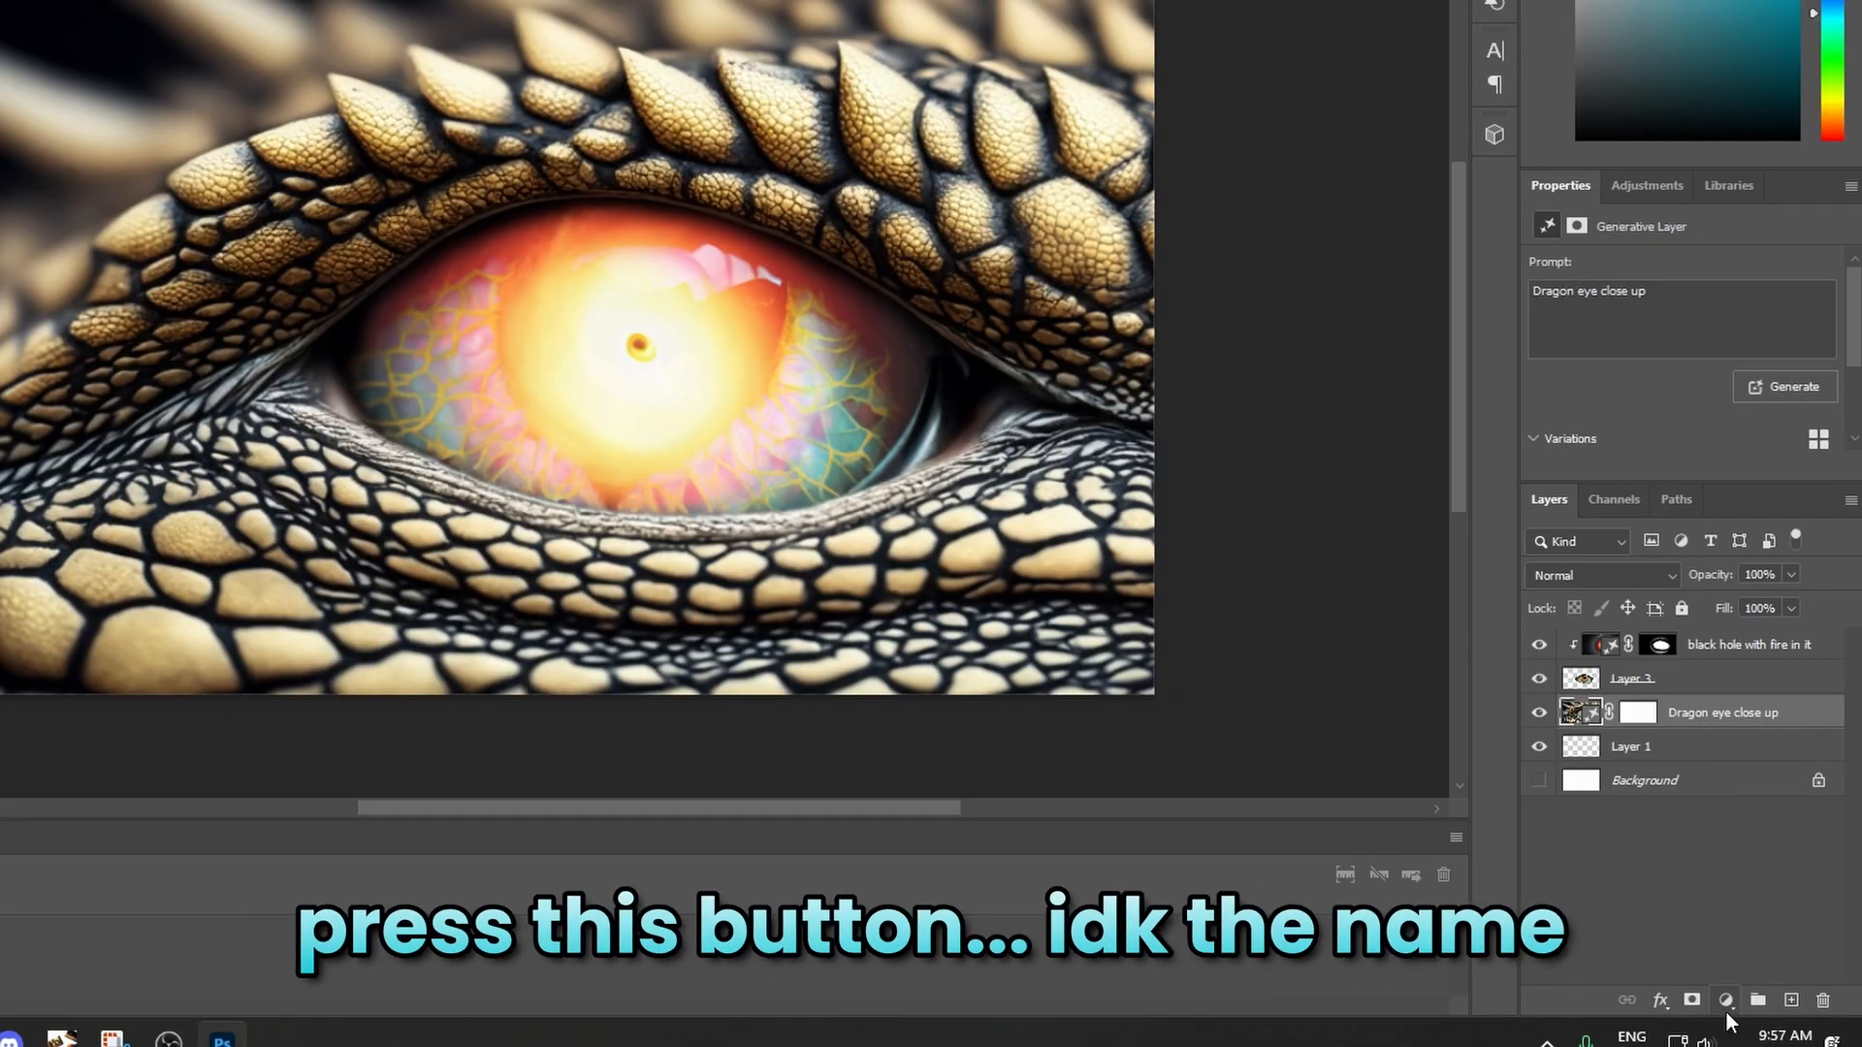
left_click(1751, 989)
left_click(1768, 780)
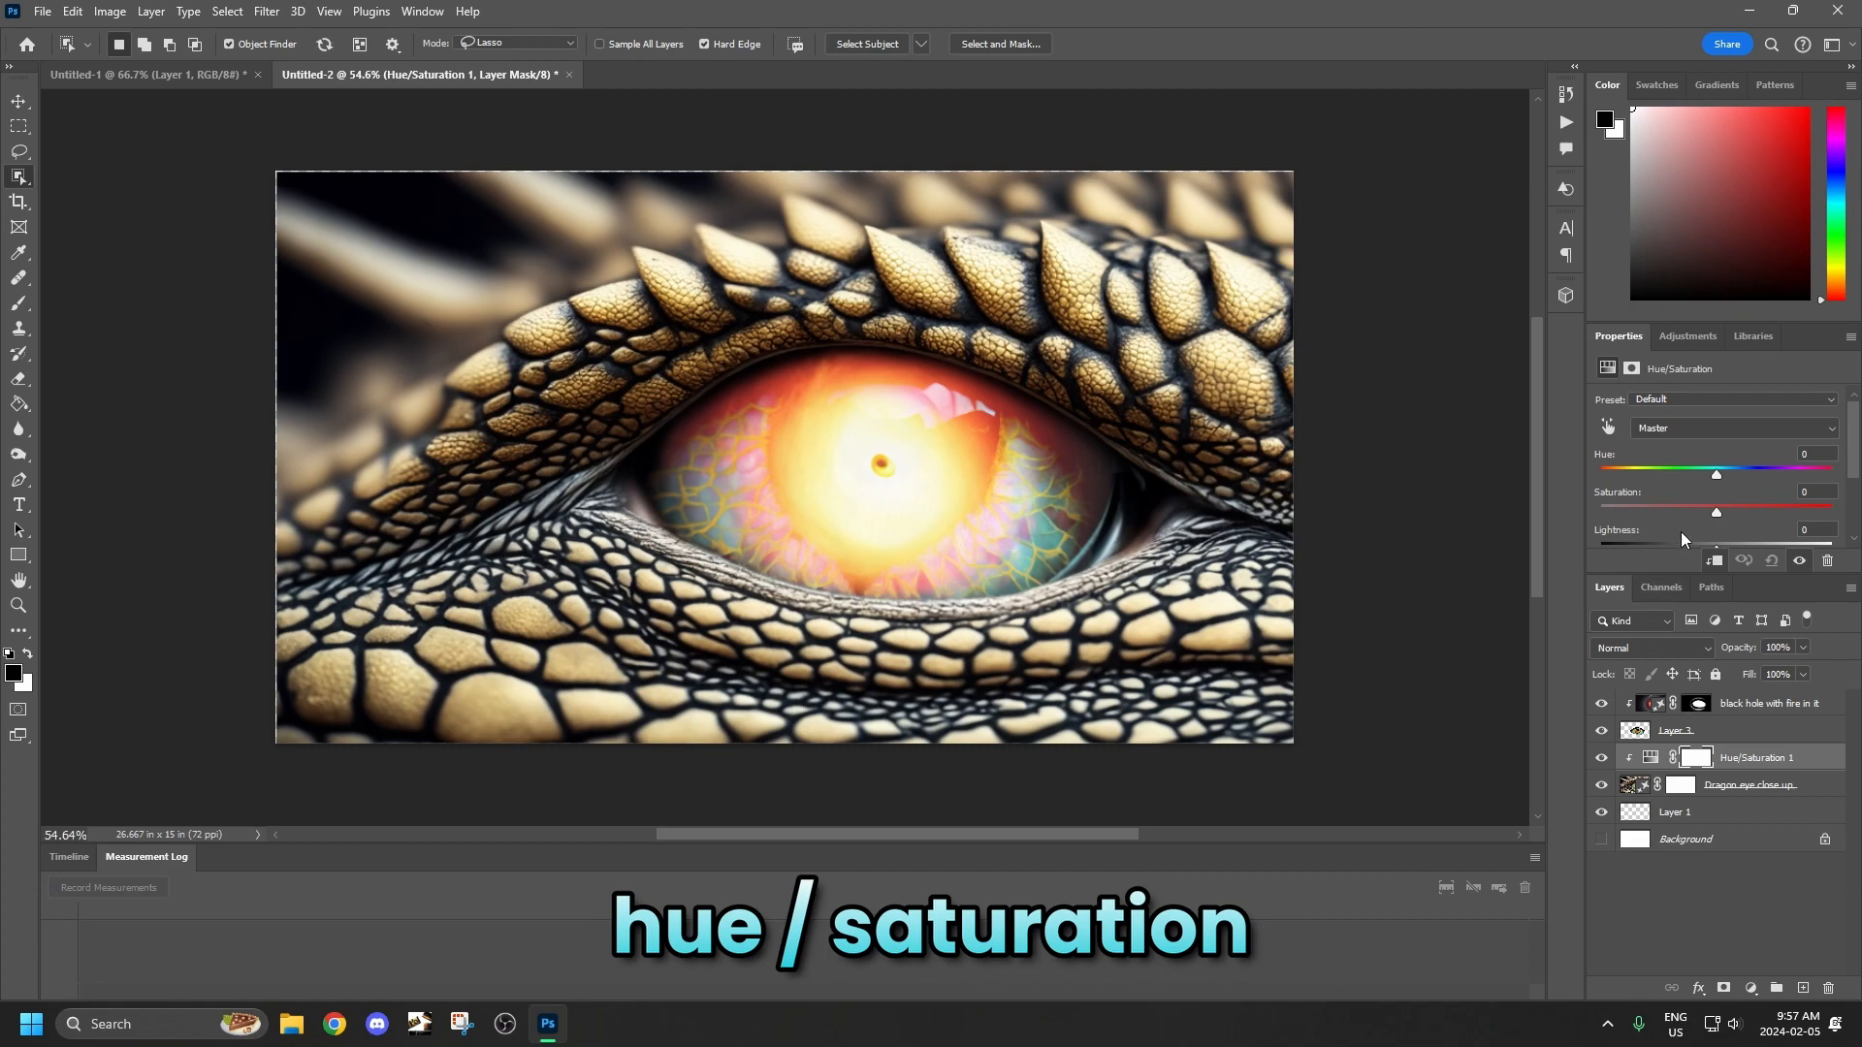
scroll(1708, 522, "down", 1)
left_click_drag(1714, 485, 1706, 480)
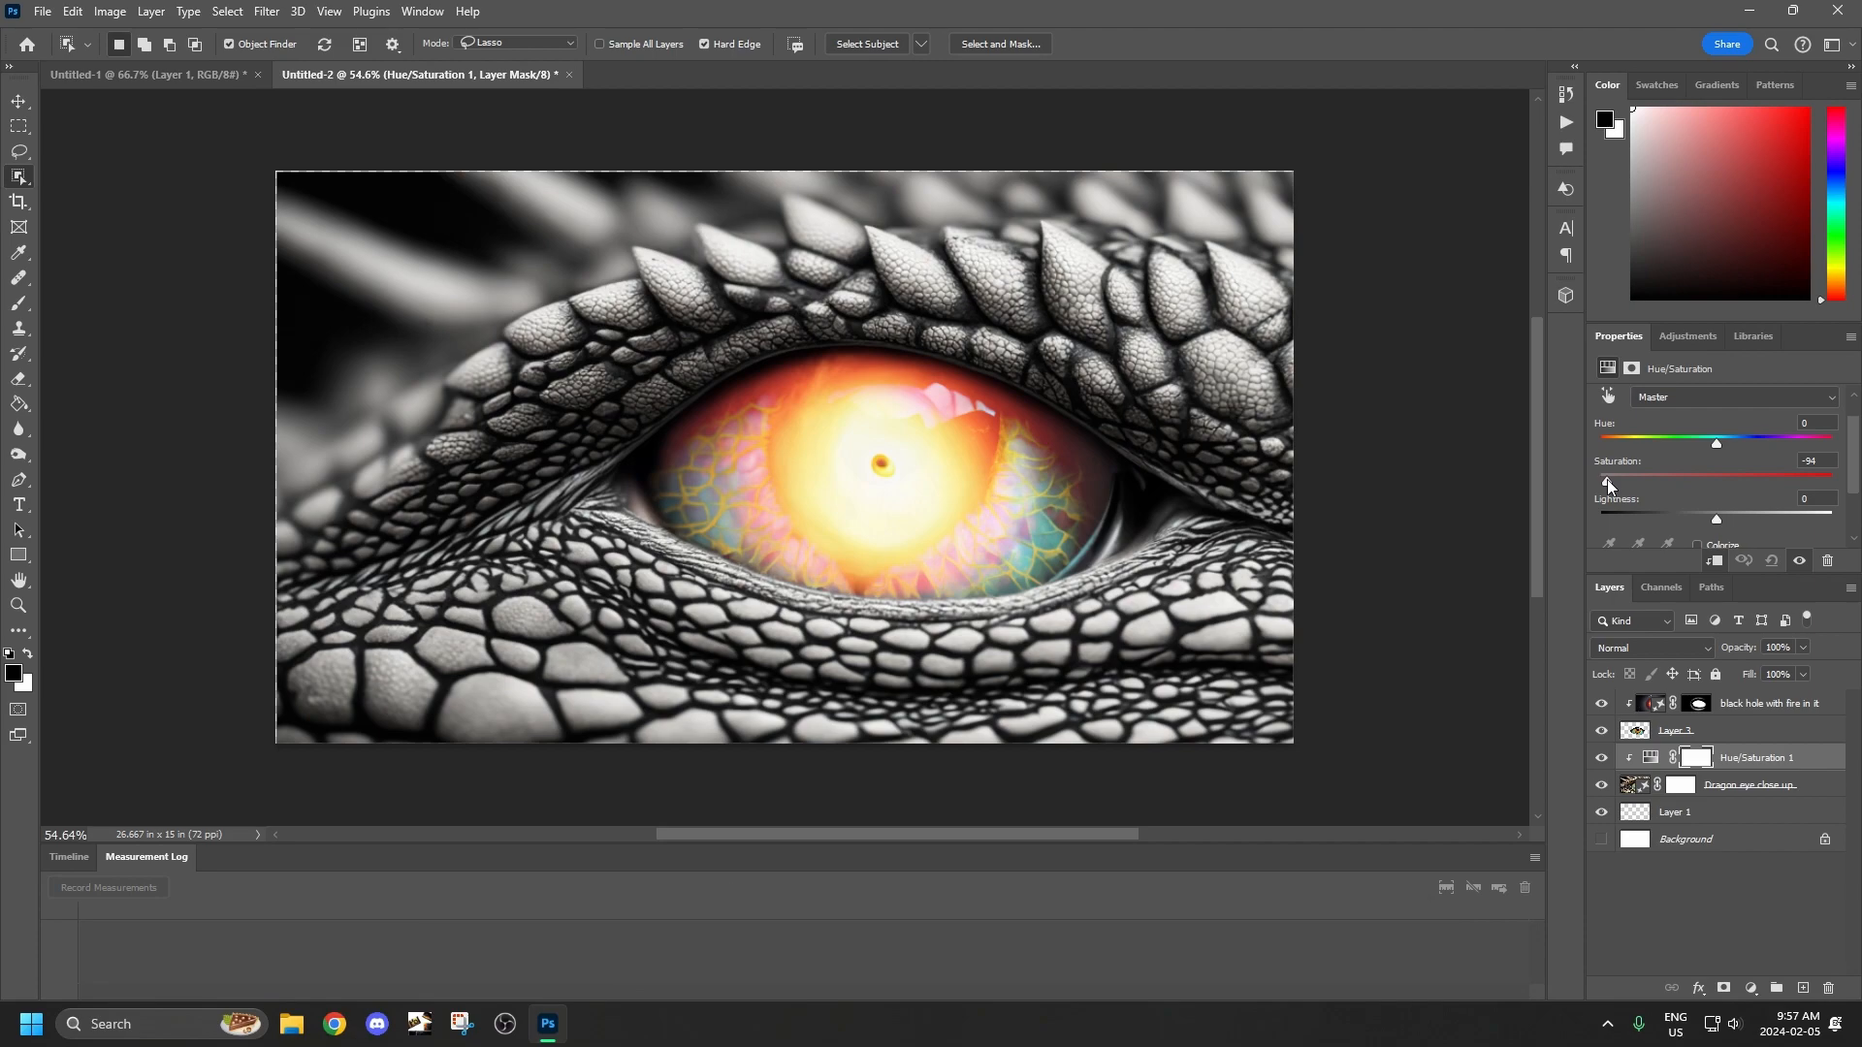
left_click_drag(1608, 479, 1611, 480)
Try a lightness of -8 on the Hue/Saturation adjustment and undo it.
mouse_move(1718, 516)
left_mouse_down()
mouse_move(1742, 518)
mouse_move(1707, 521)
left_mouse_up()
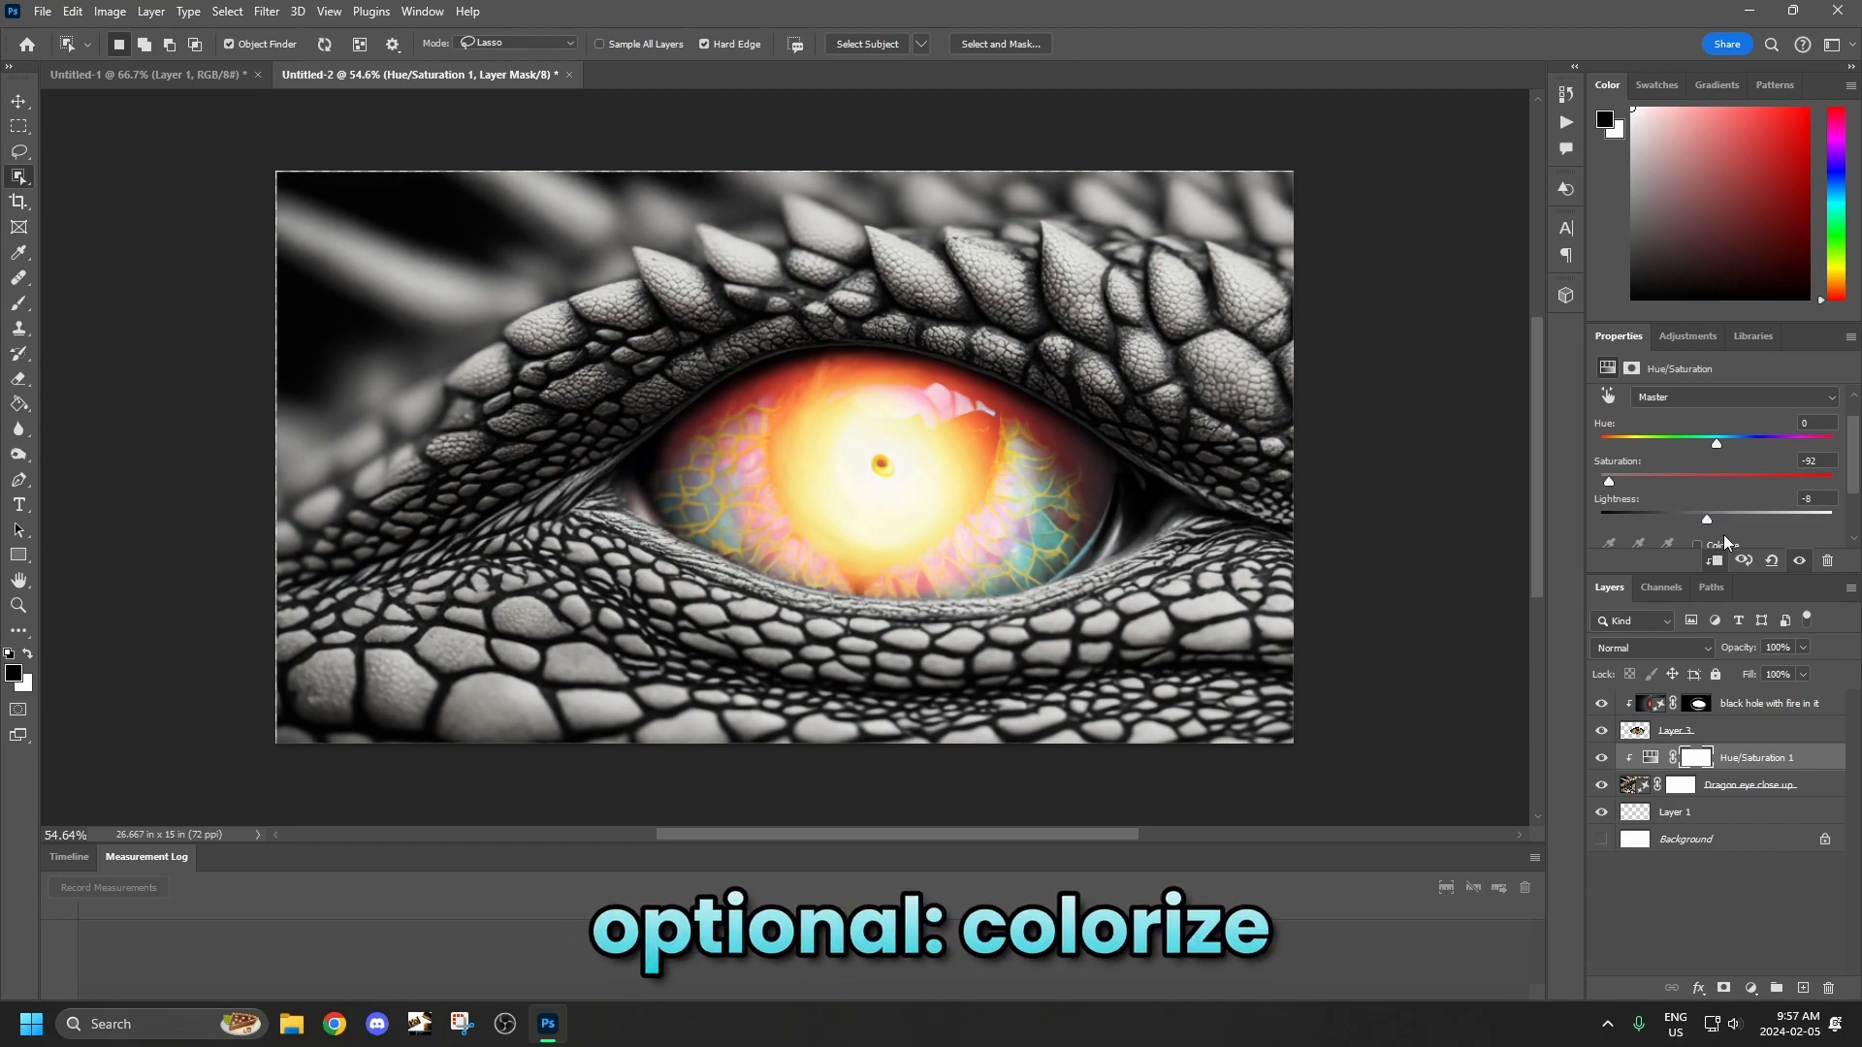
key("ctrl+z")
scroll(1736, 499, "up", 2)
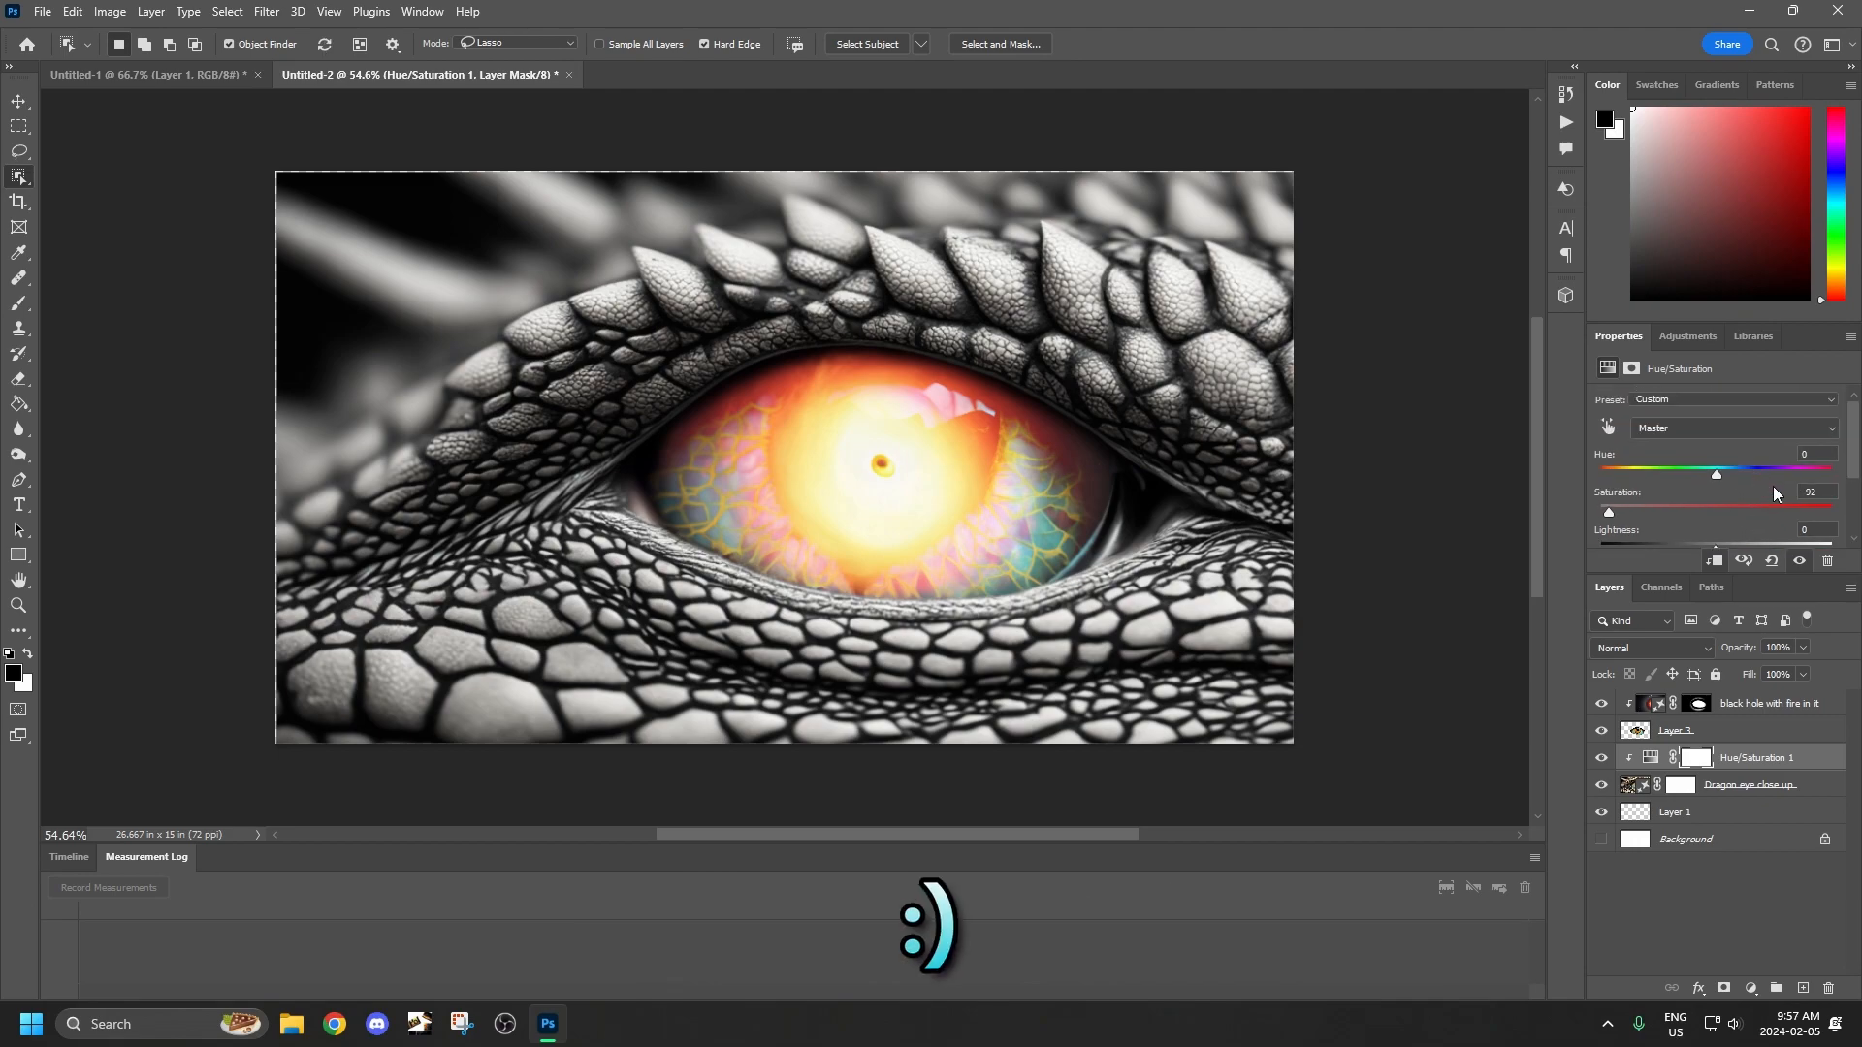
Stamp all visible layers into a new merged layer above the black hole layer.
left_click(1726, 737)
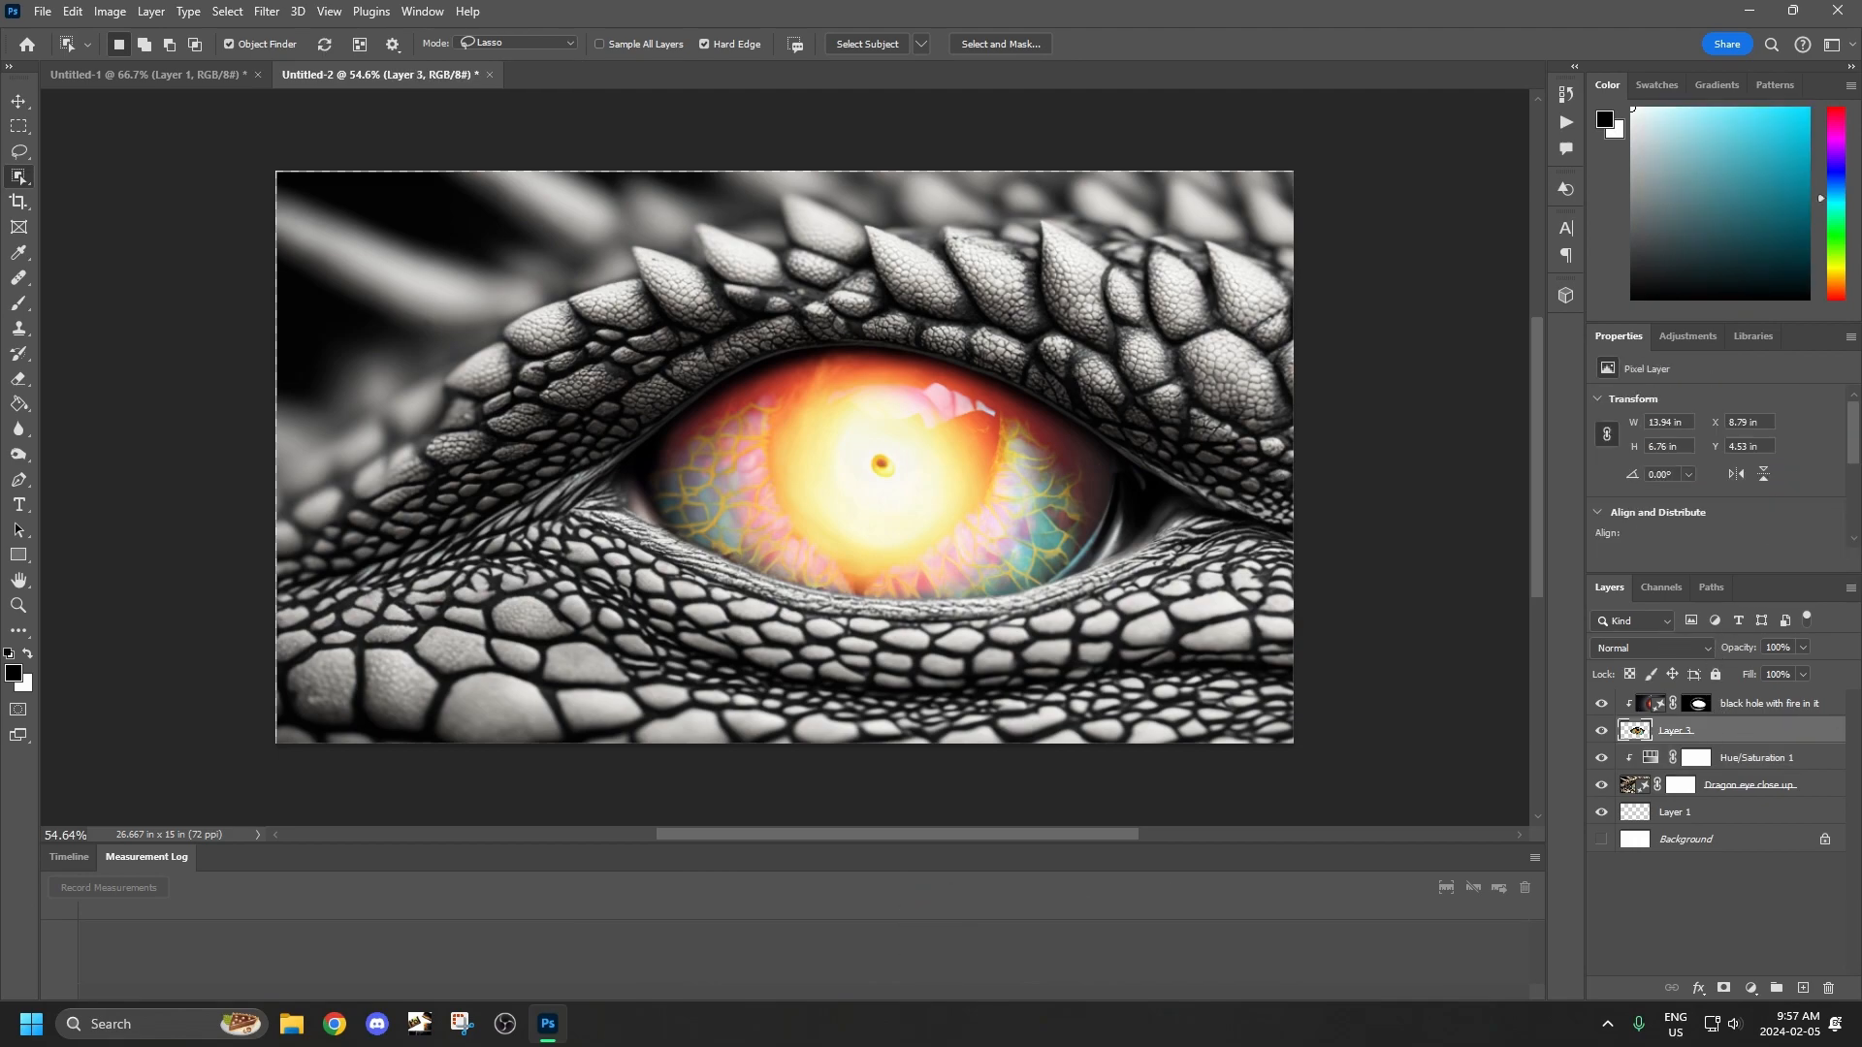
left_click(1790, 708)
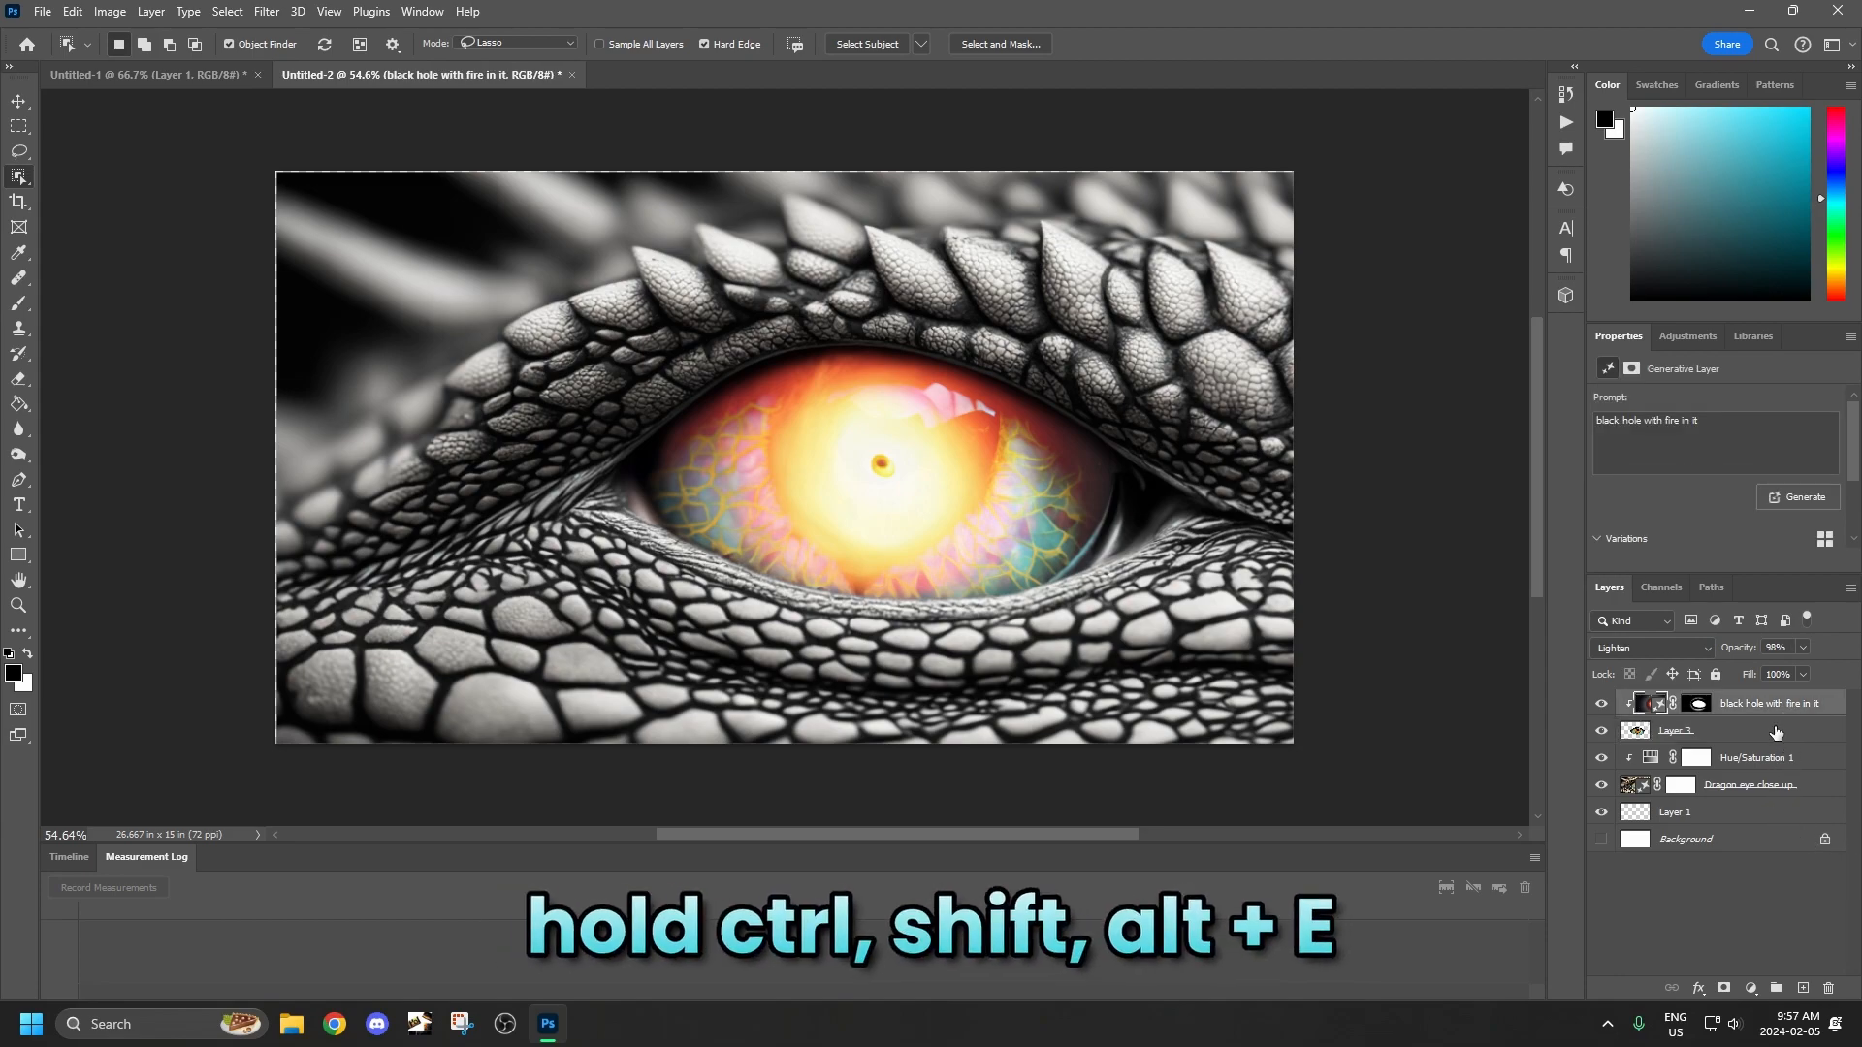
key("ctrl+shift+alt+e")
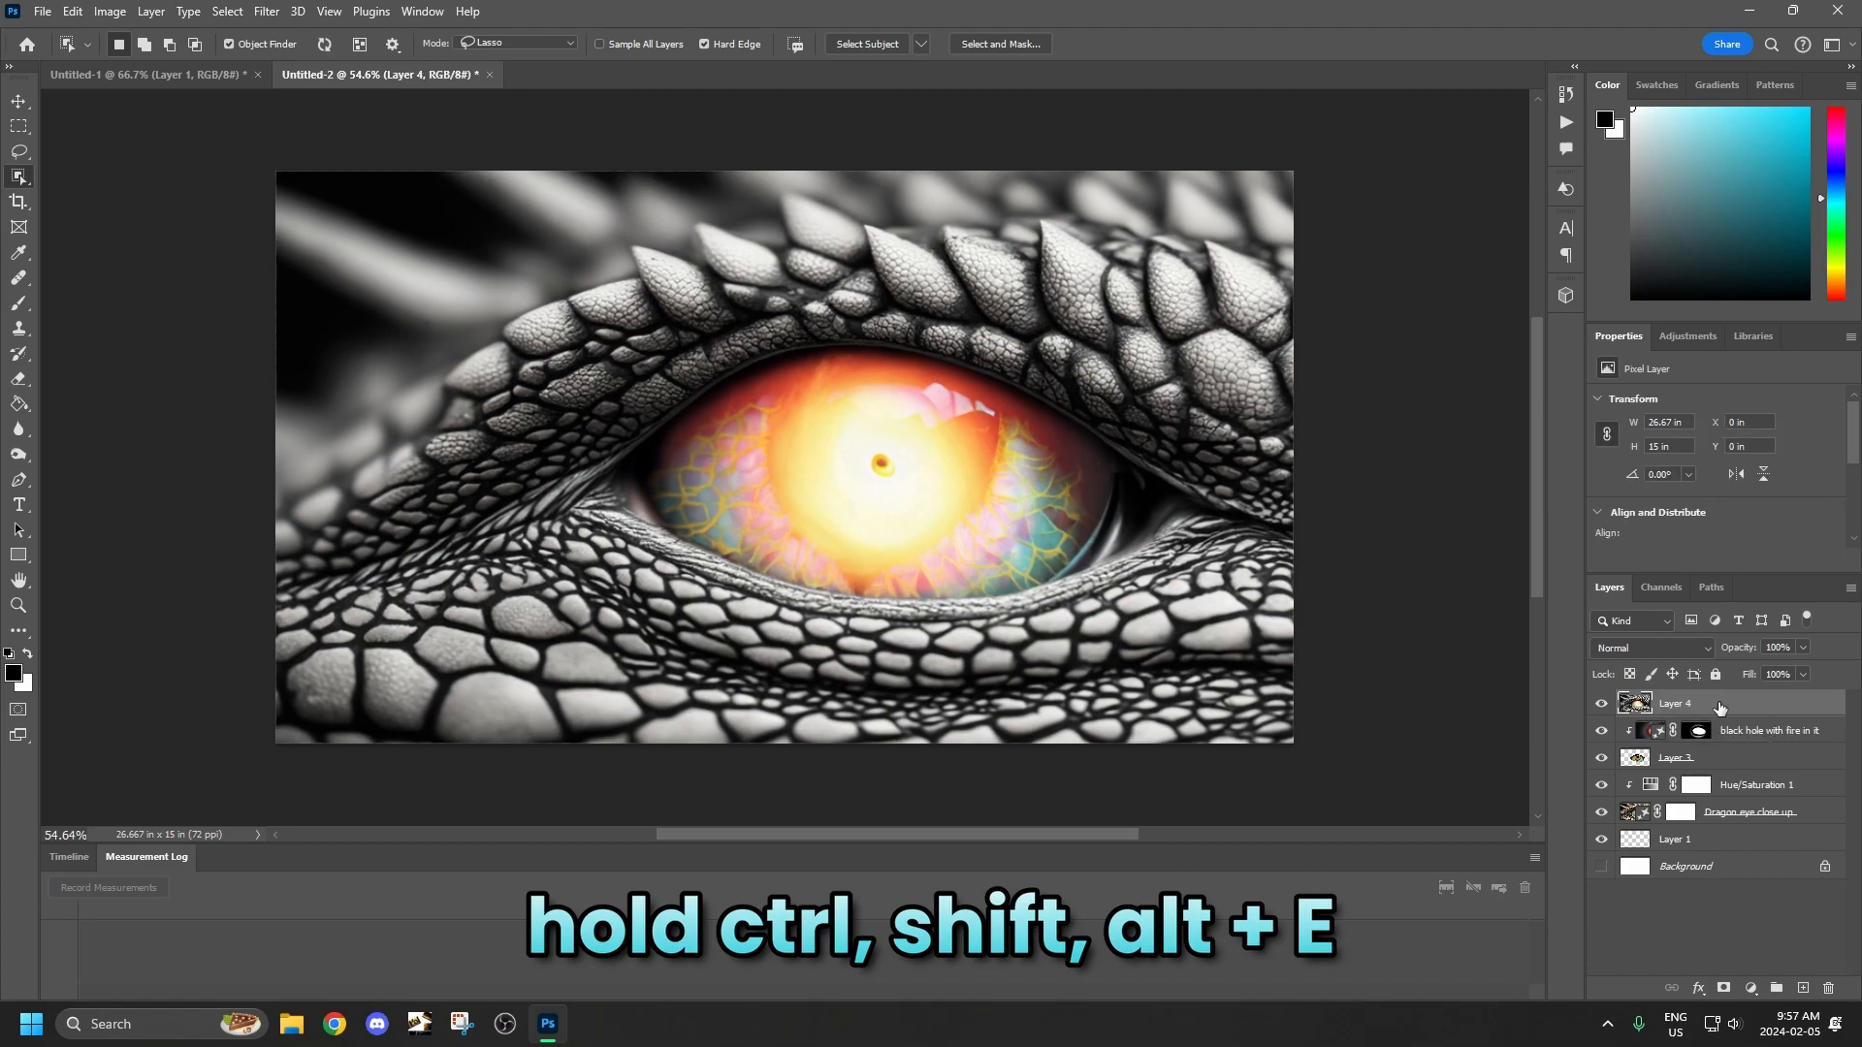
Show the grid and move the merged layer to X -2.11 in, Y 0 in, to center the eye on the canvas.
left_click(19, 101)
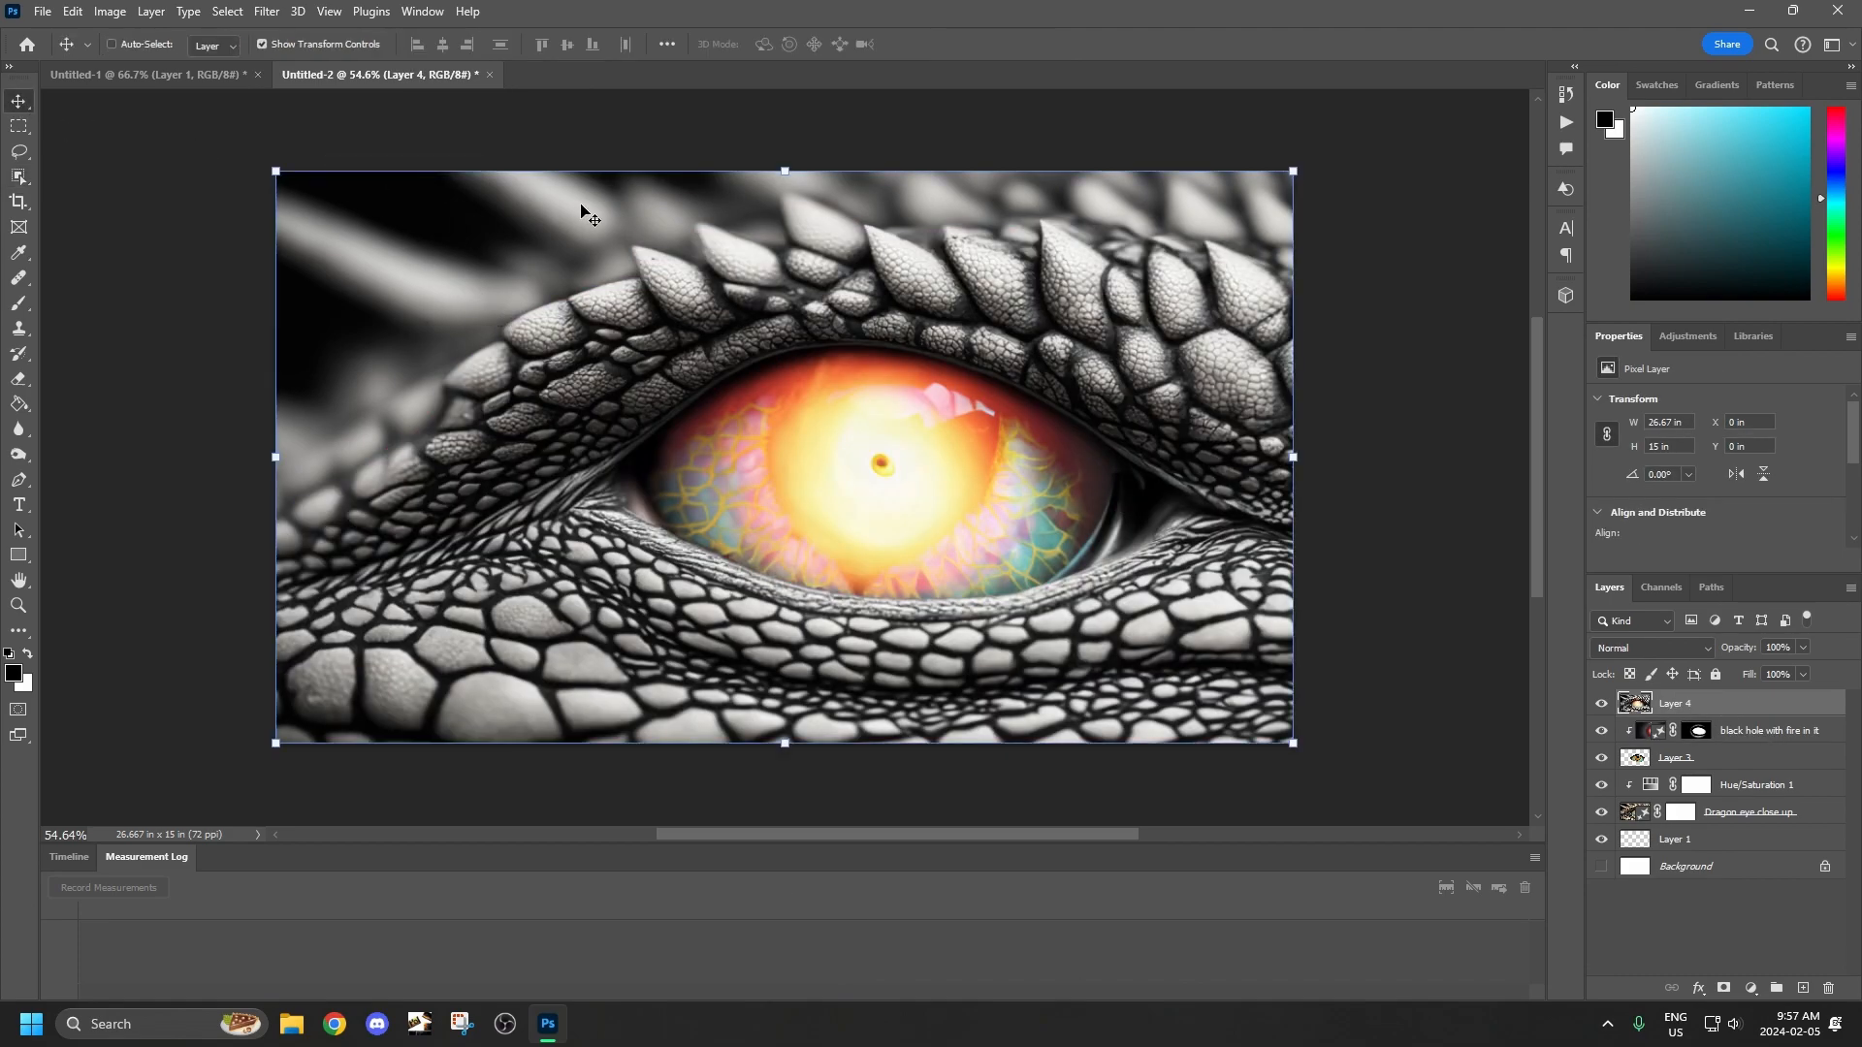
scroll(908, 412, "down", 4)
scroll(1116, 467, "up", 1)
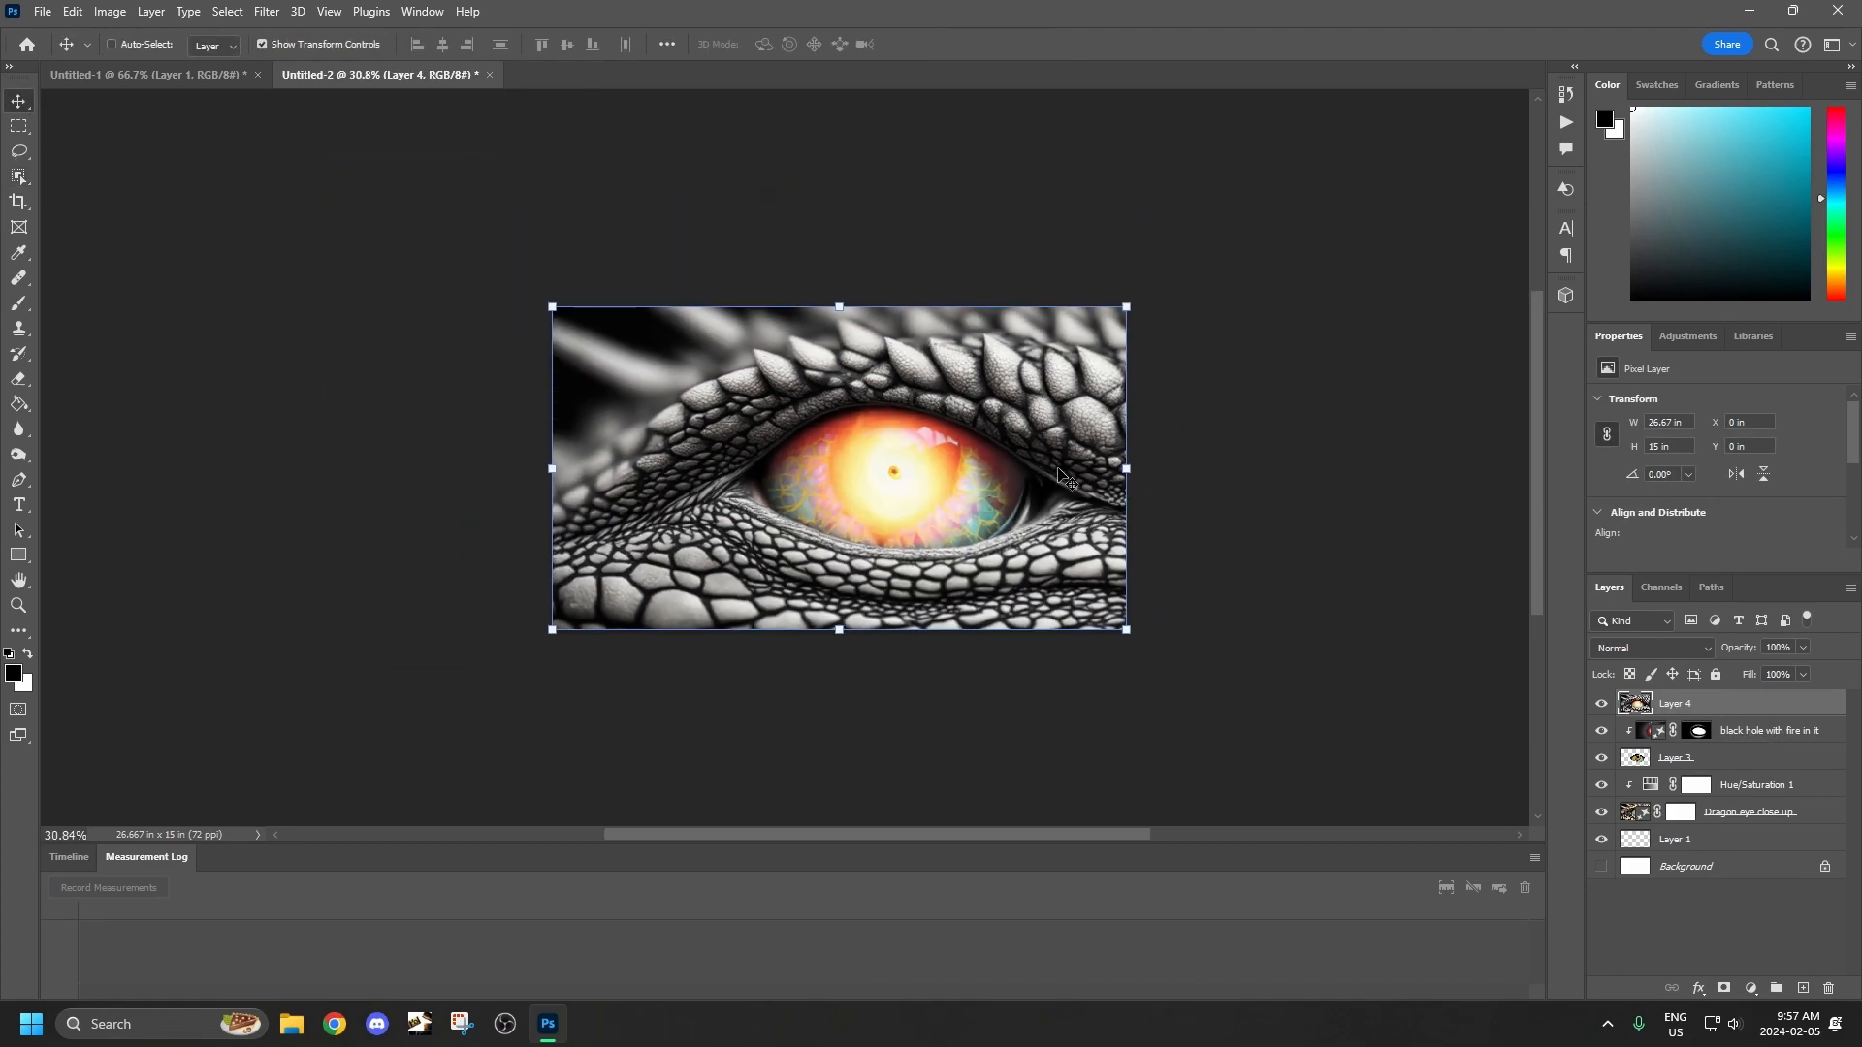
left_click(320, 12)
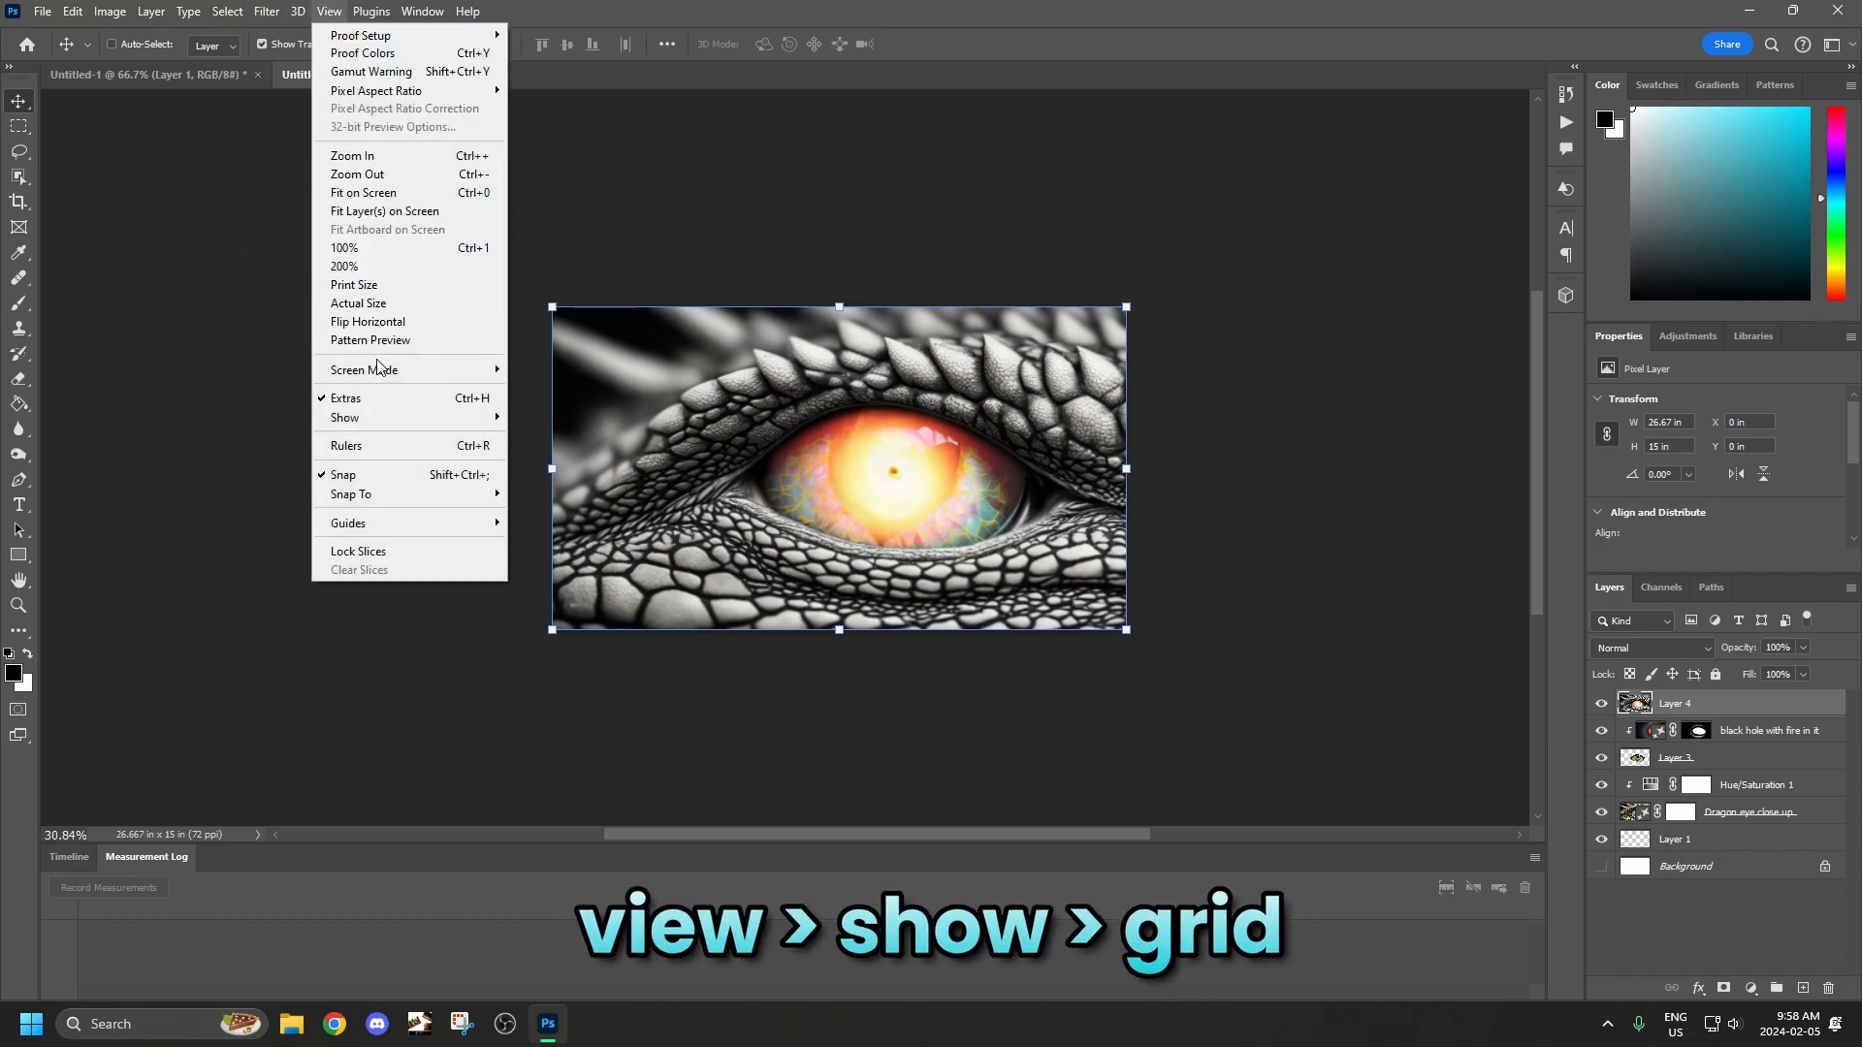
mouse_move(374, 419)
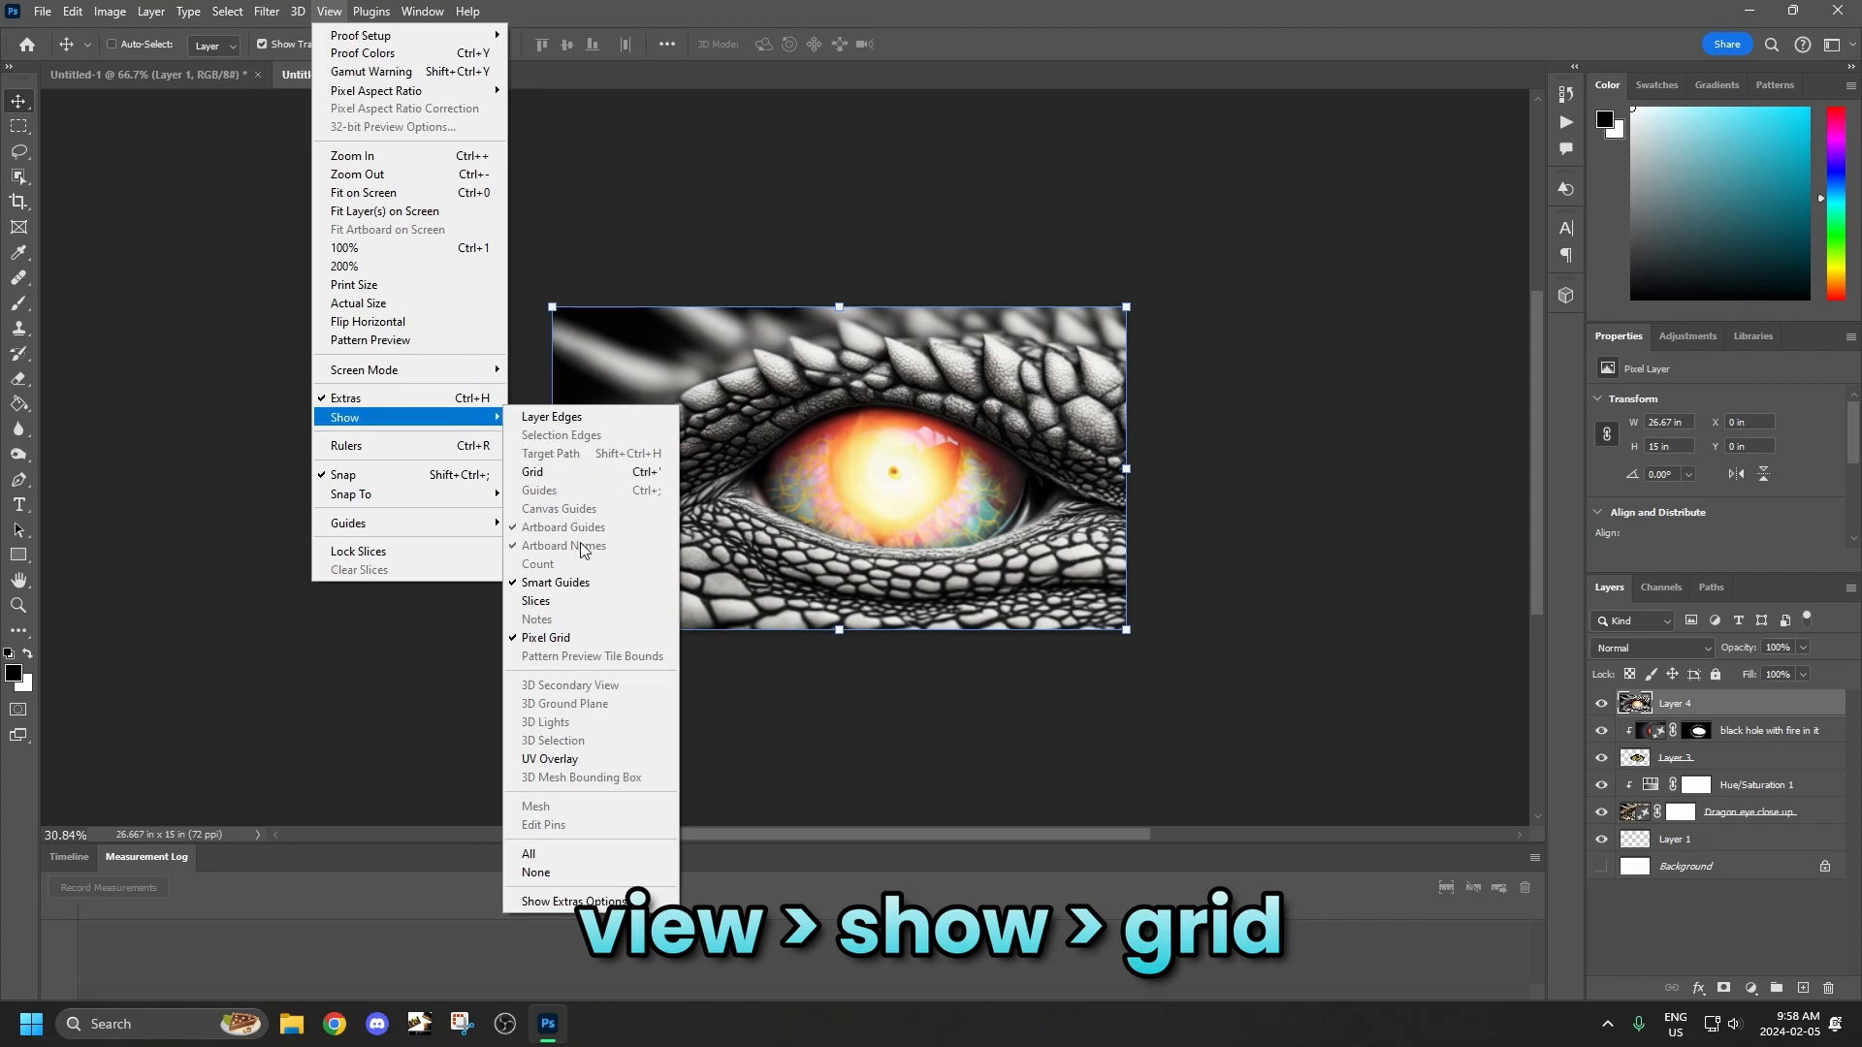
left_click(543, 473)
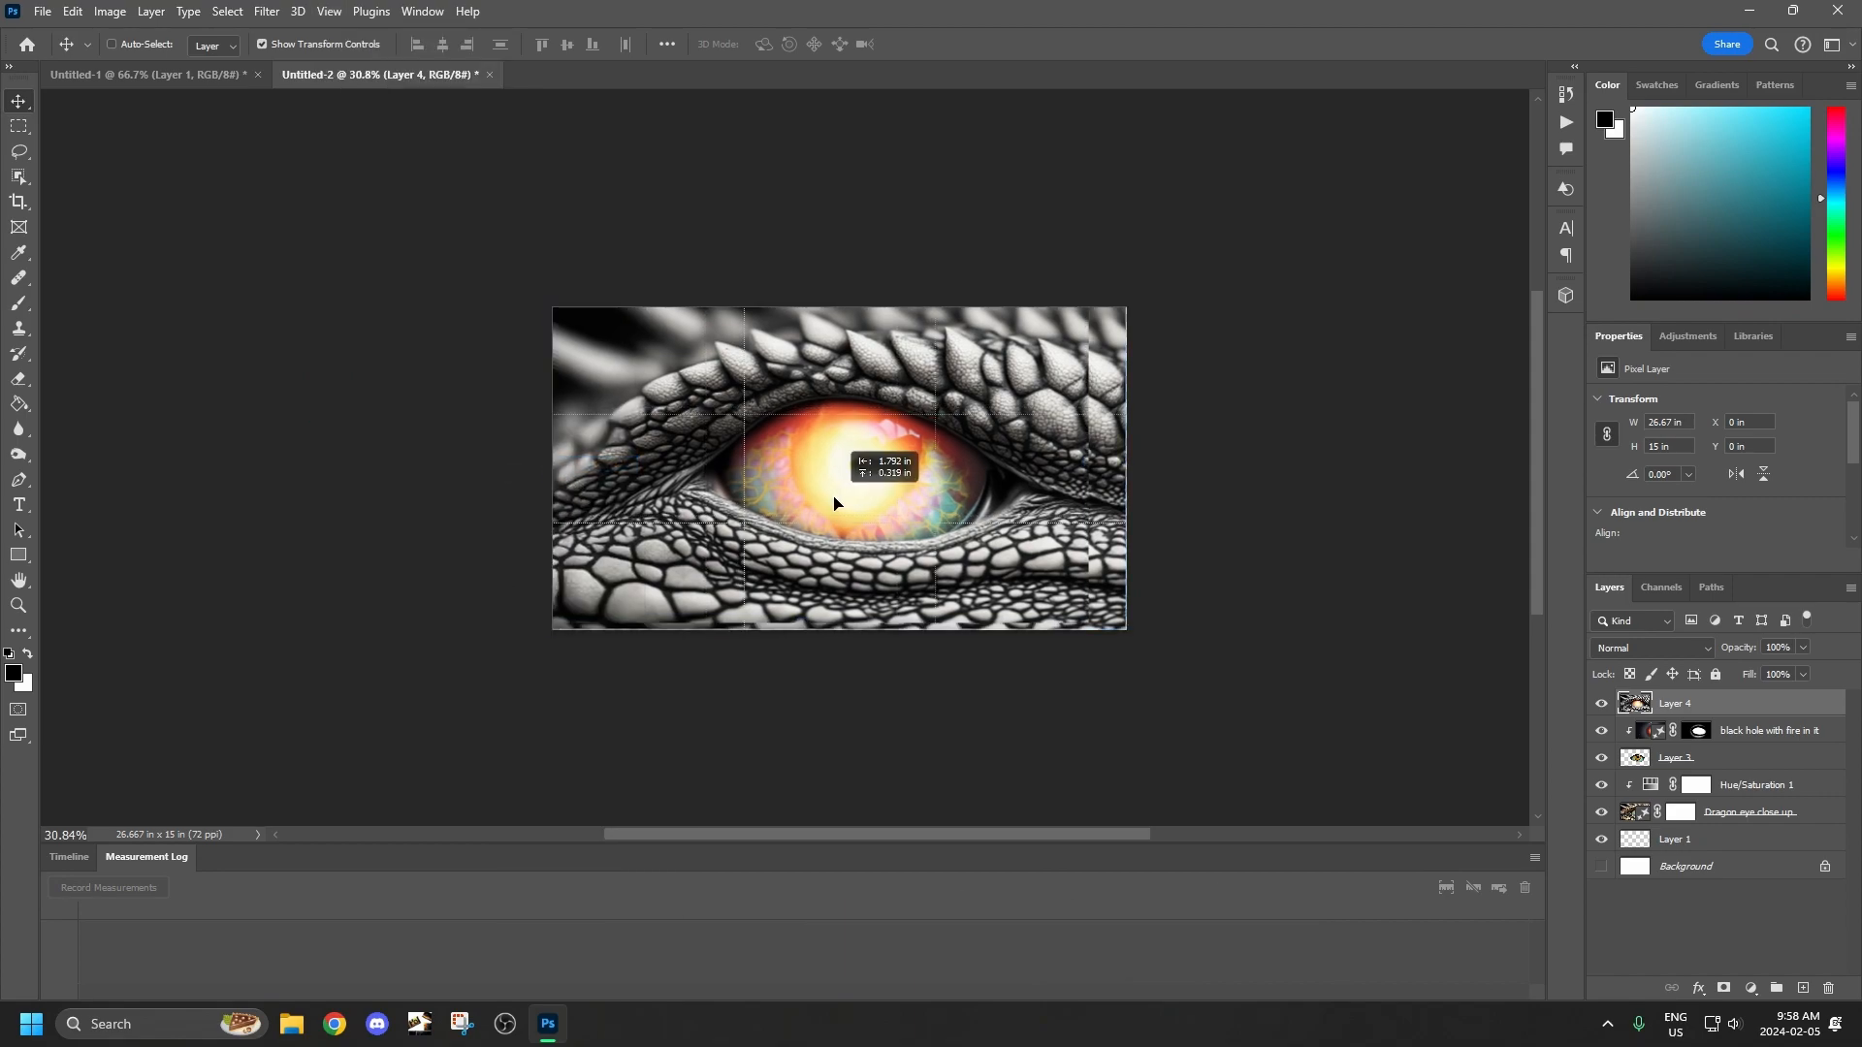
left_click_drag(831, 507, 829, 506)
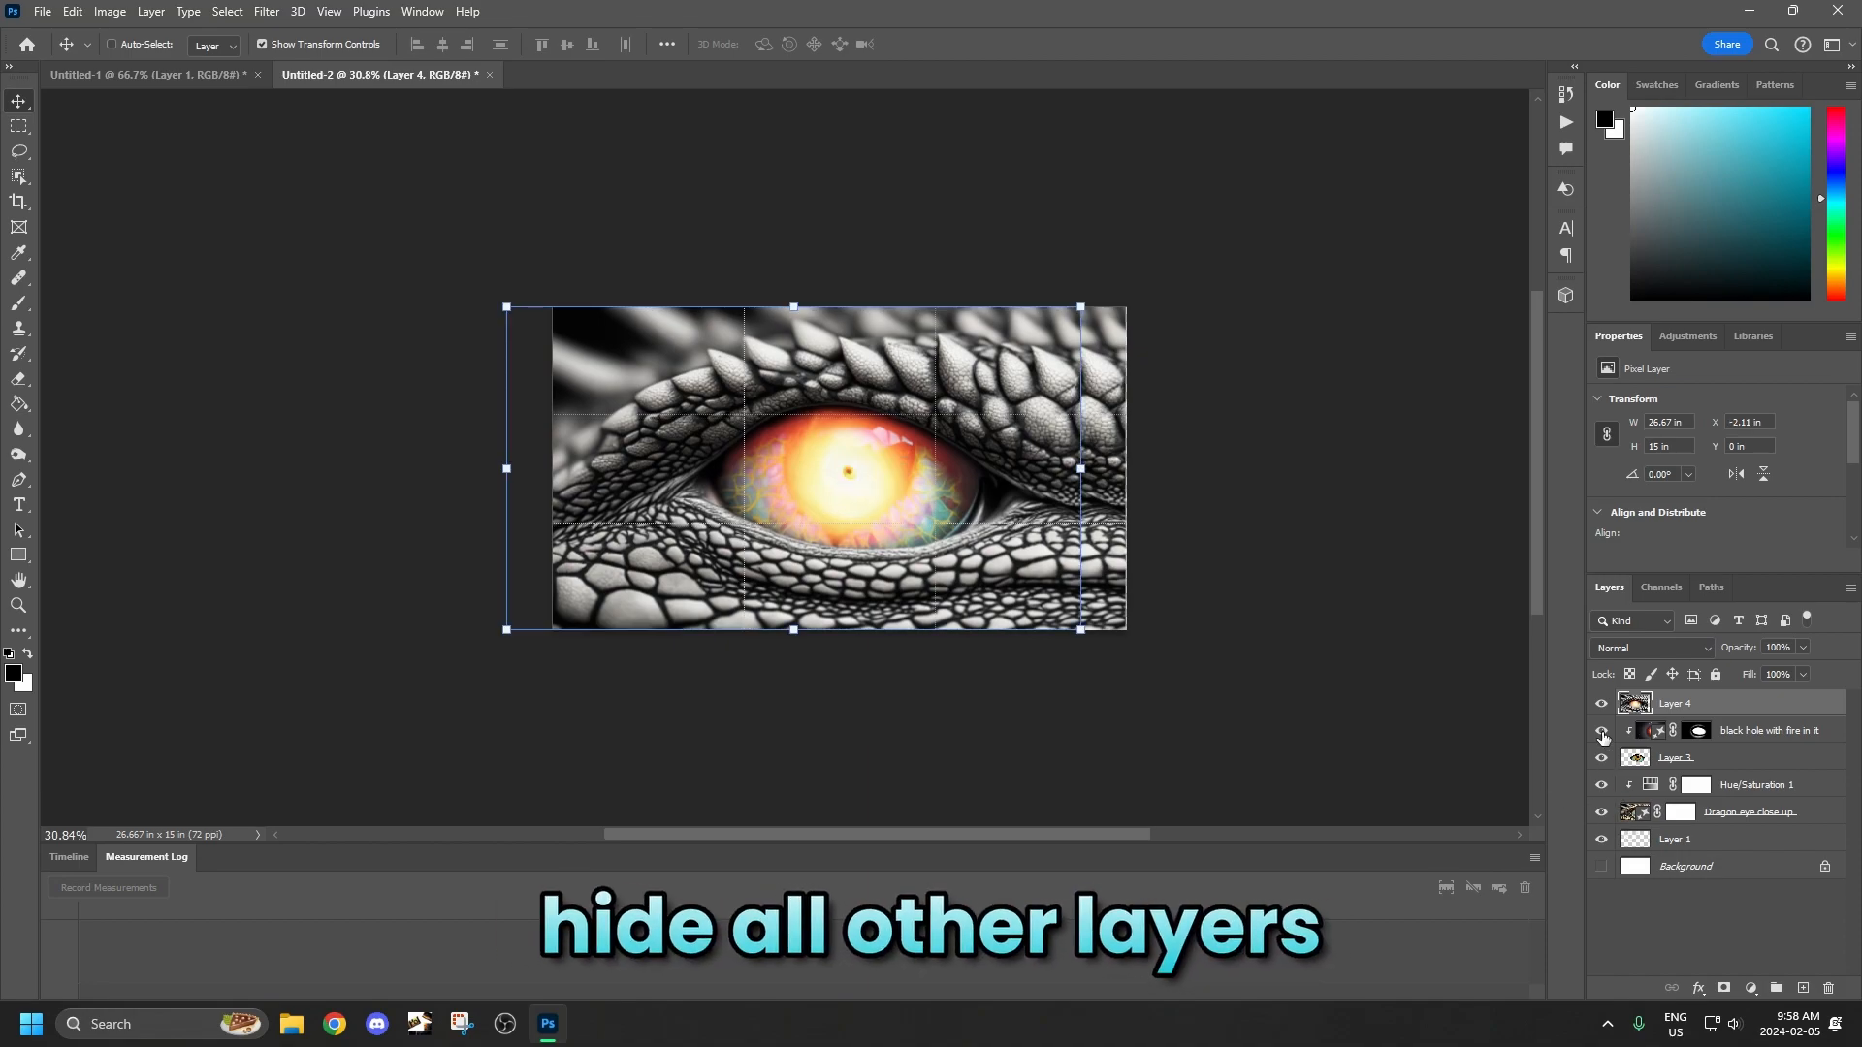
Hide every layer except the merged Layer 4 and turn off Show Transform Controls.
left_click_drag(1604, 788, 1602, 840)
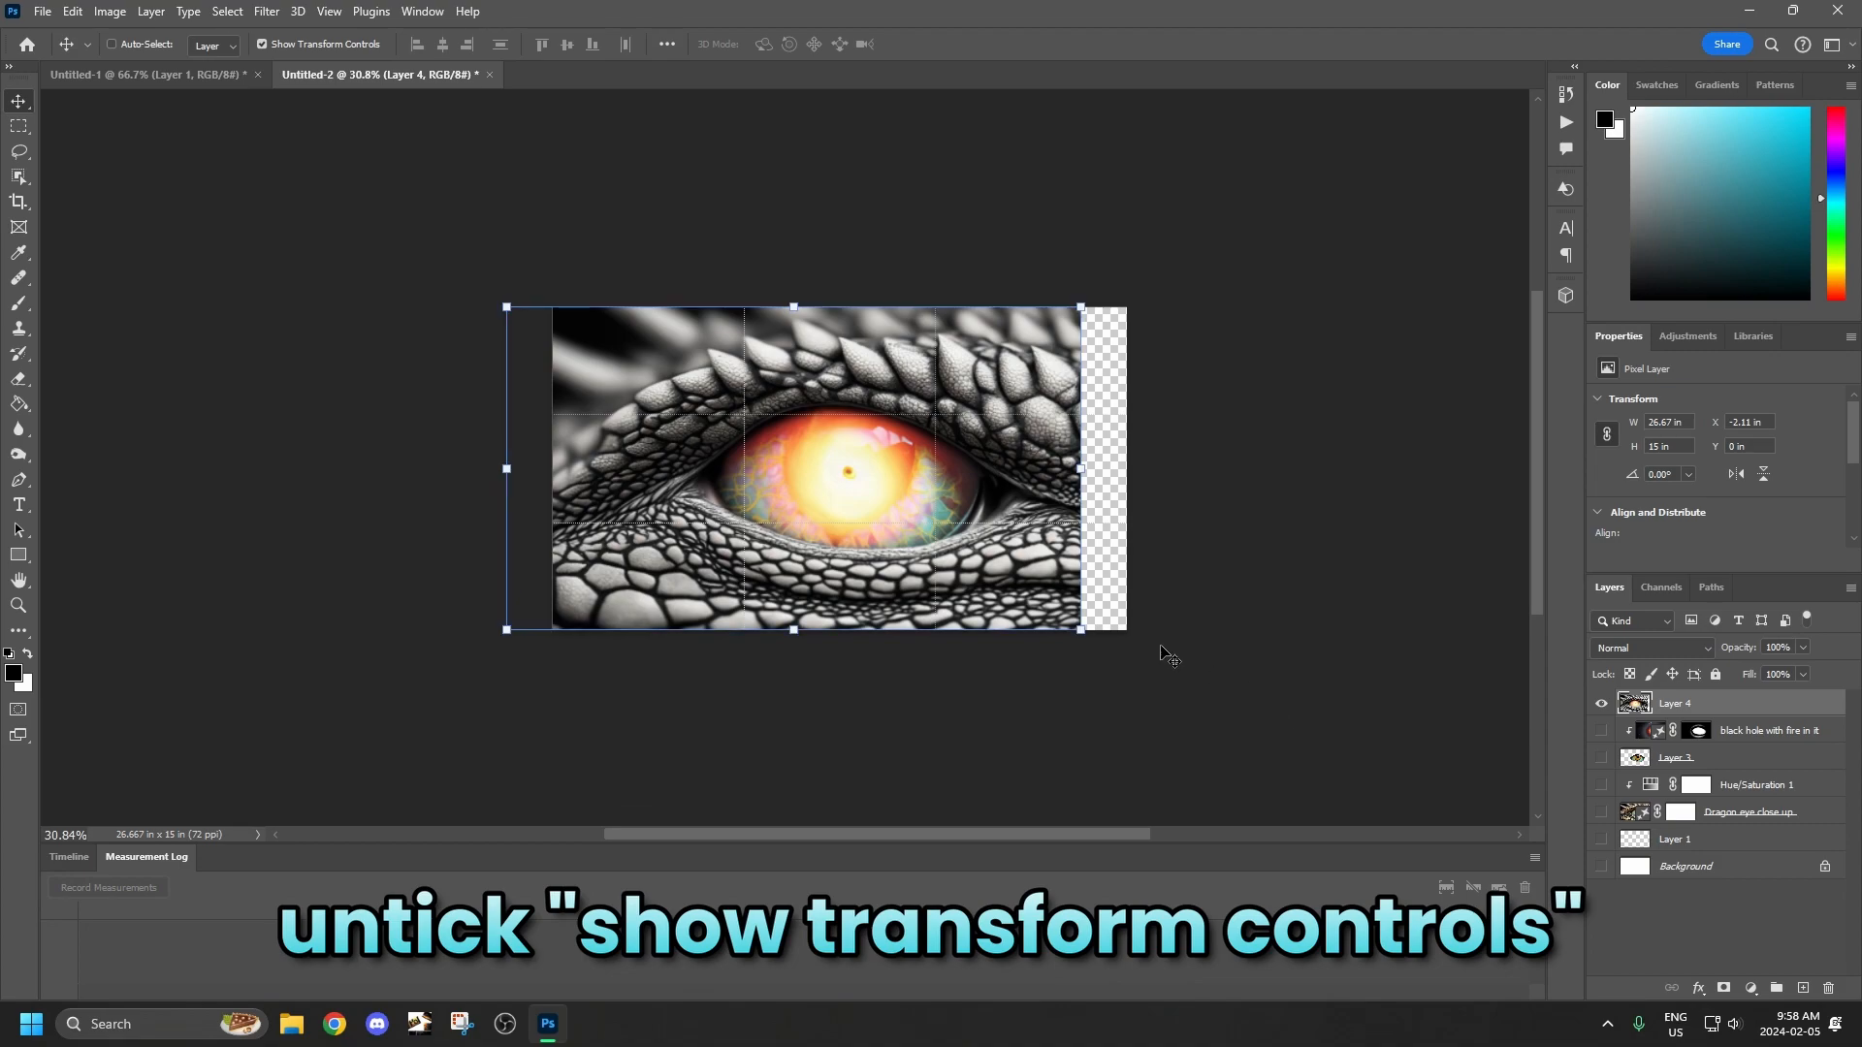
left_click(261, 44)
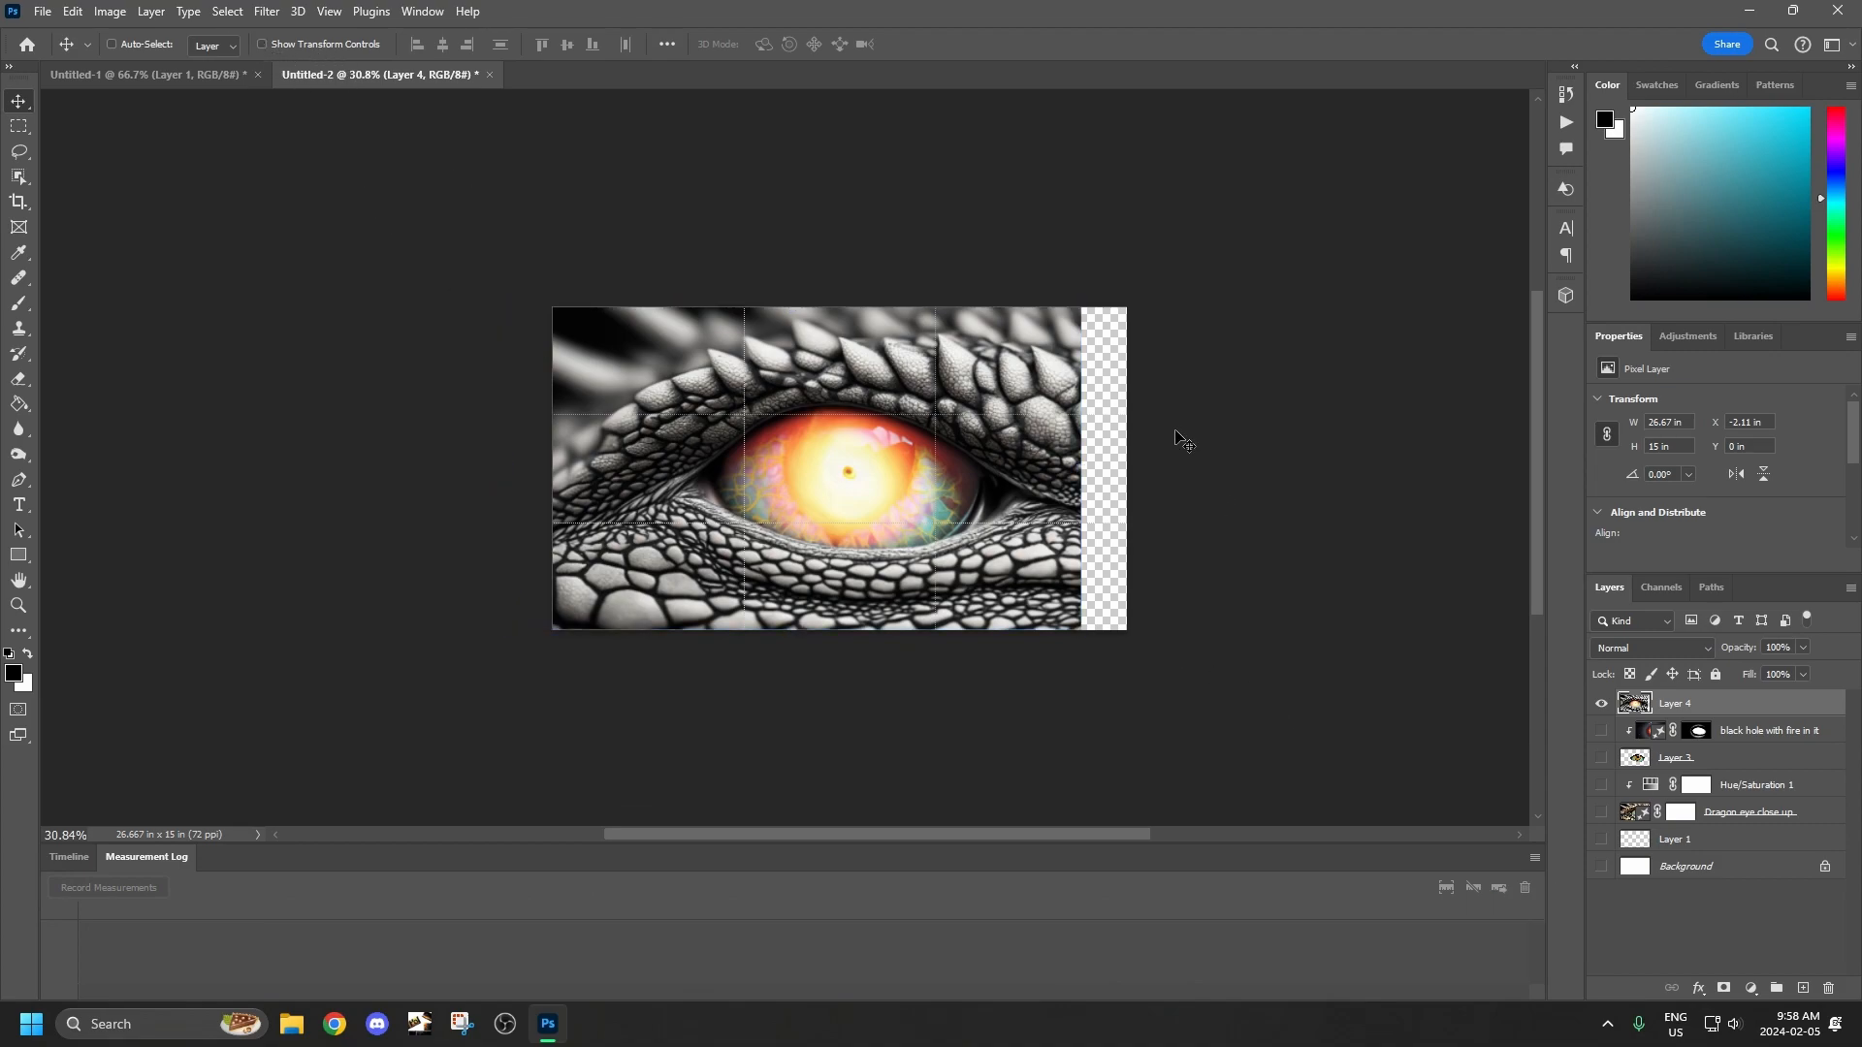
Draw a rectangular selection over the visible image and invert it to select the transparent strip at the canvas edge.
left_click(19, 125)
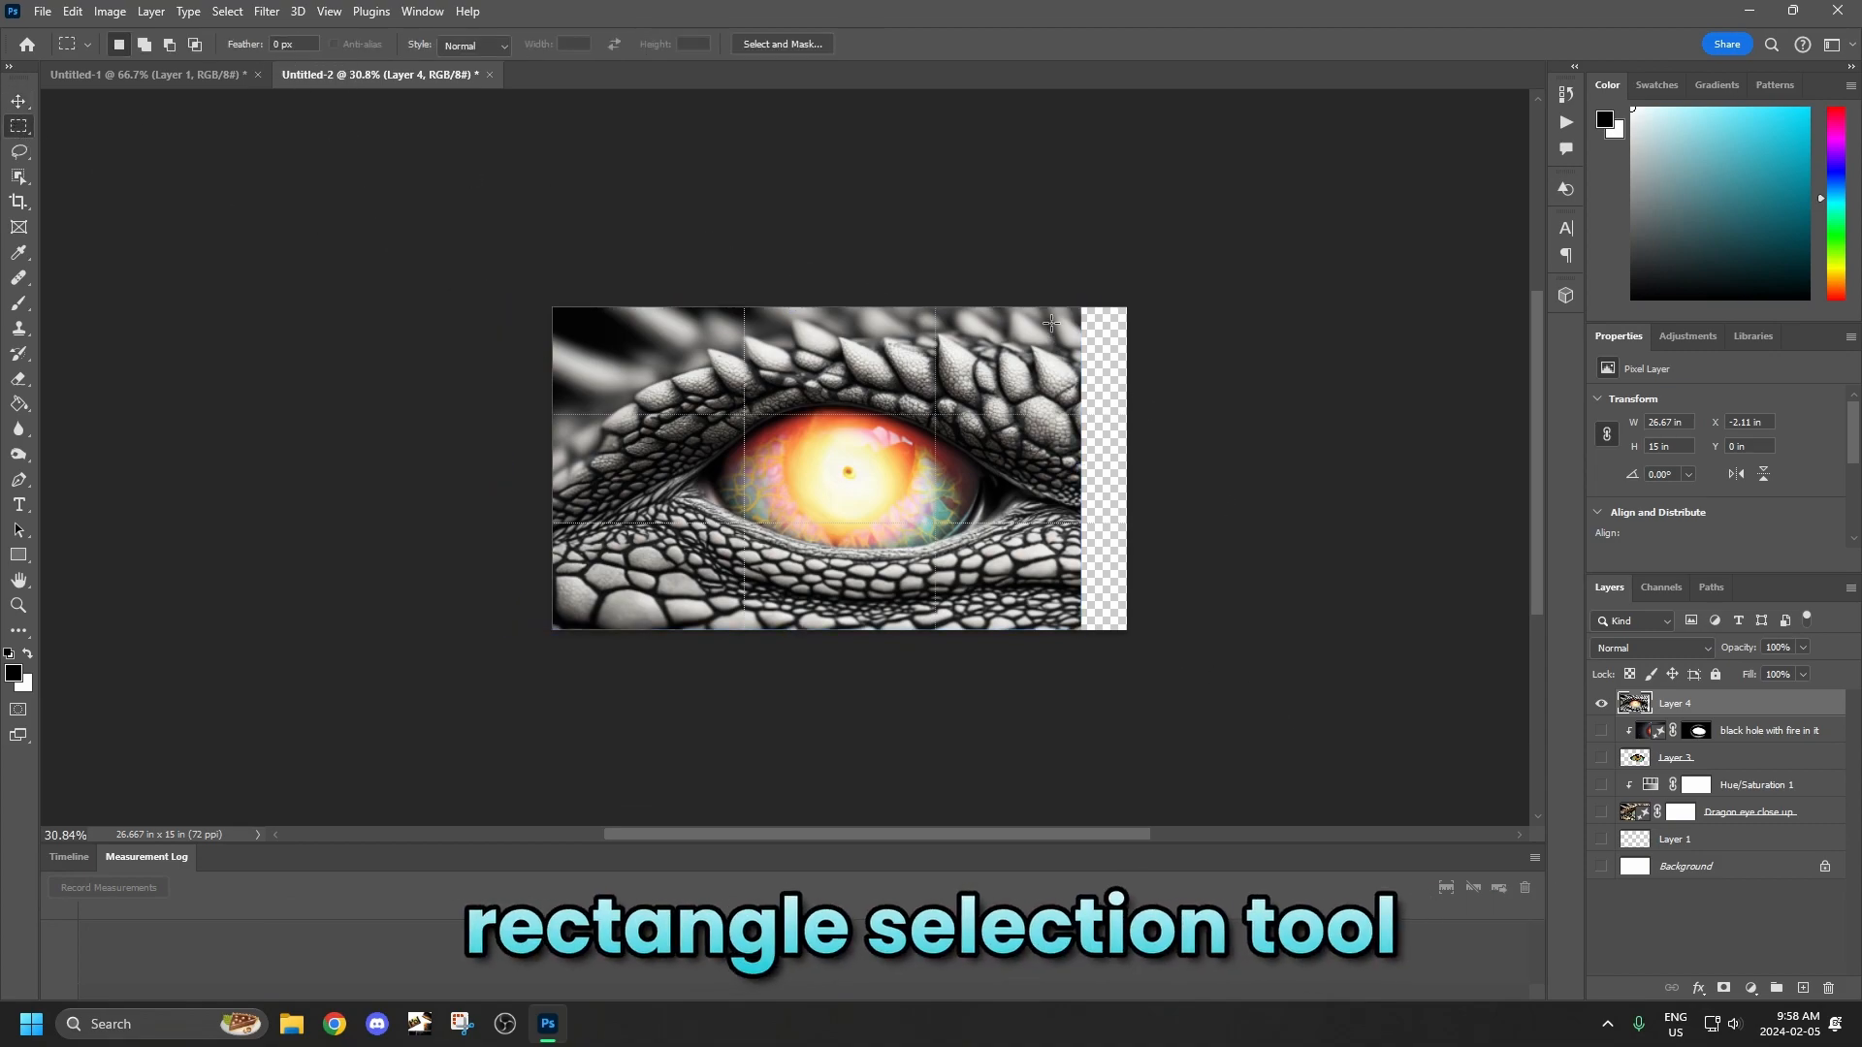
left_click_drag(1074, 307, 432, 637)
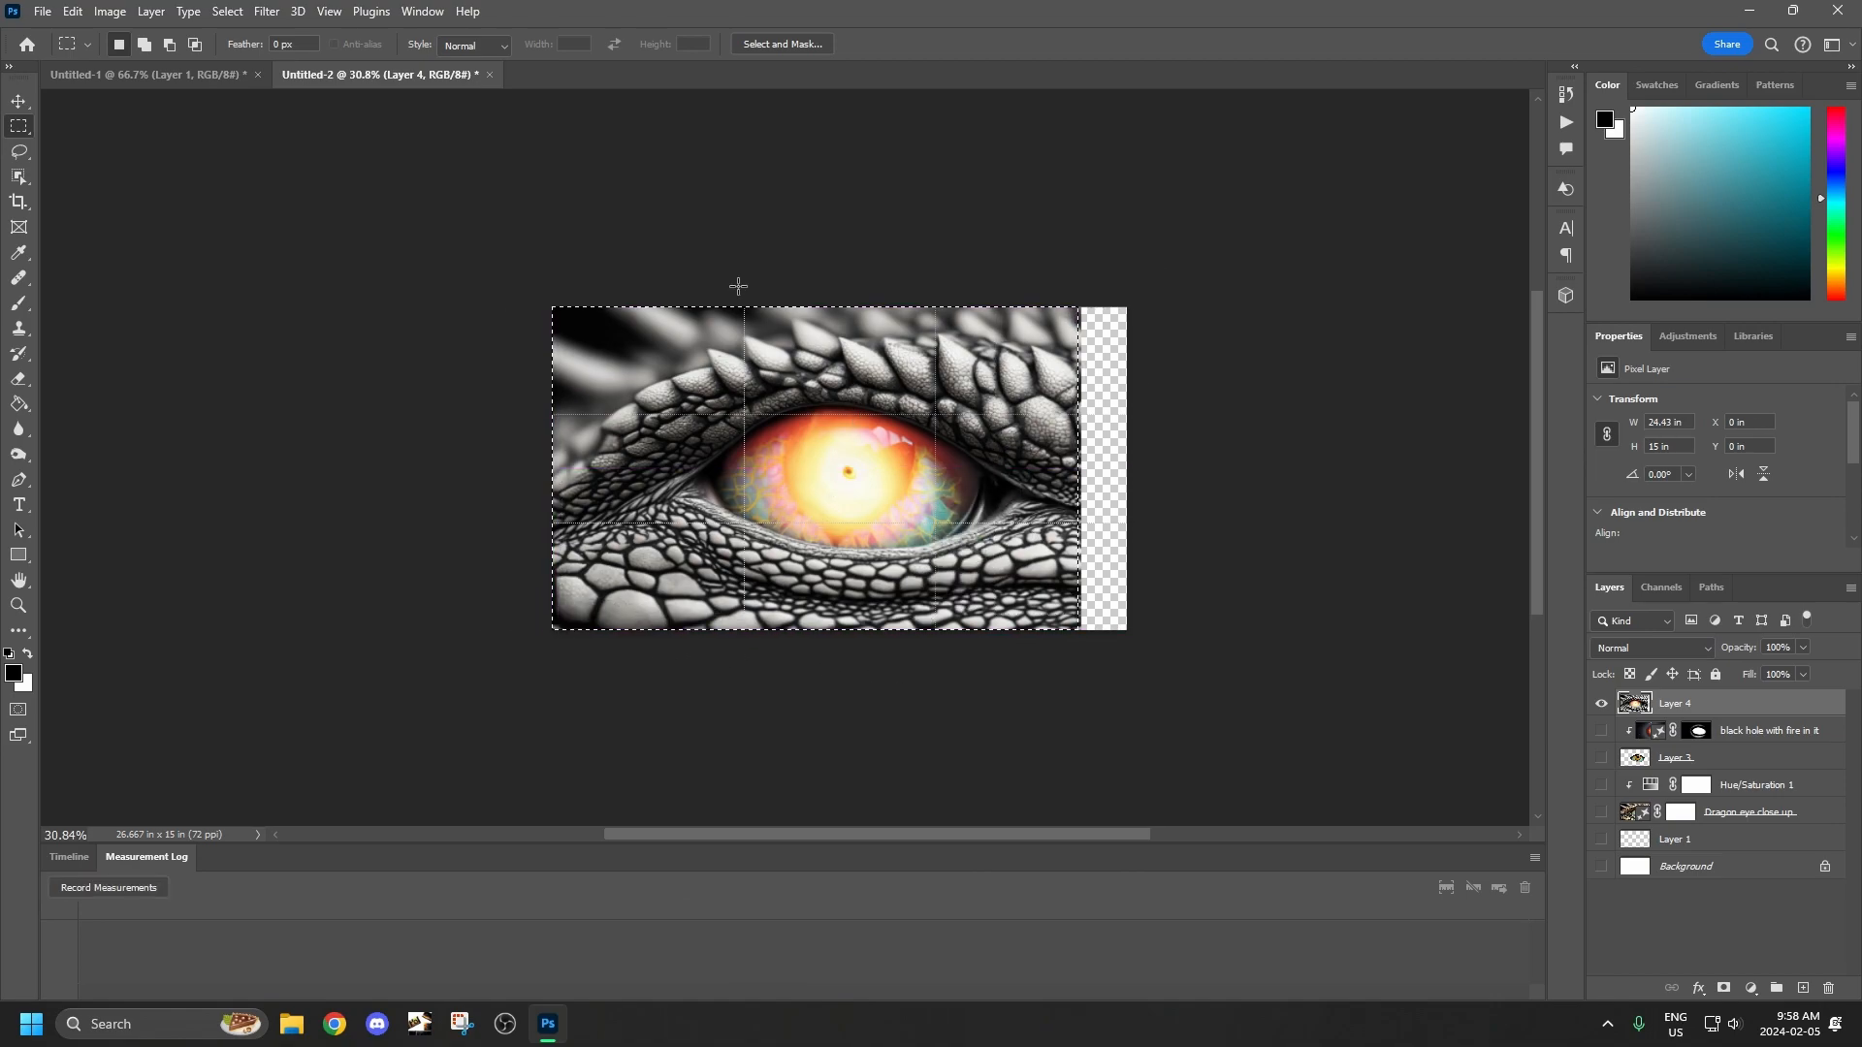
left_click(229, 11)
left_click(243, 90)
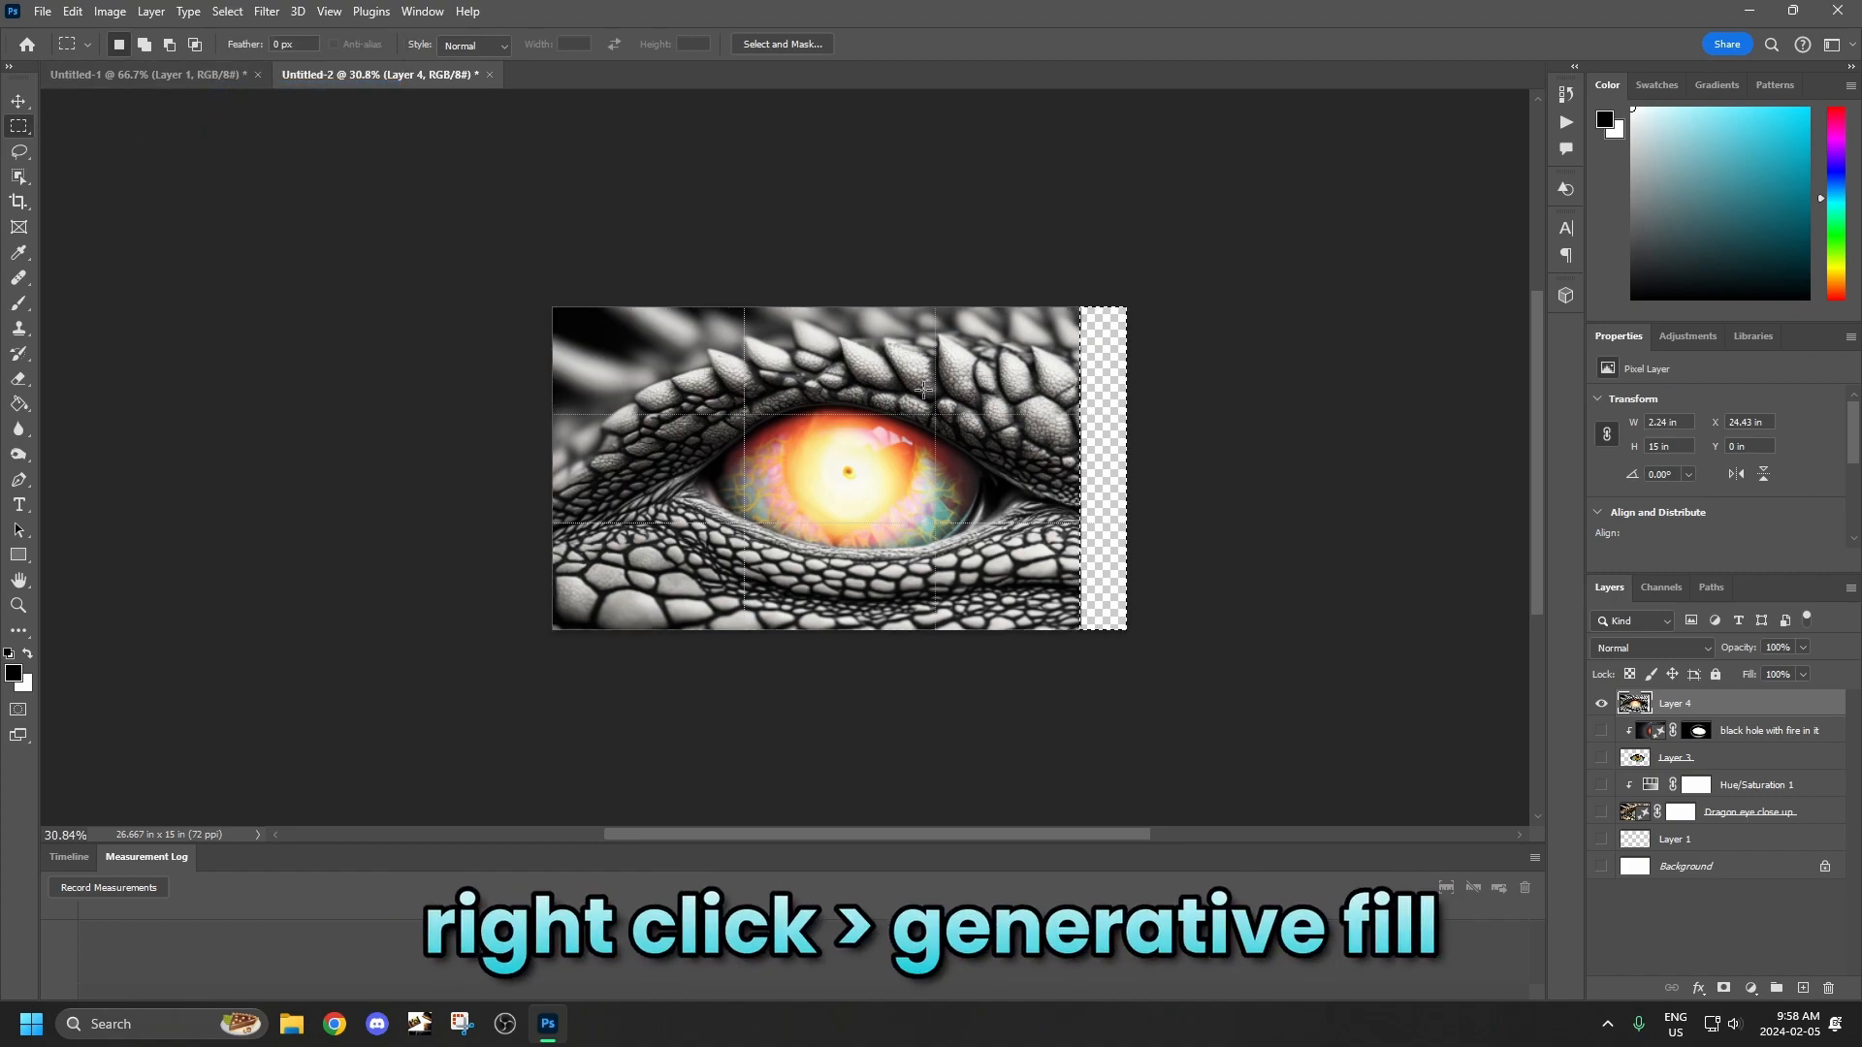
Fill the selected transparent strip beside the dragon eye using Generative Fill with an empty prompt.
right_click(1110, 394)
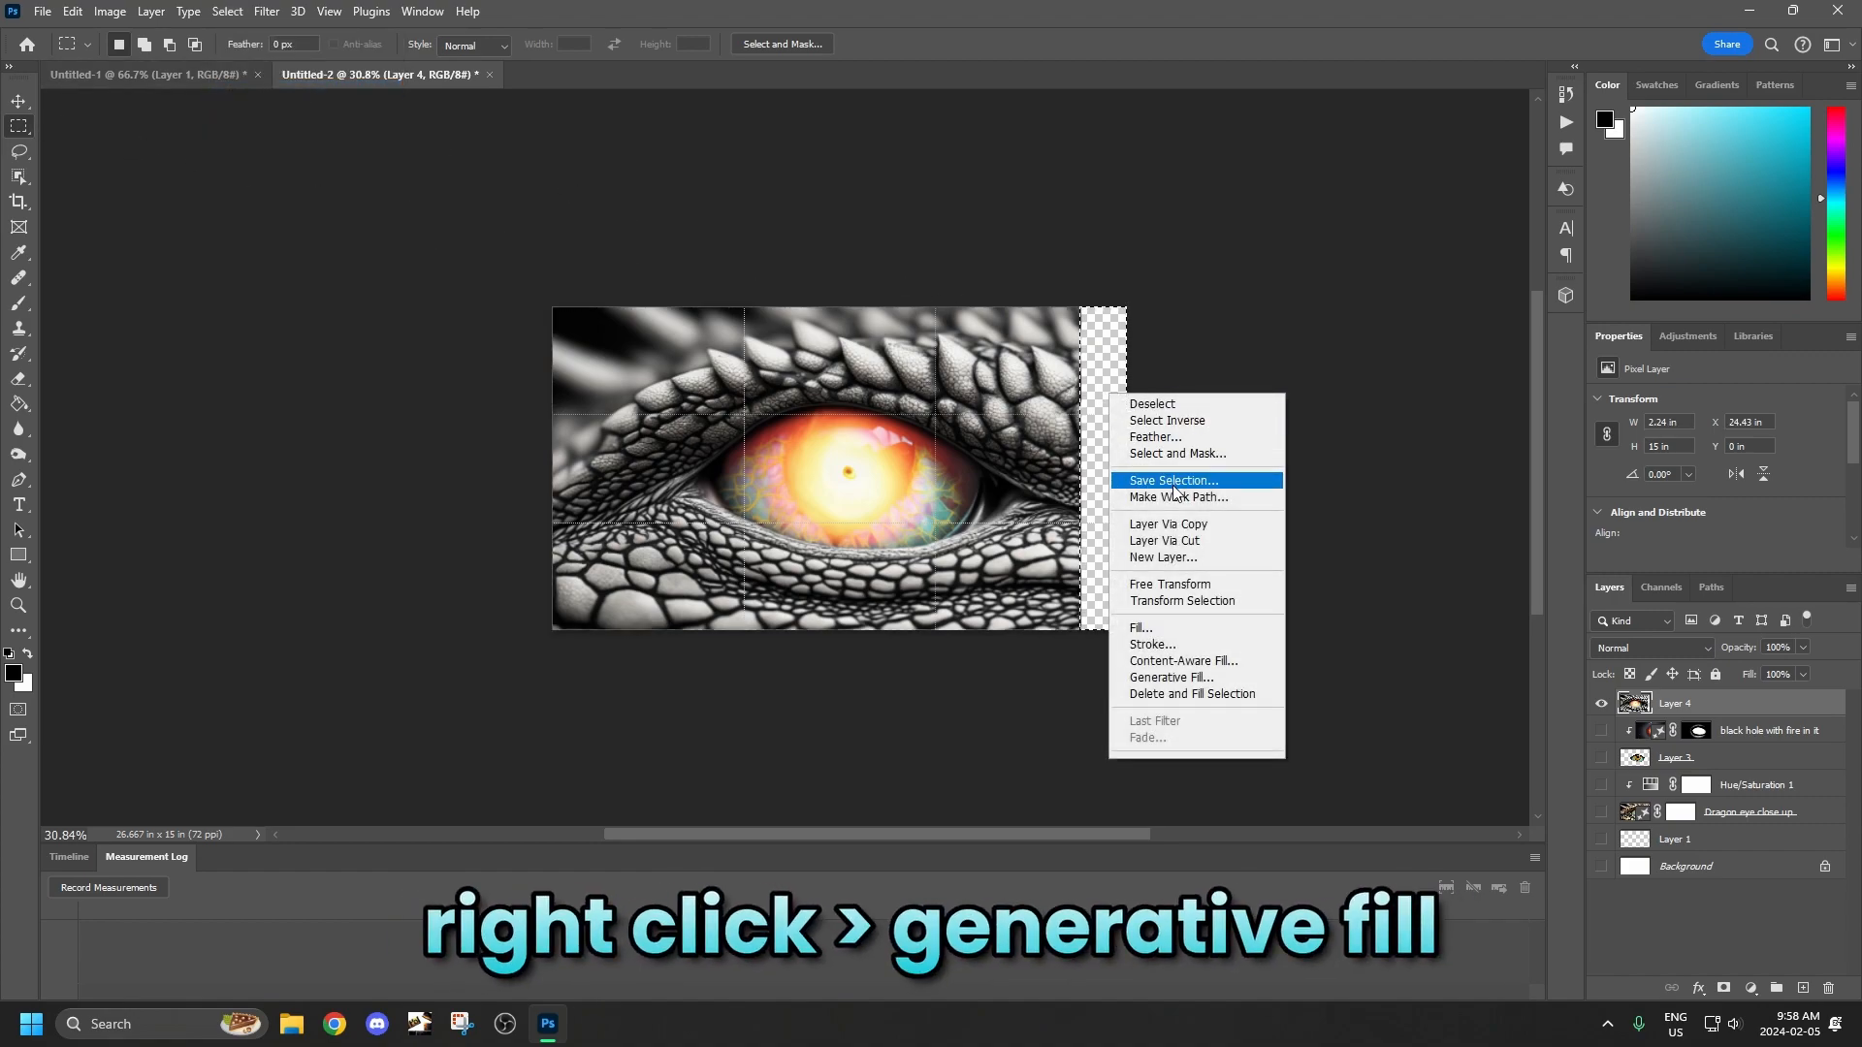
left_click(1192, 676)
left_click(965, 403)
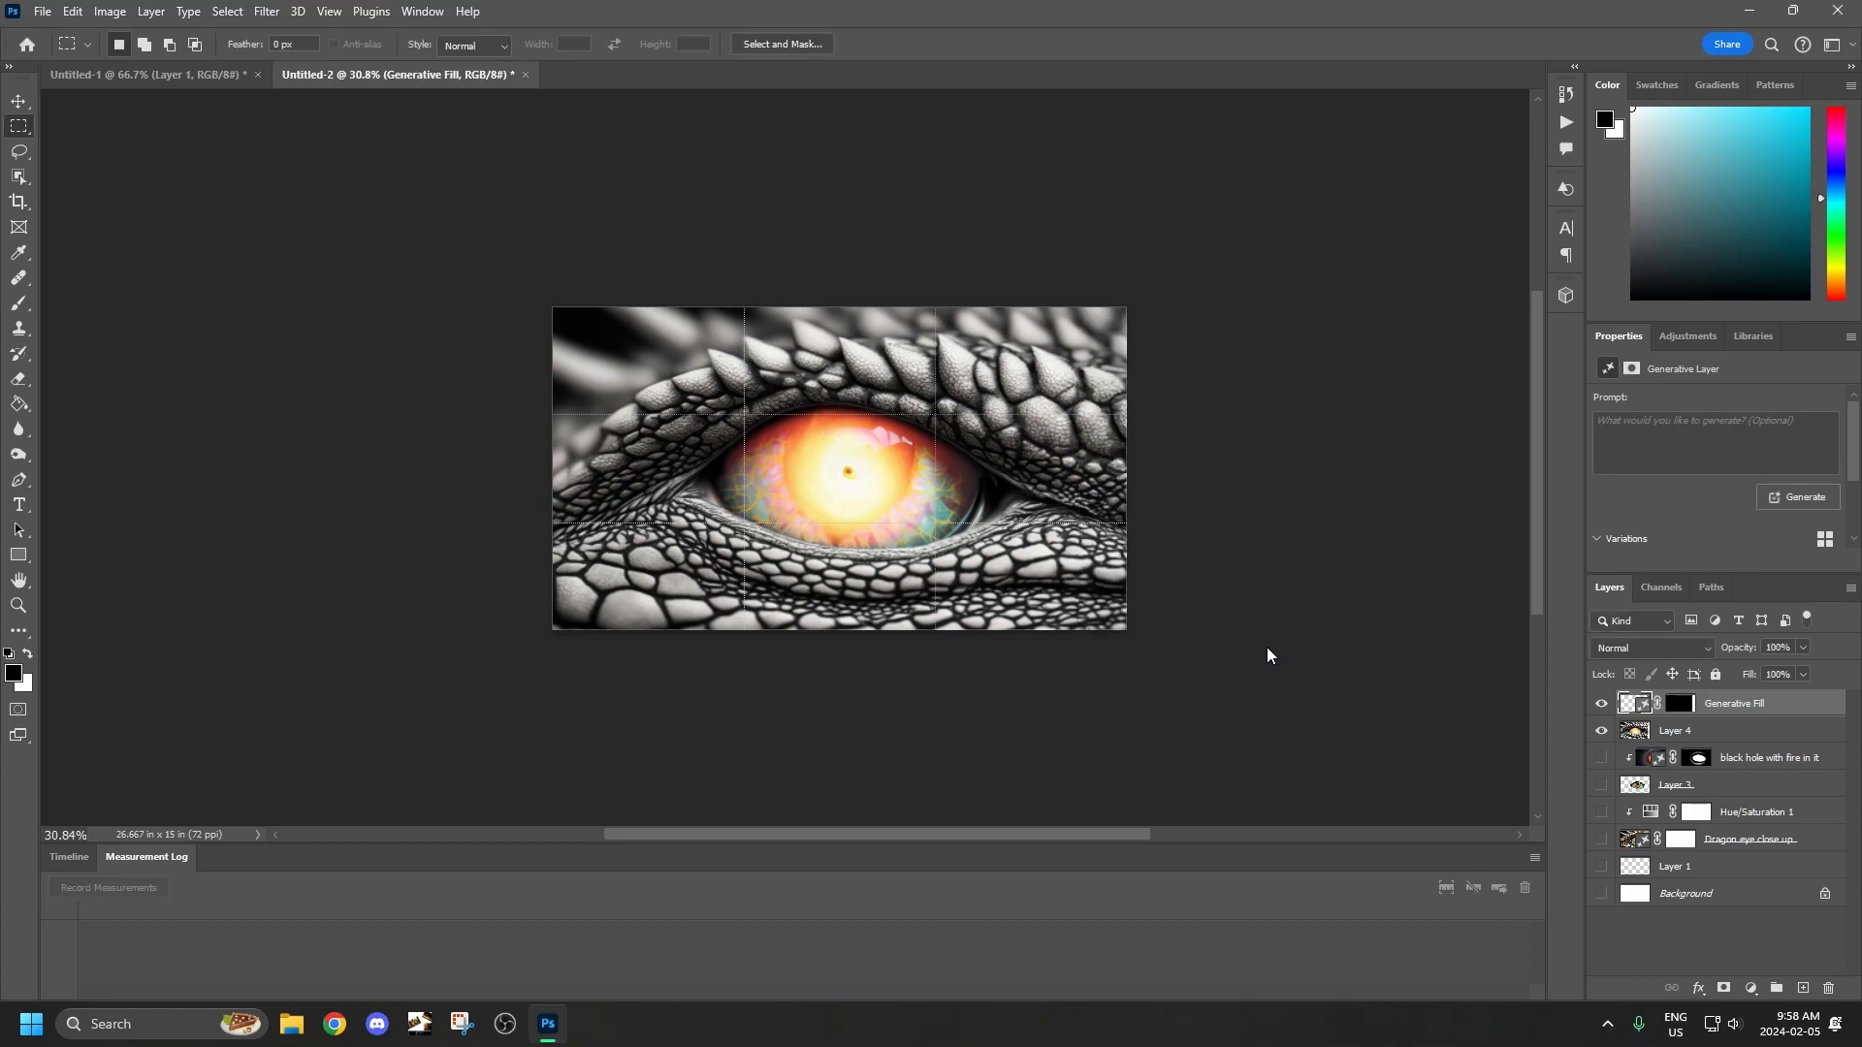
Compare the generated variations for the filled strip and keep the second one.
scroll(1726, 489, "down", 2)
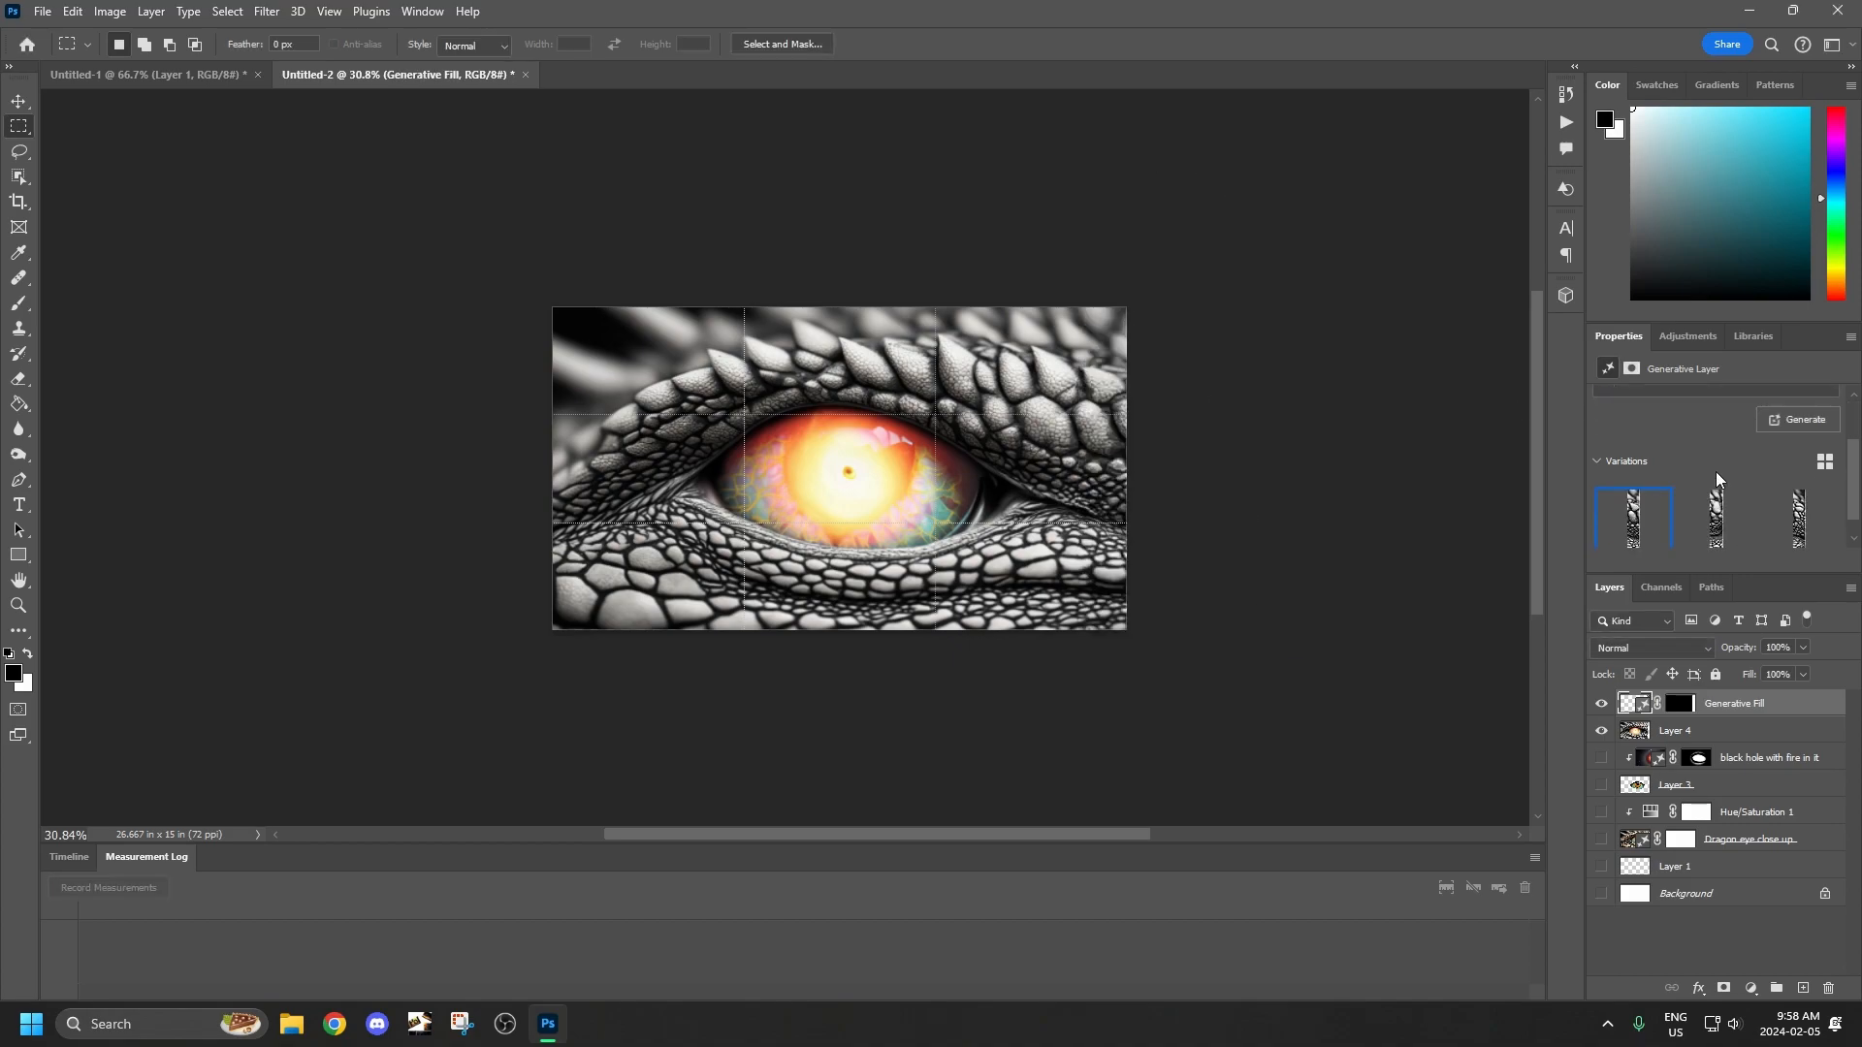
left_click(1715, 500)
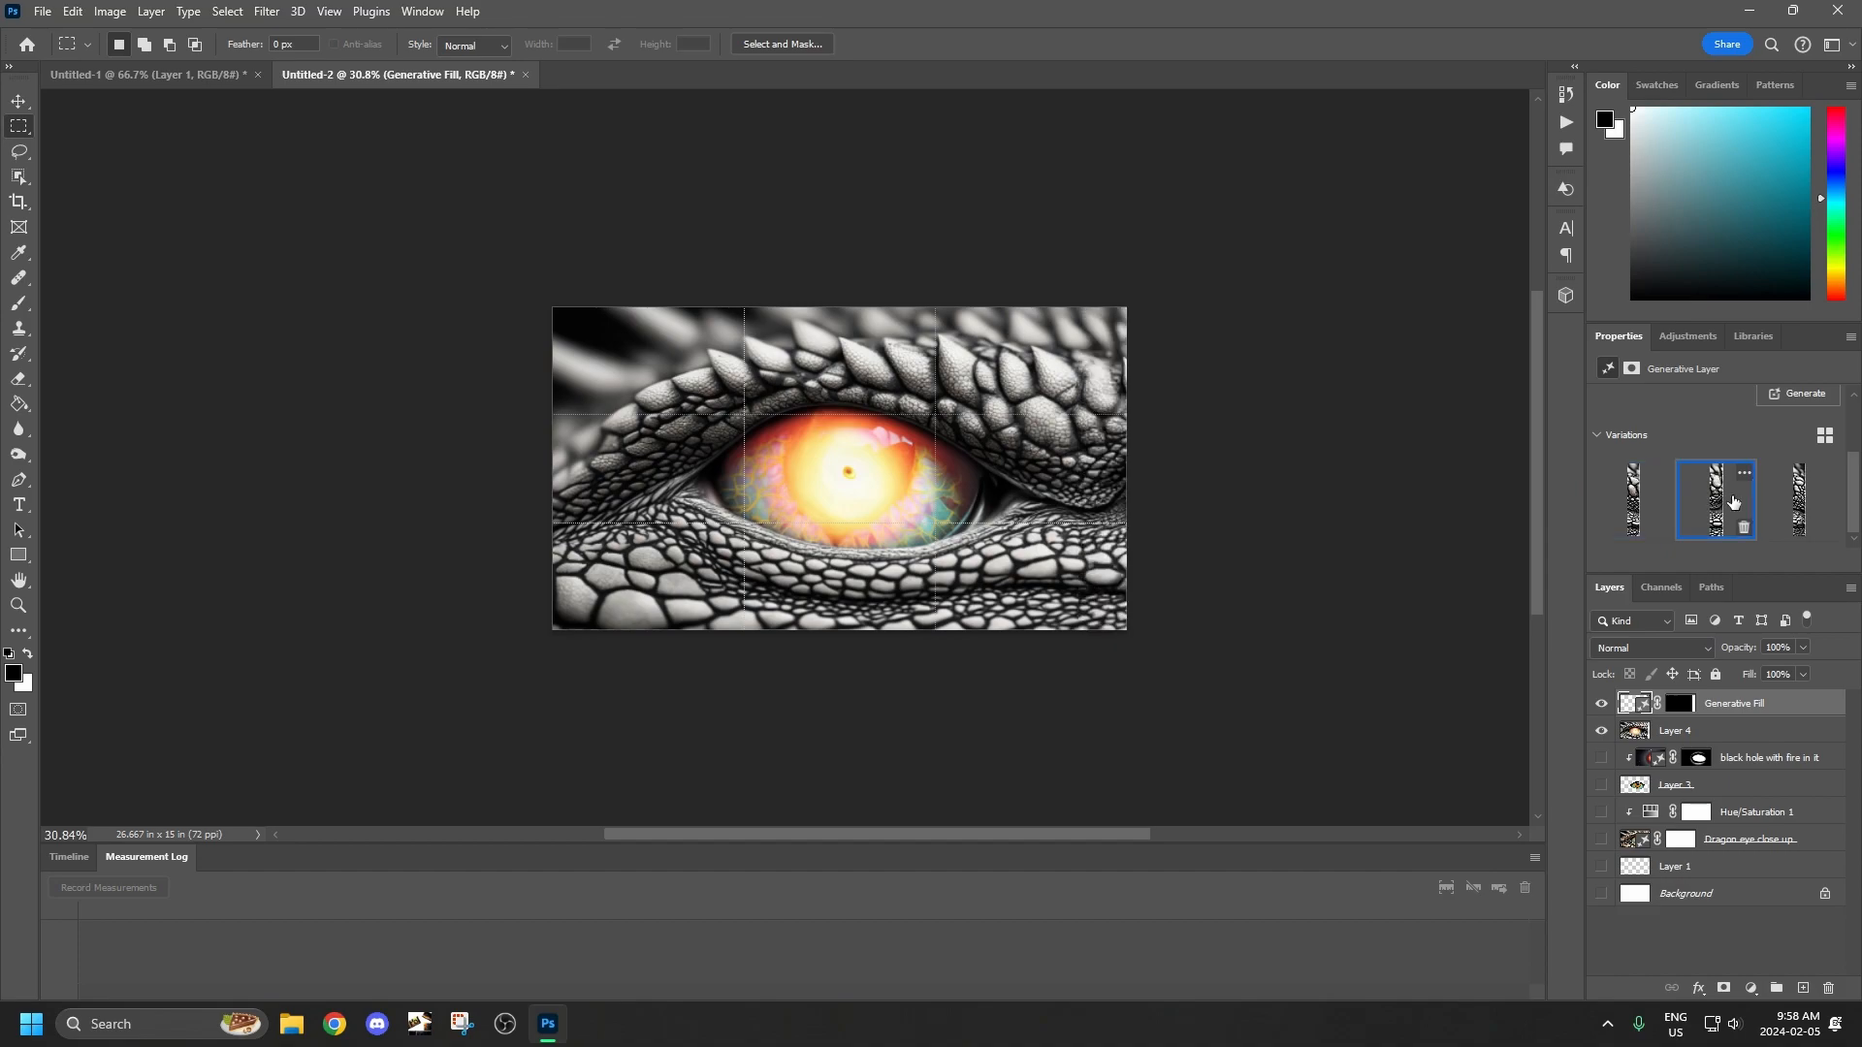
left_click(1790, 501)
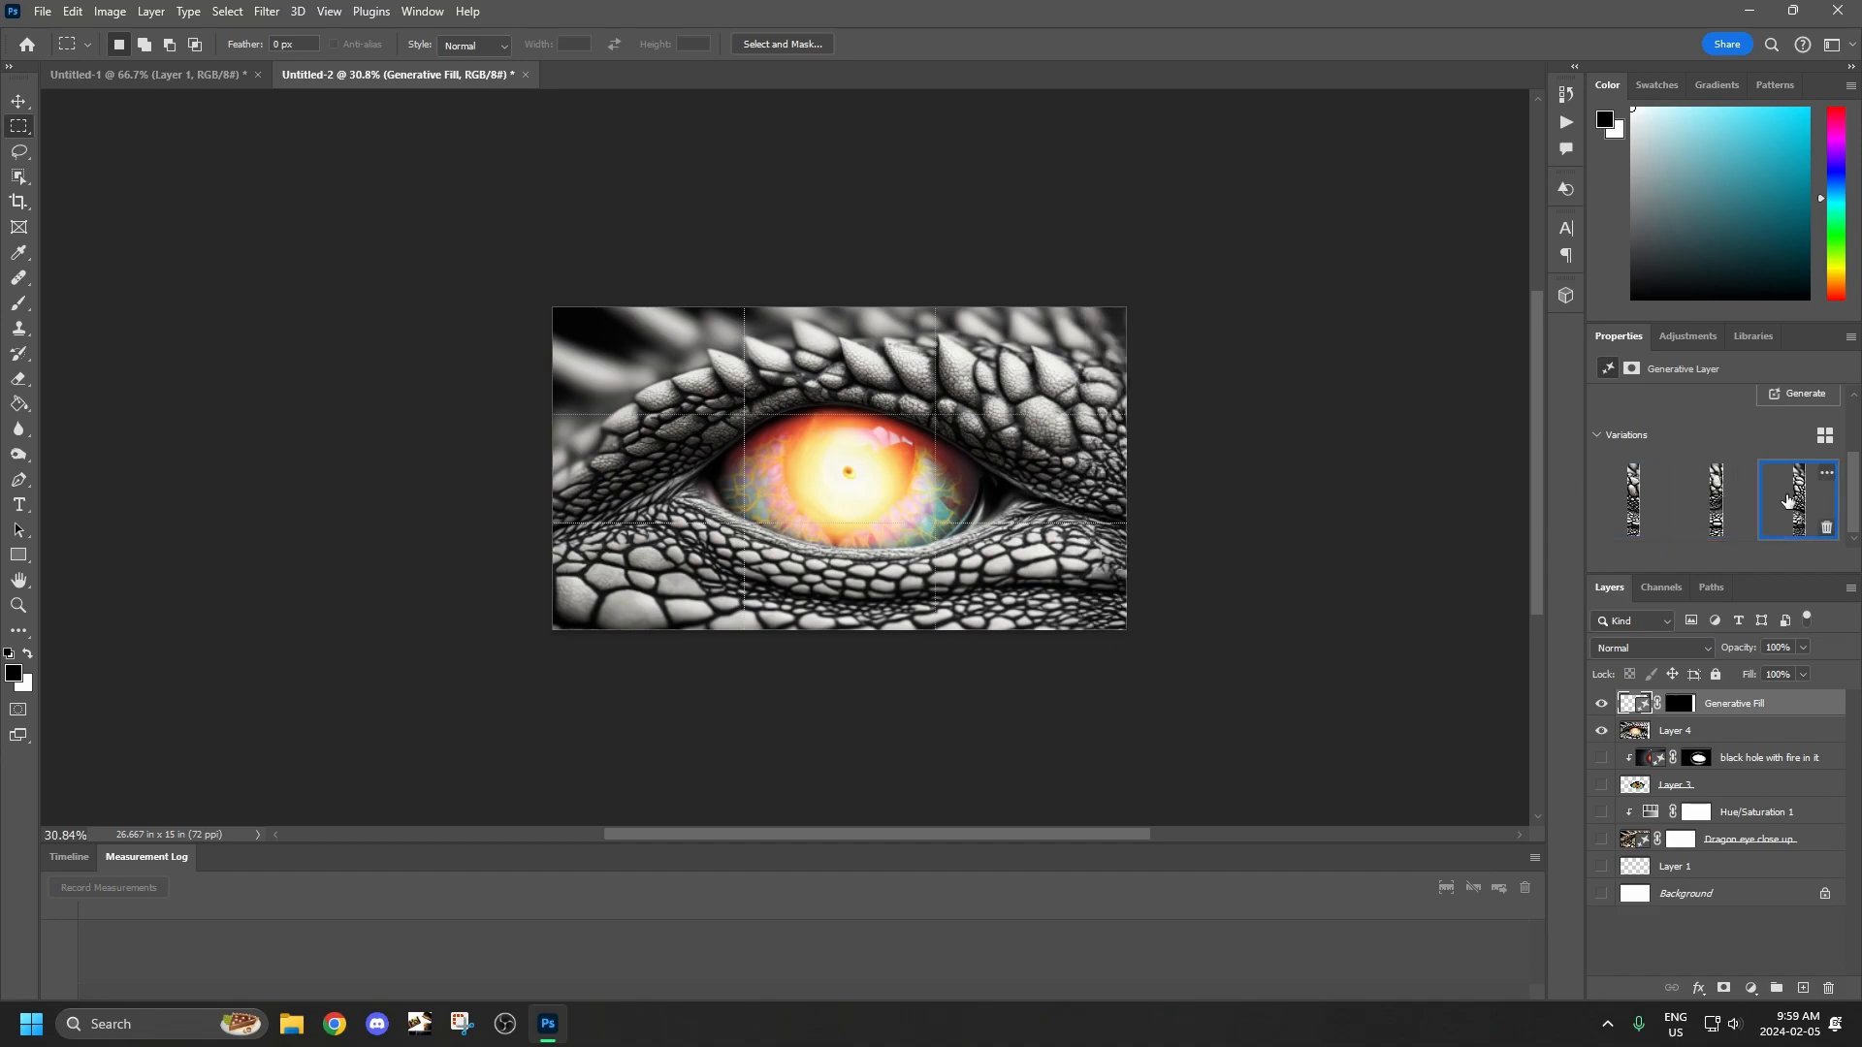
left_click(1716, 501)
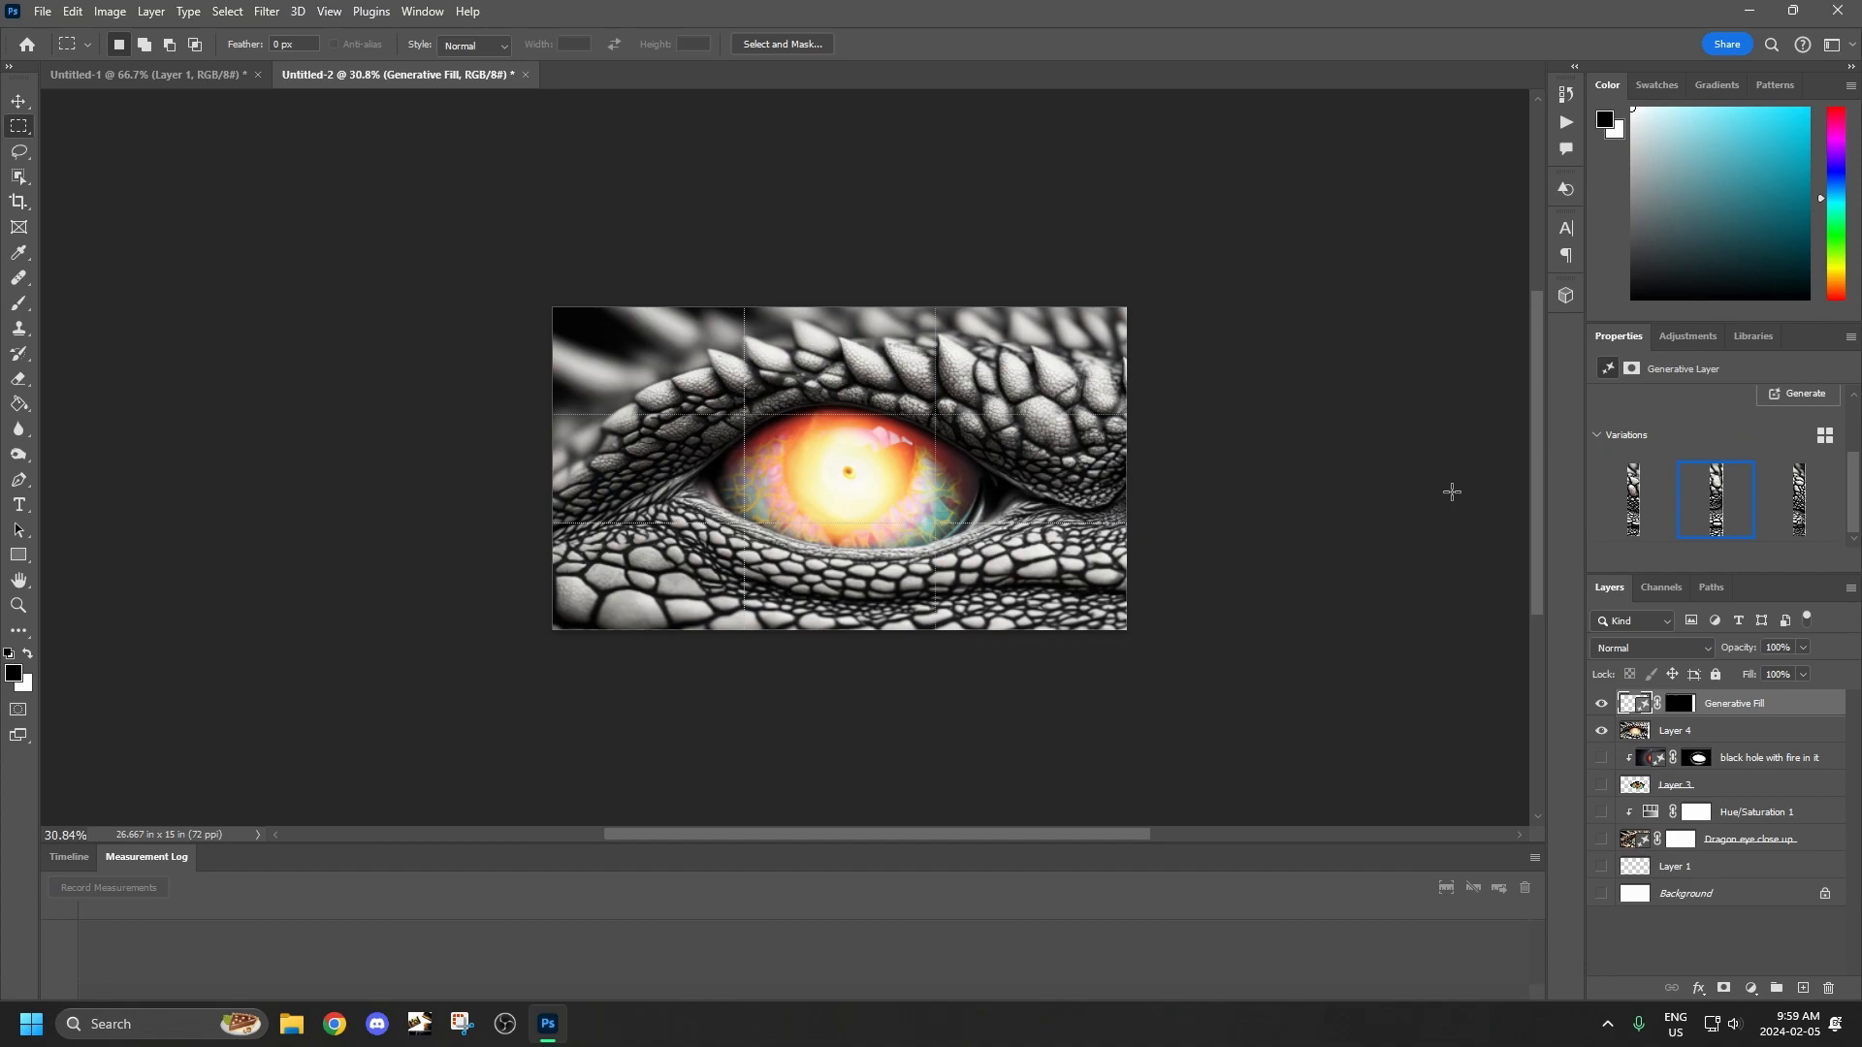
Hide the grid overlay on the dragon eye canvas.
left_click(329, 10)
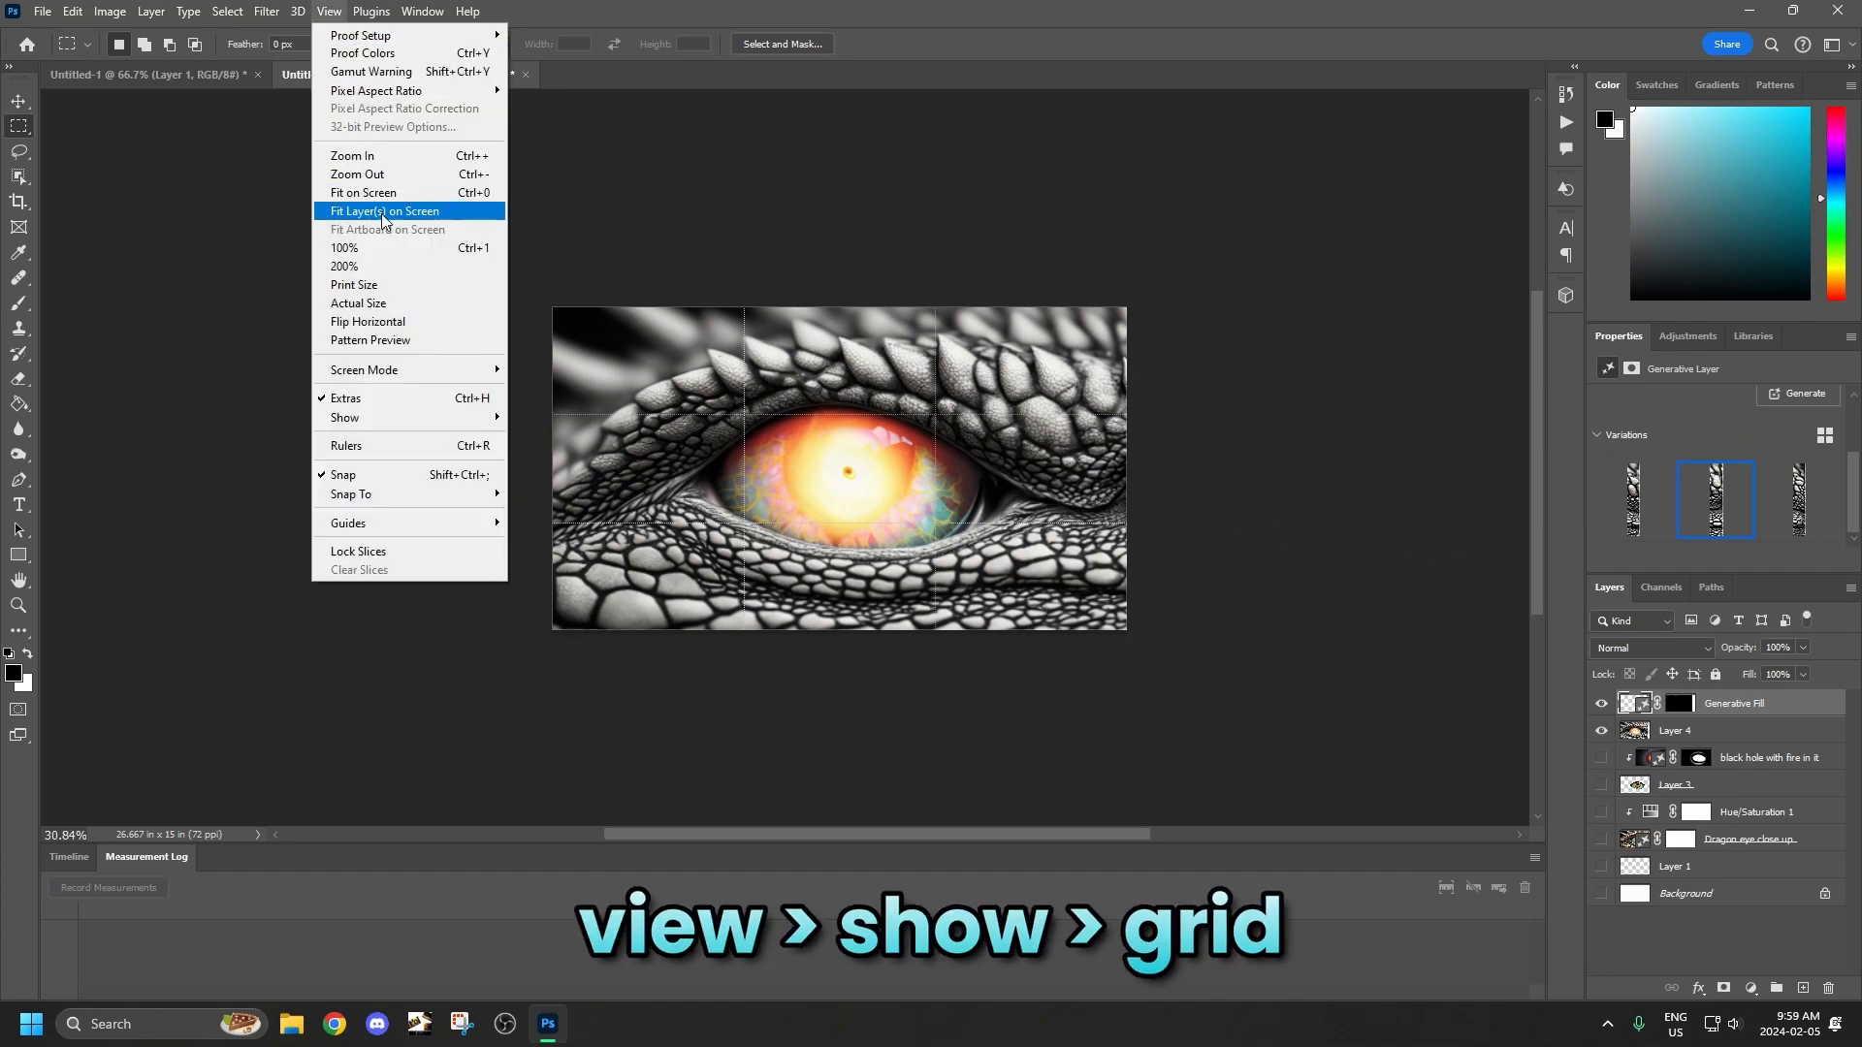
mouse_move(366, 419)
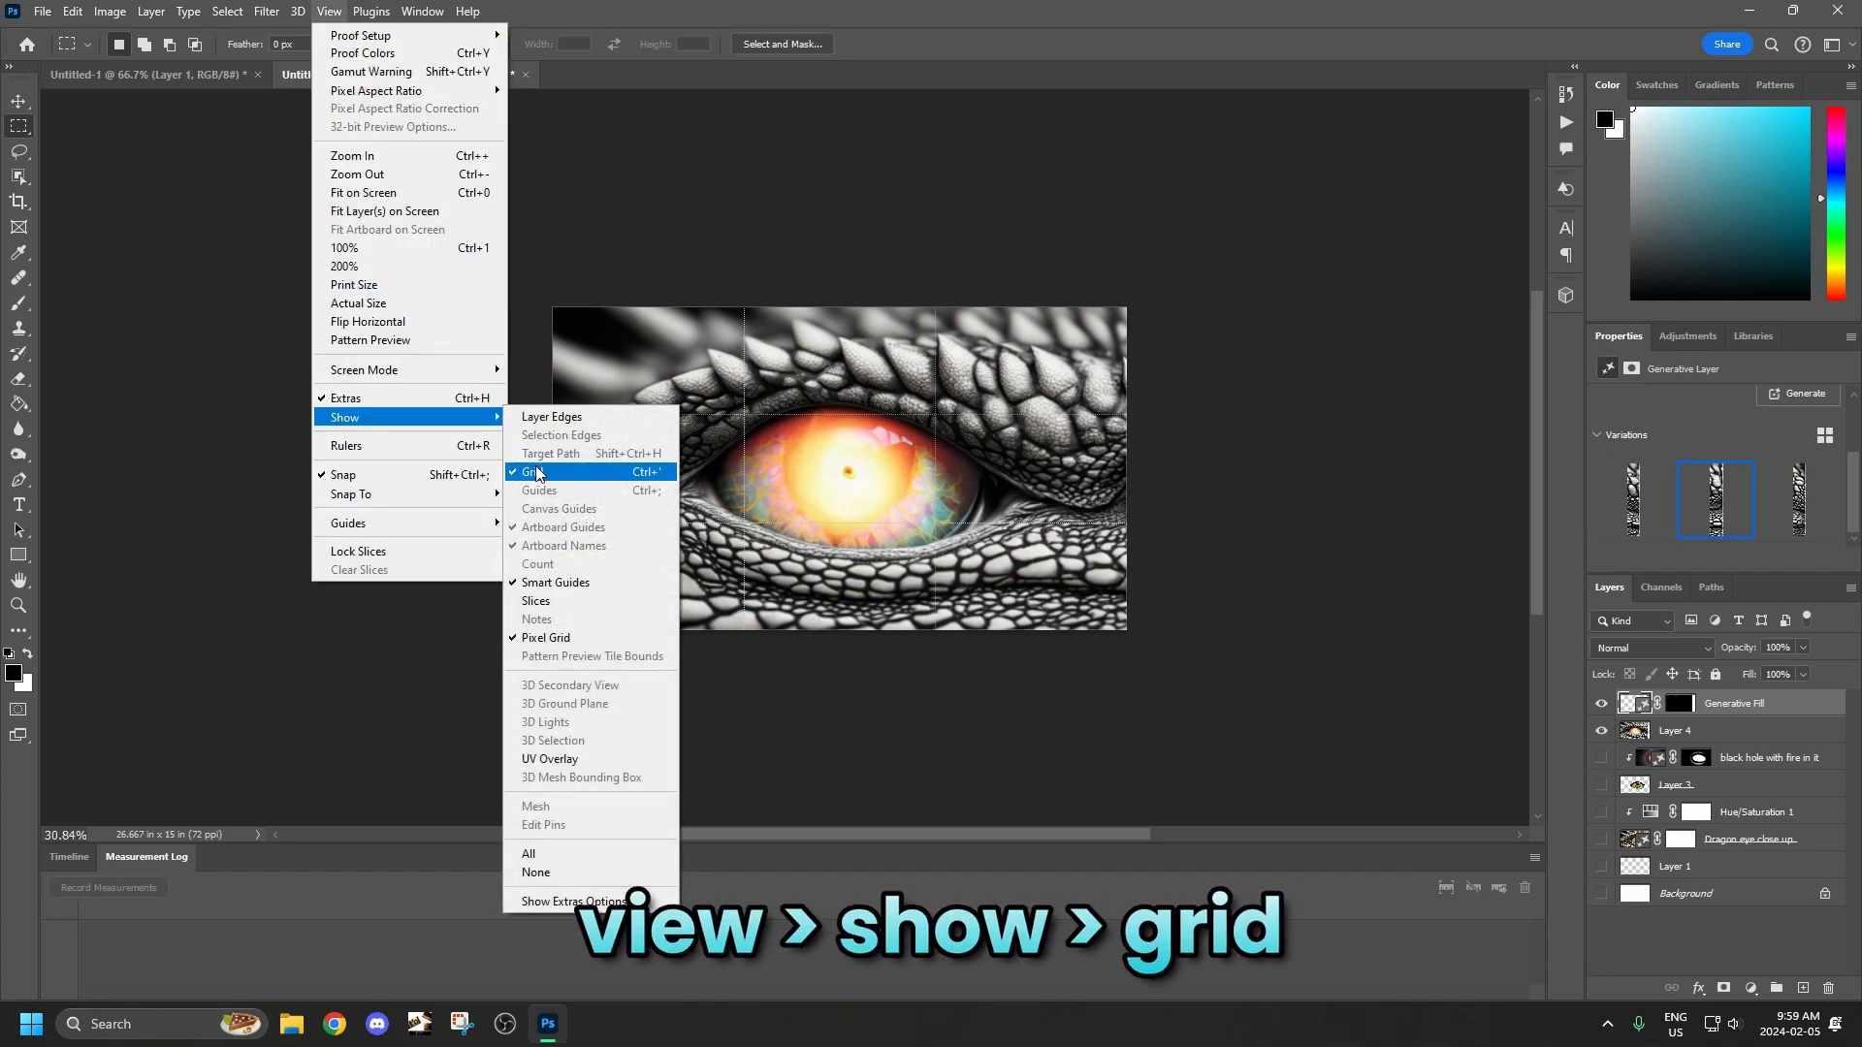
left_click(540, 470)
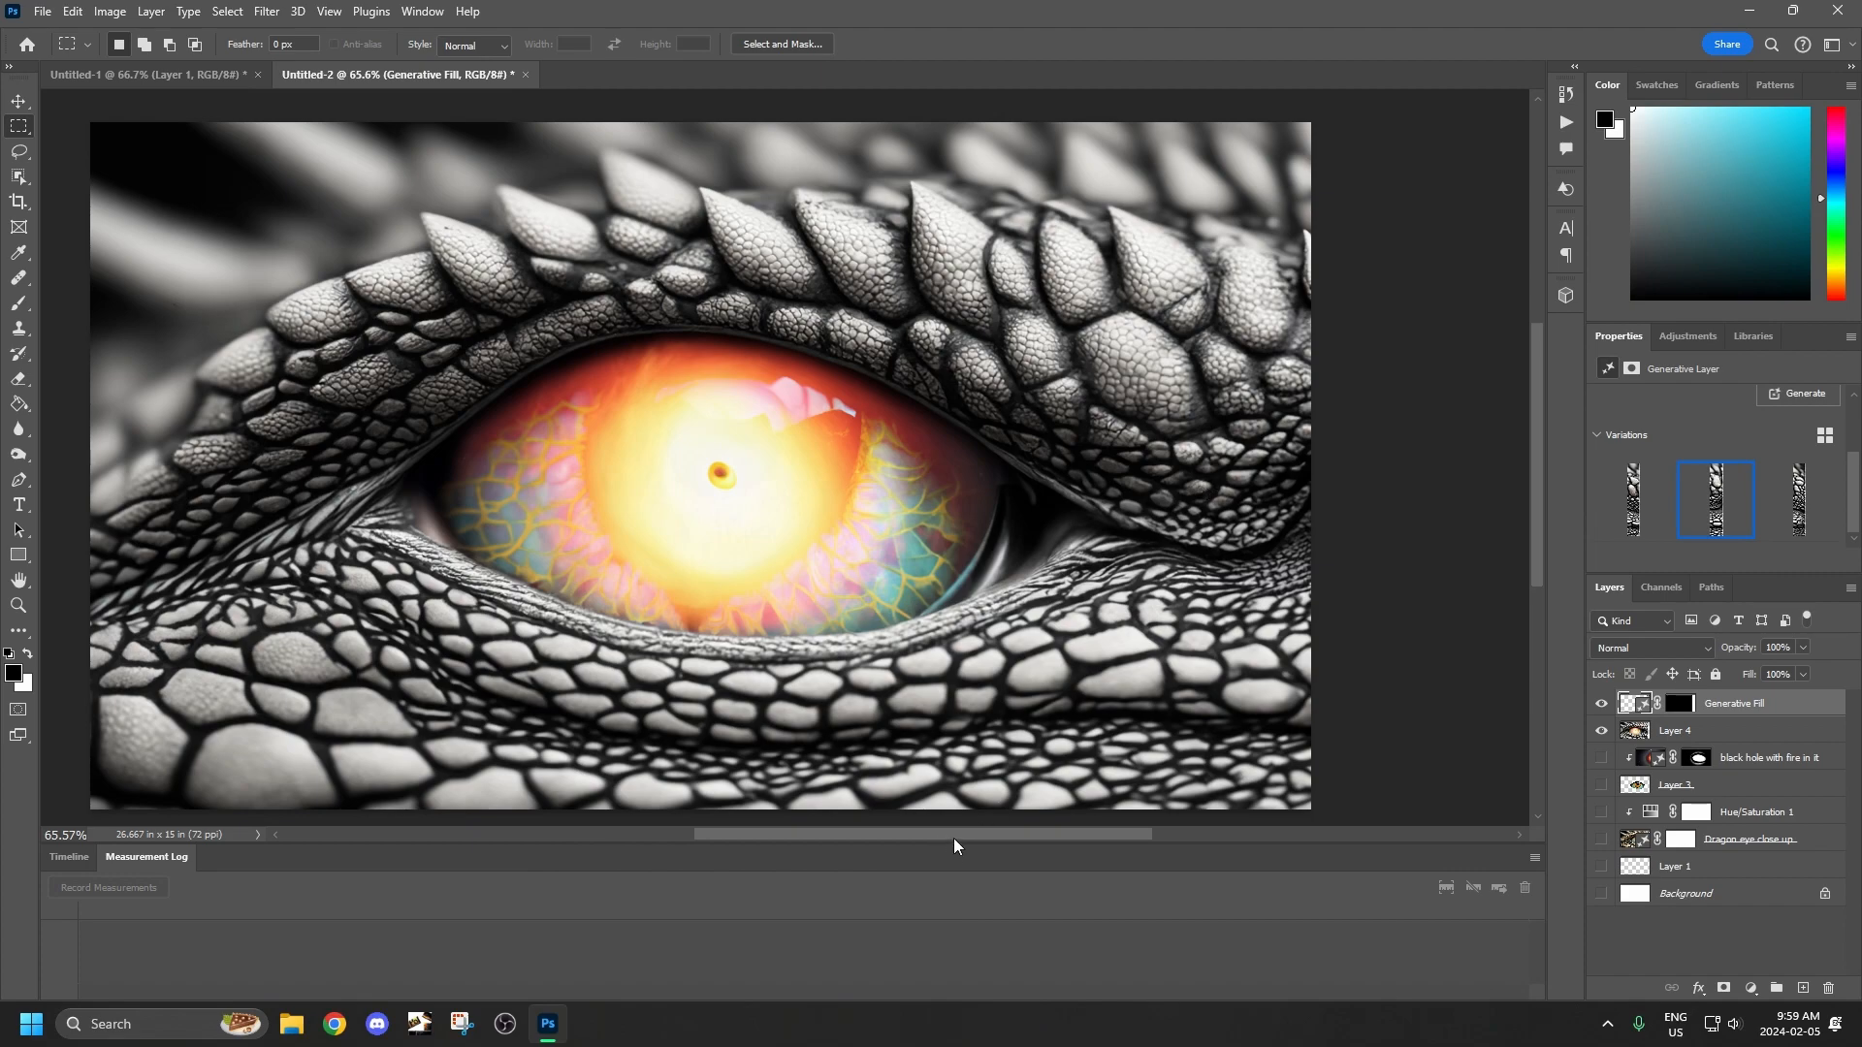
left_click_drag(953, 838, 916, 836)
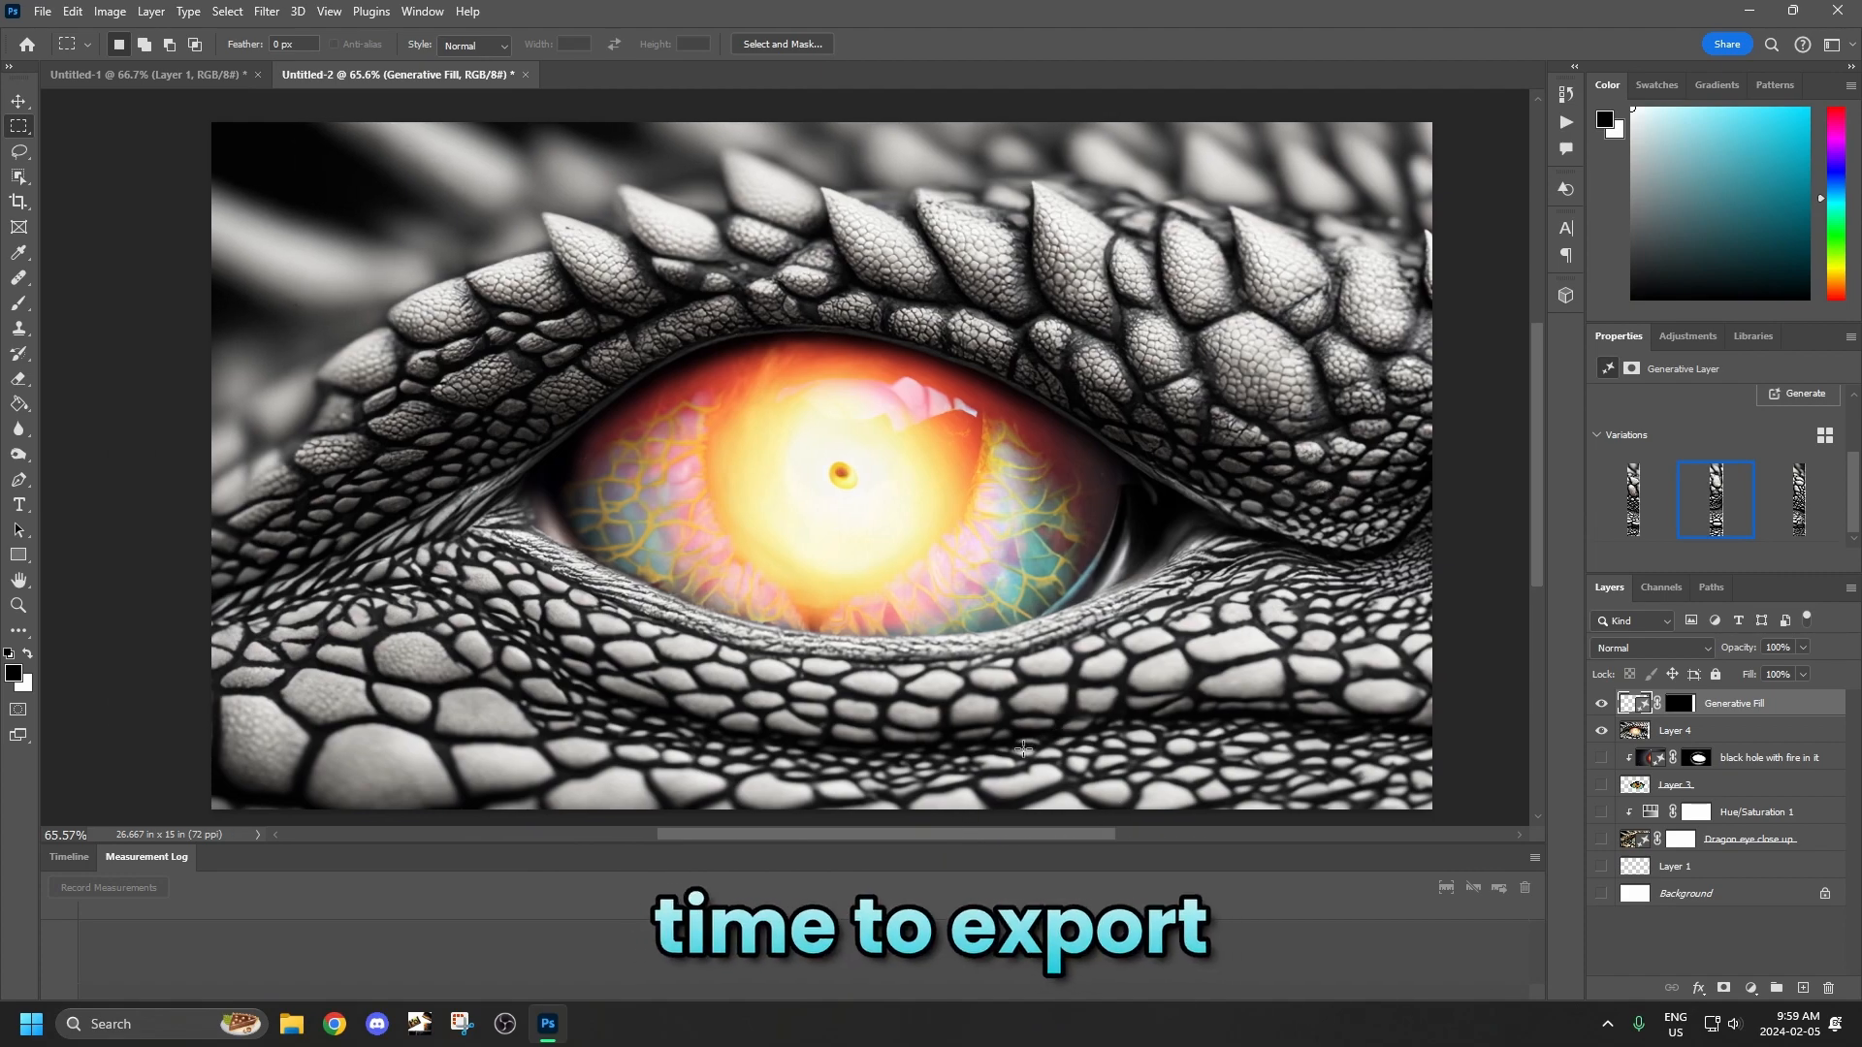